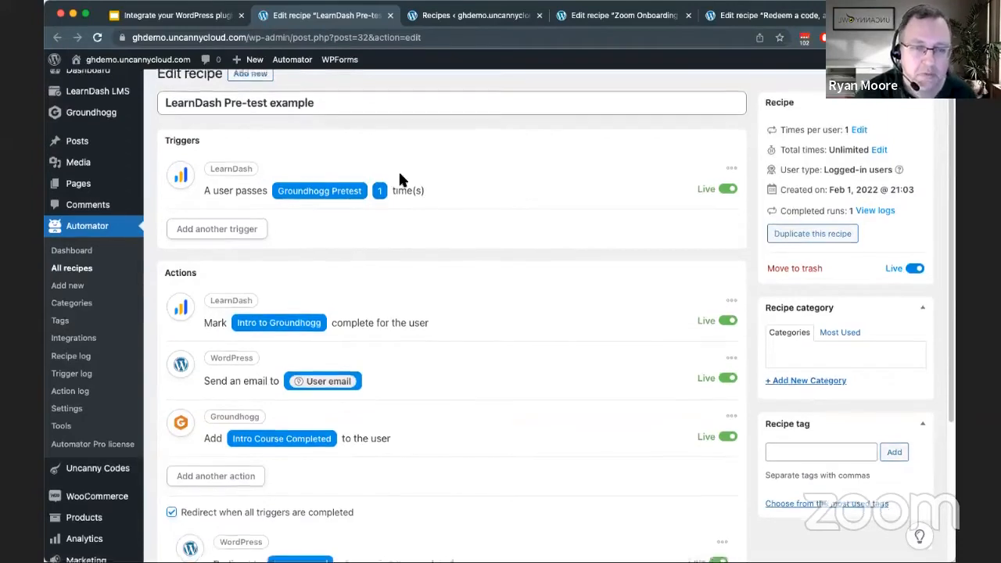
Review the trigger, actions and completion redirect of the LearnDash Pre-test example recipe
{"action": "scroll", "coordinate": [403, 196], "scroll_direction": "down", "scroll_amount": 1}
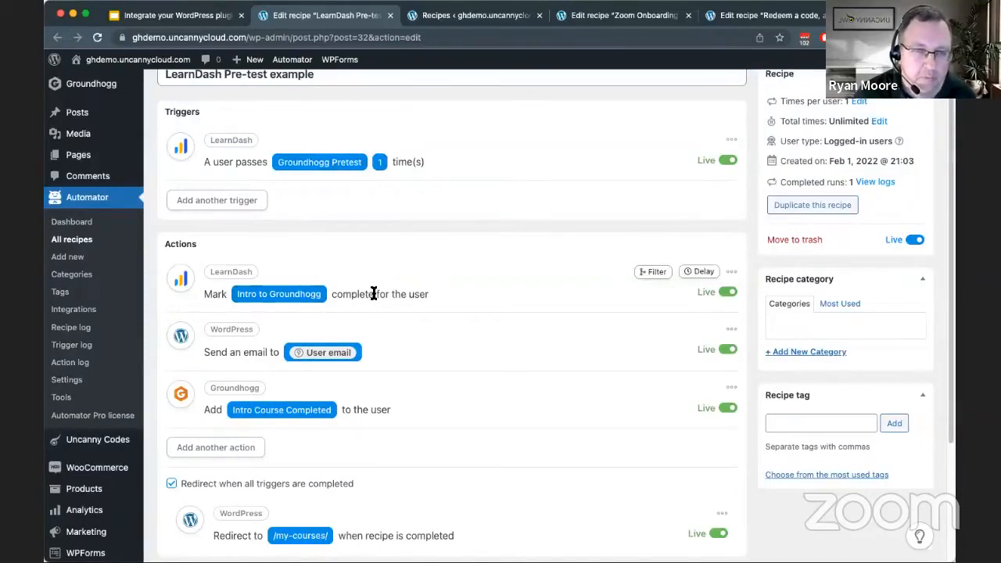
{"action": "scroll", "coordinate": [391, 288], "scroll_direction": "up", "scroll_amount": 1}
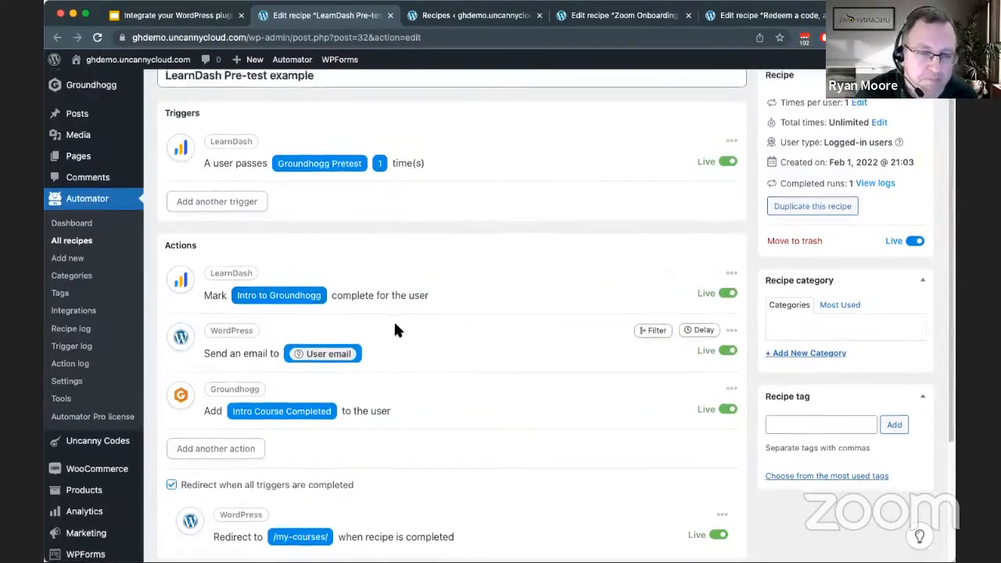
{"action": "scroll", "coordinate": [394, 329], "scroll_direction": "down", "scroll_amount": 1}
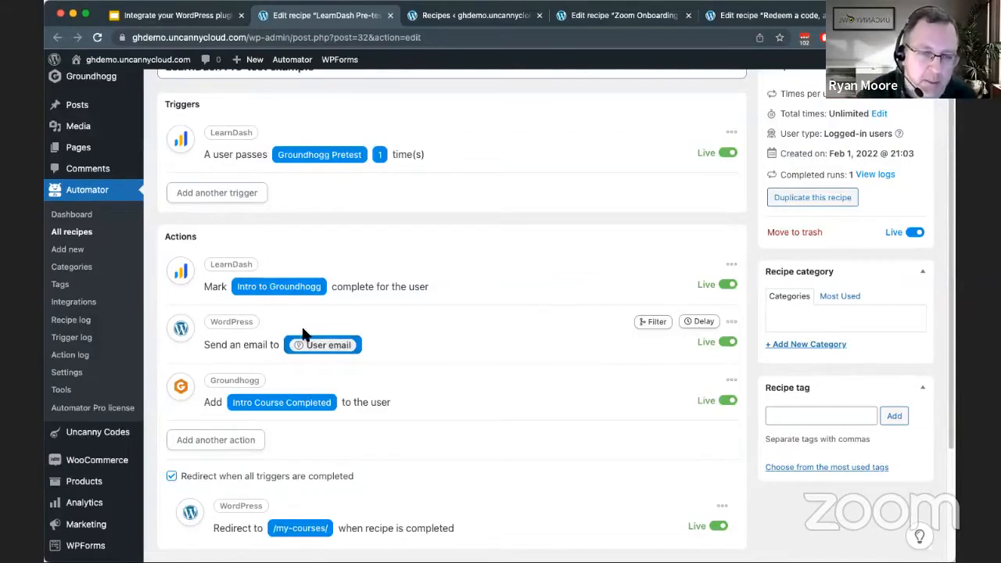
{"action": "scroll", "coordinate": [418, 338], "scroll_direction": "down", "scroll_amount": 2}
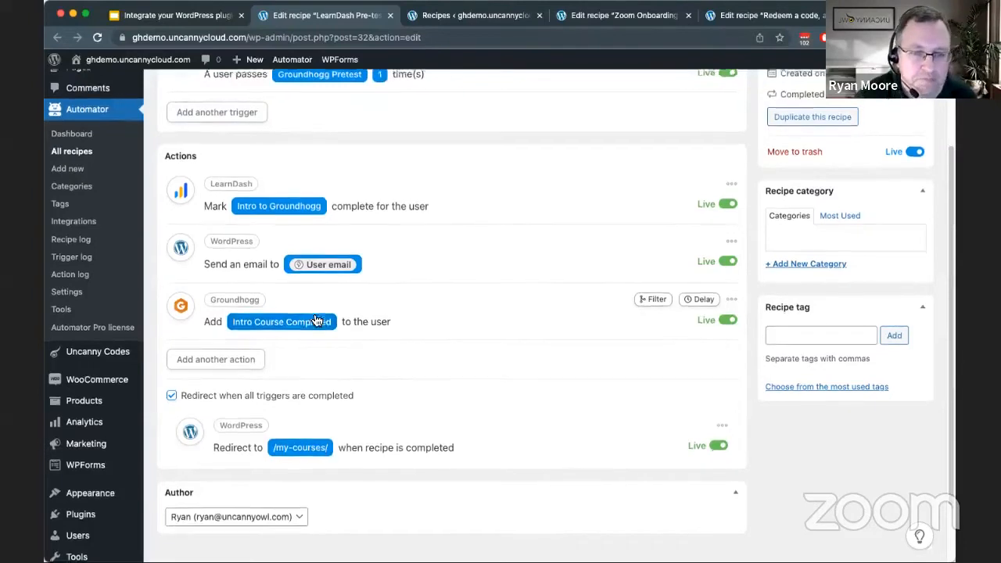
{"action": "scroll", "coordinate": [328, 336], "scroll_direction": "down", "scroll_amount": 2}
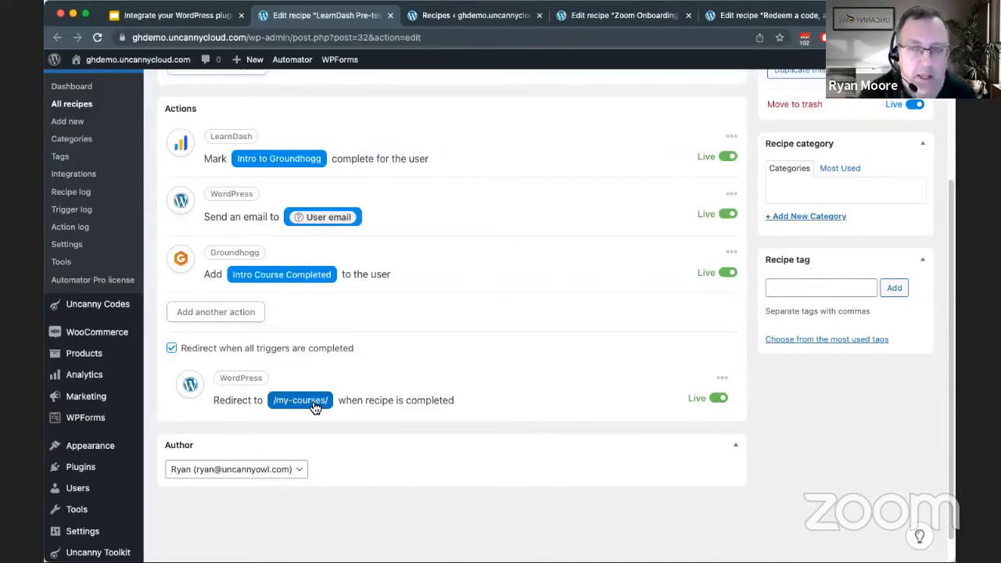
{"action": "scroll", "coordinate": [432, 327], "scroll_direction": "up", "scroll_amount": 1}
{"action": "scroll", "coordinate": [432, 332], "scroll_direction": "up", "scroll_amount": 5}
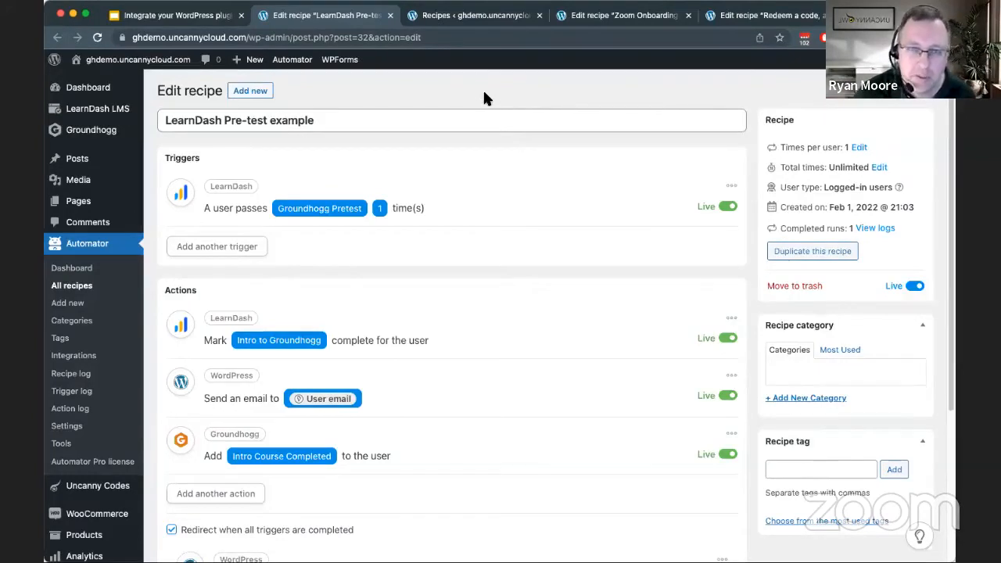
Create a new recipe of the Logged-in users type and title it "Pretest completion"
{"action": "left_click", "coordinate": [452, 17]}
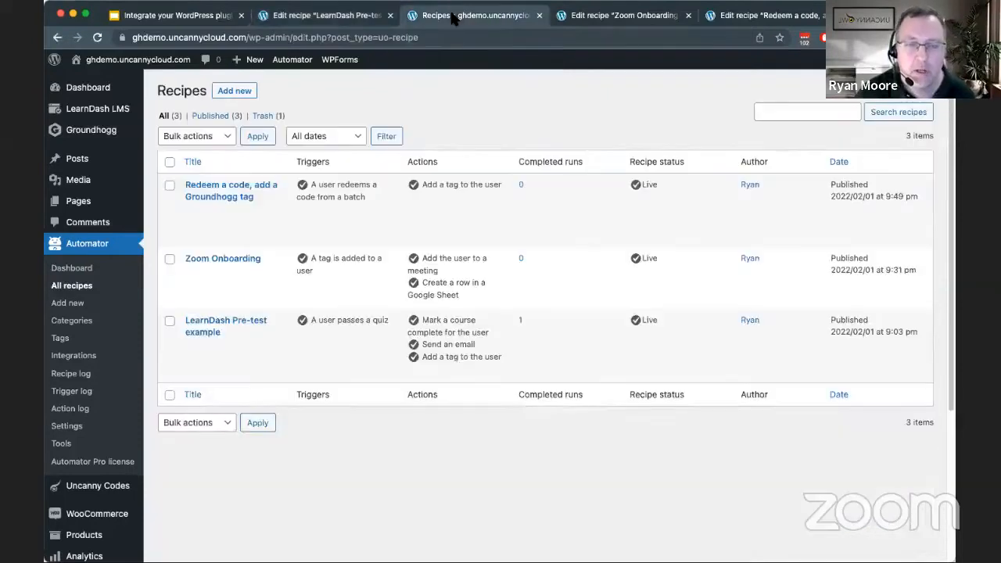
{"action": "left_click", "coordinate": [243, 95]}
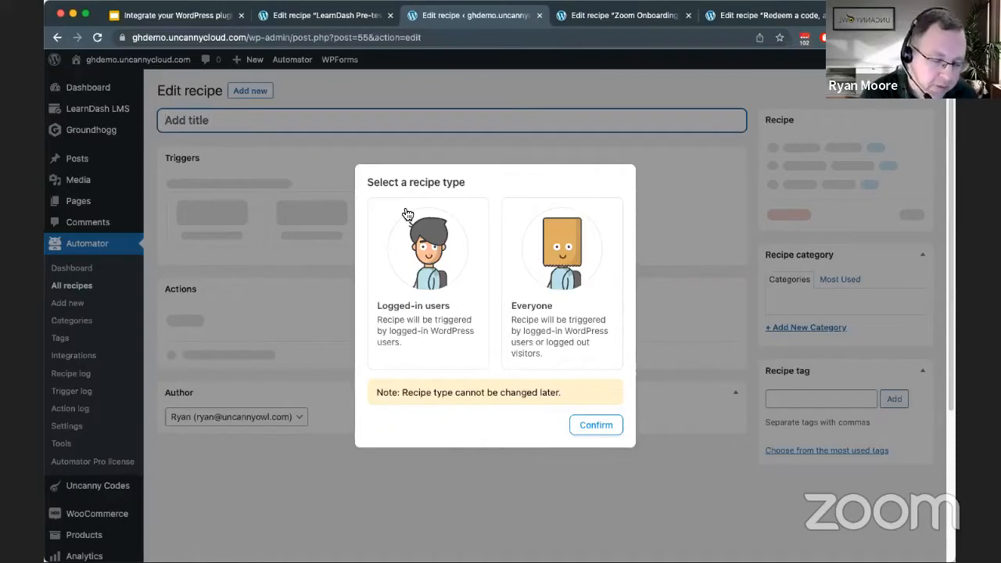
{"action": "left_click", "coordinate": [426, 252]}
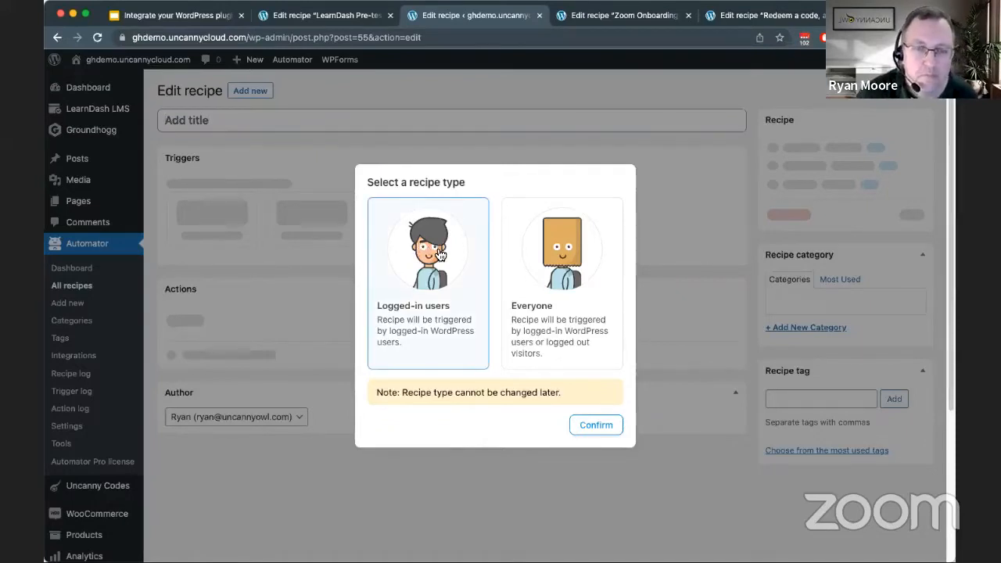
{"action": "left_click", "coordinate": [596, 425]}
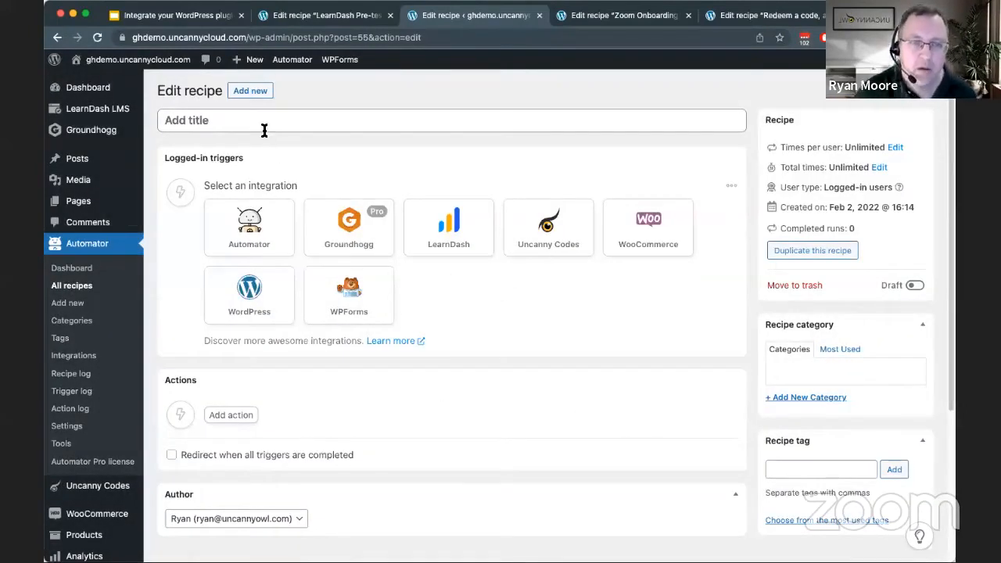
{"action": "left_click", "coordinate": [264, 131]}
{"action": "type", "text": "Pretest completion"}
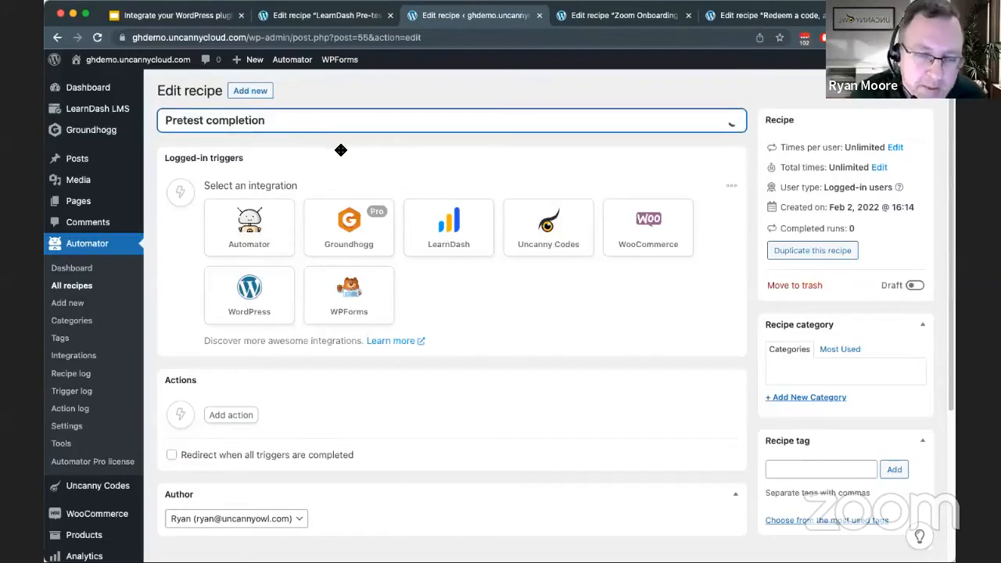
{"action": "left_click", "coordinate": [445, 213]}
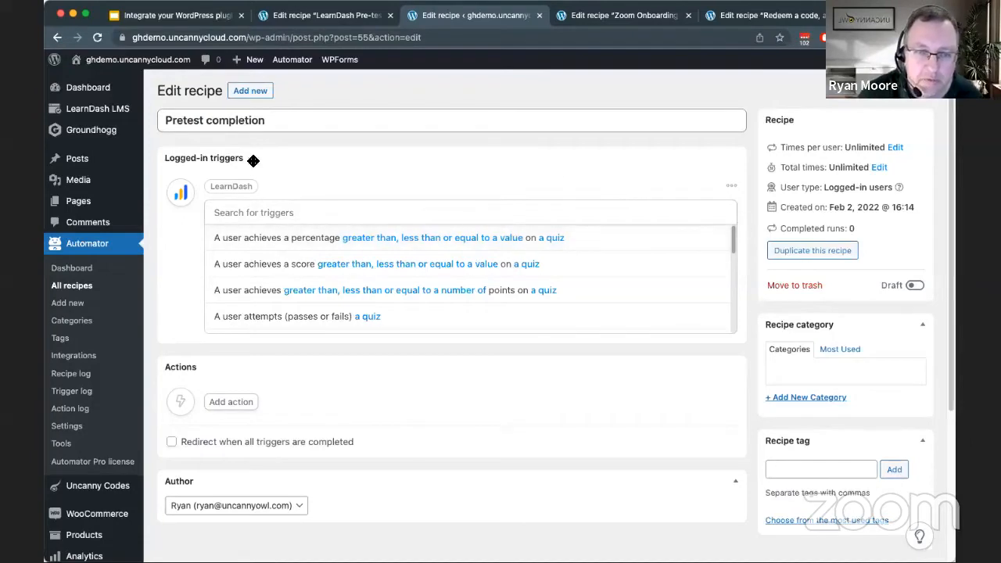
{"action": "left_click", "coordinate": [731, 188]}
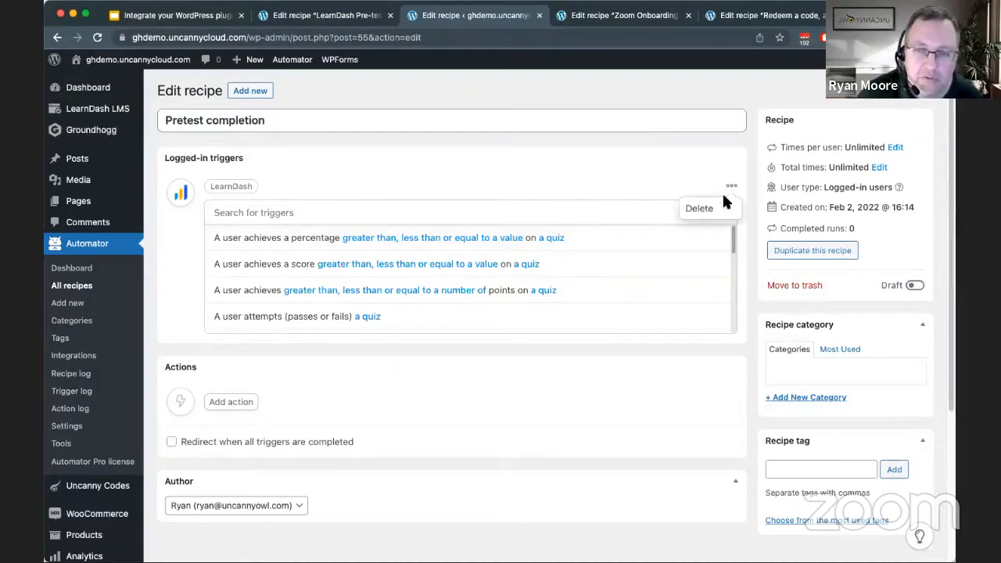
{"action": "left_click", "coordinate": [708, 208]}
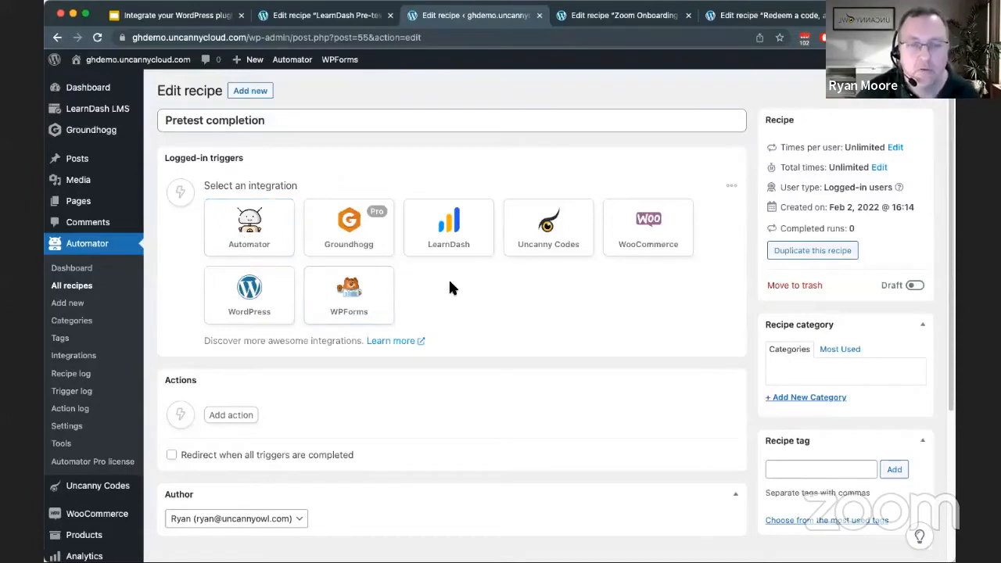
Add the LearnDash trigger "A user passes a quiz" for the Groundhogg Pretest quiz and save it
{"action": "left_click", "coordinate": [459, 237]}
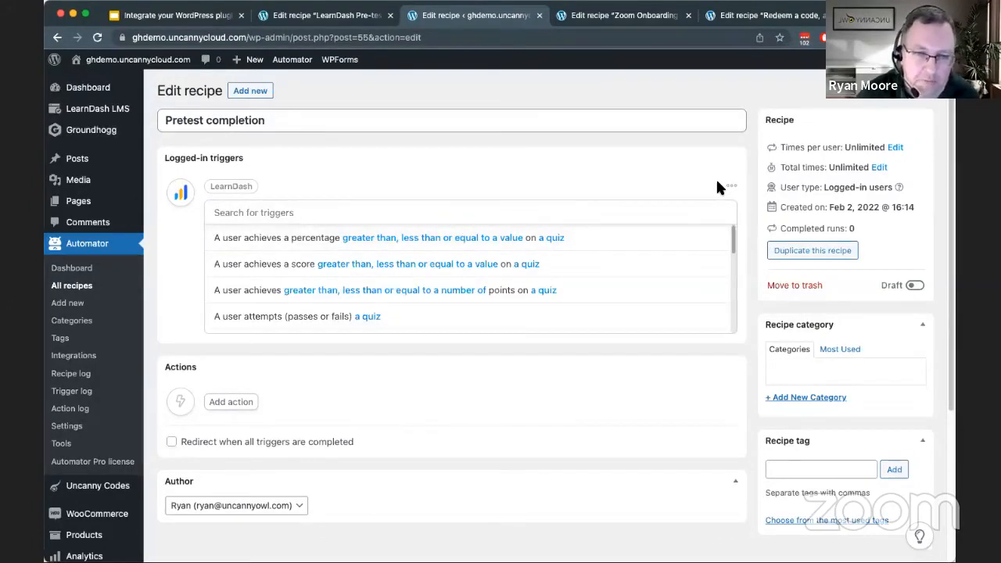
{"action": "left_click_drag", "start_coordinate": [733, 241], "coordinate": [724, 317]}
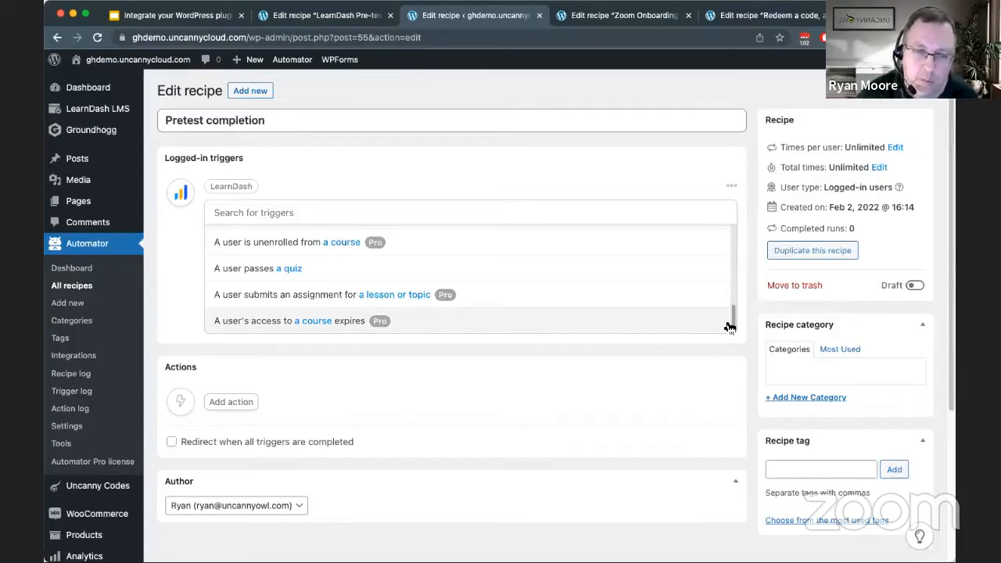
{"action": "mouse_move", "coordinate": [731, 324]}
{"action": "left_mouse_down"}
{"action": "mouse_move", "coordinate": [733, 307]}
{"action": "mouse_move", "coordinate": [733, 319]}
{"action": "left_mouse_up"}
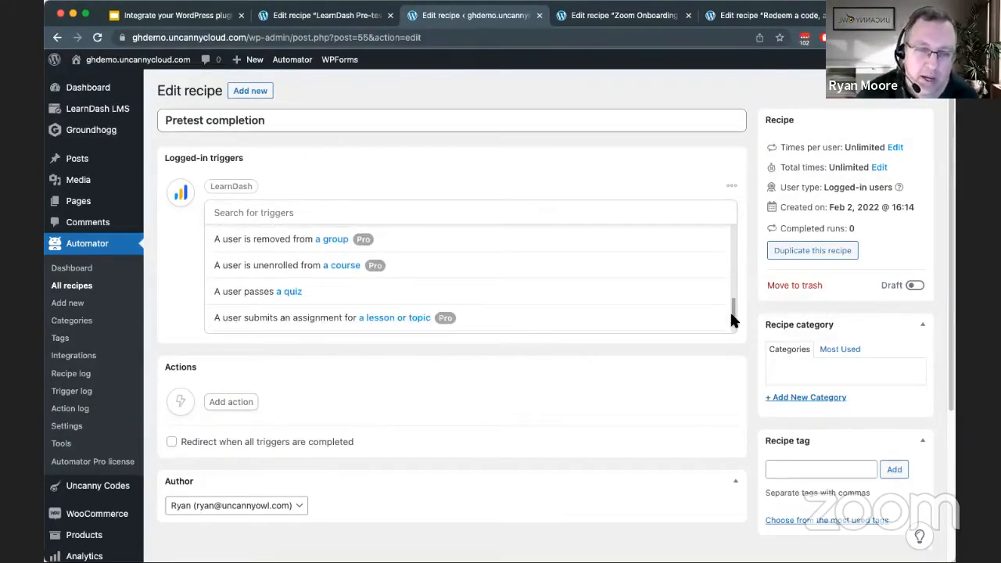
{"action": "left_click", "coordinate": [313, 292]}
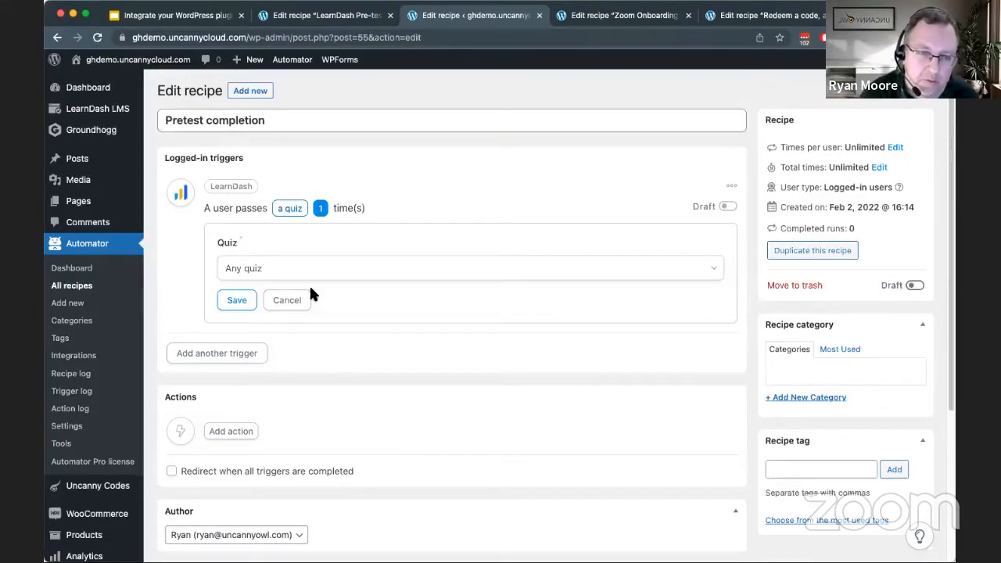
{"action": "left_click", "coordinate": [303, 271]}
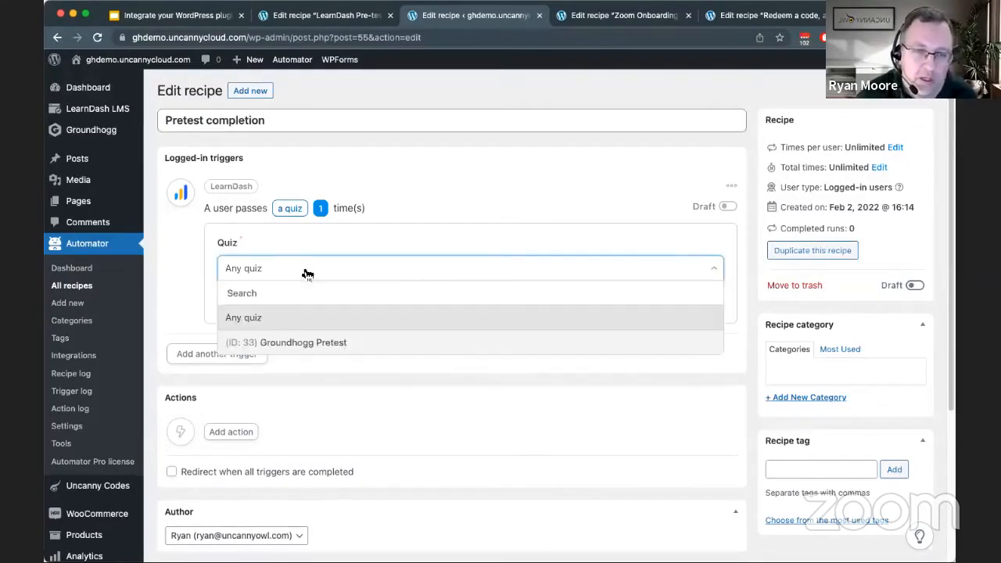
{"action": "left_click", "coordinate": [304, 341]}
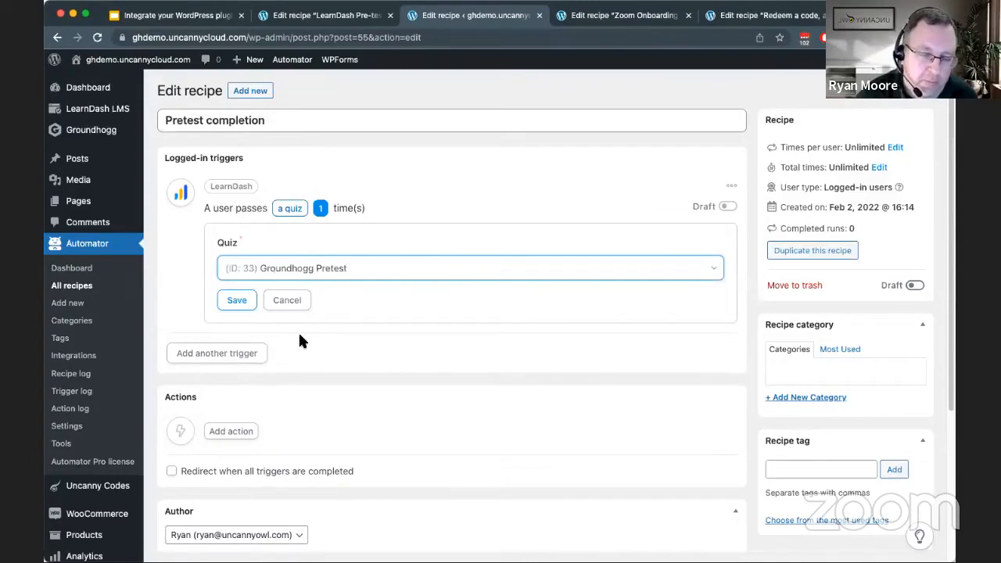
{"action": "left_click", "coordinate": [237, 300]}
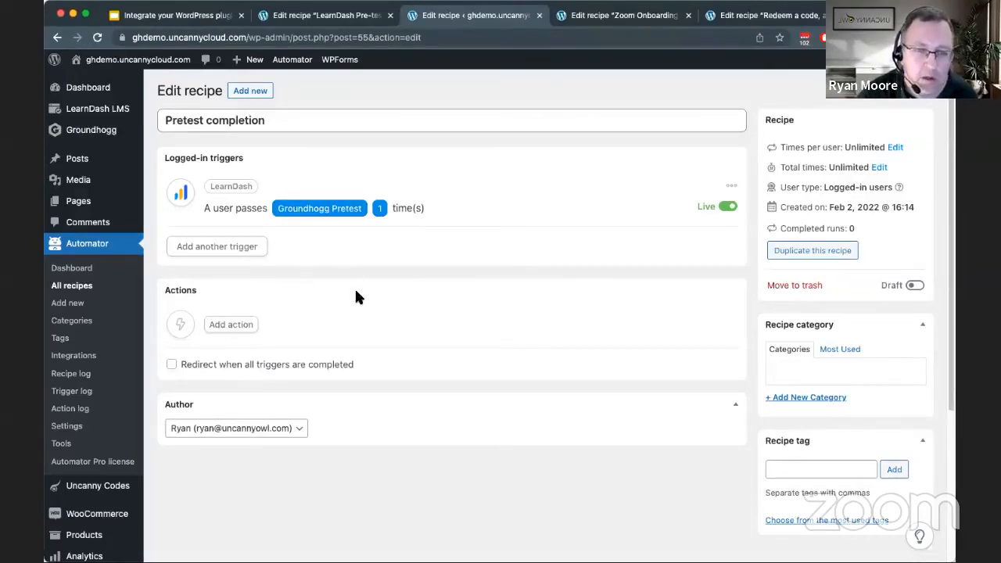
Add the LearnDash action "Mark a course complete for the user" for the Intro to Groundhogg course and save it
{"action": "left_click", "coordinate": [234, 324]}
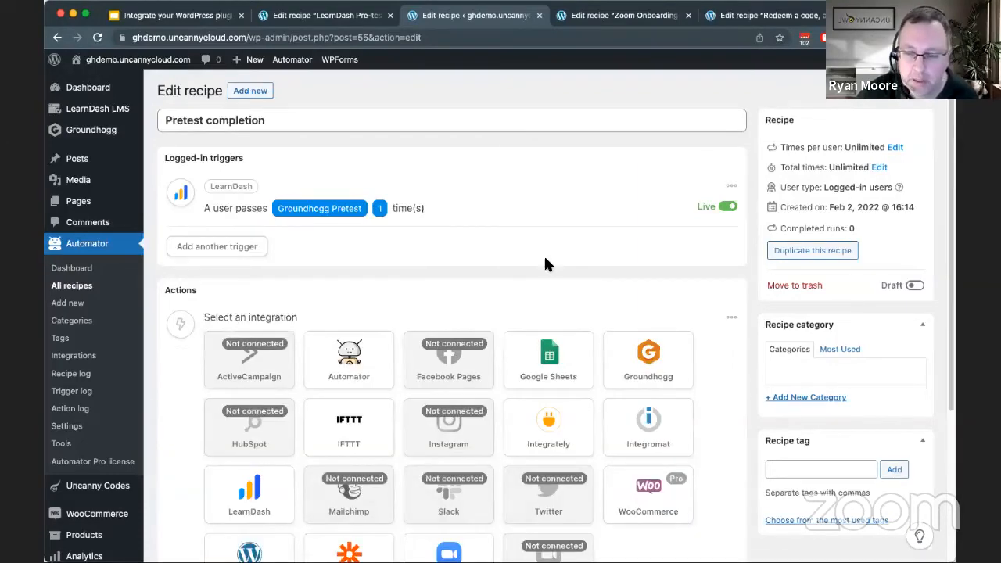
{"action": "scroll", "coordinate": [519, 250], "scroll_direction": "down", "scroll_amount": 2}
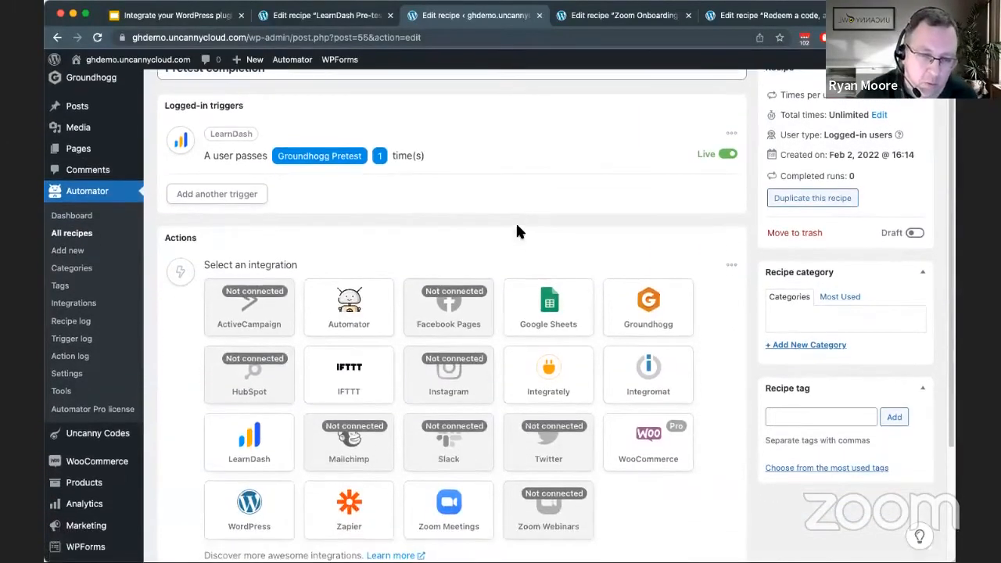
{"action": "left_click", "coordinate": [232, 443]}
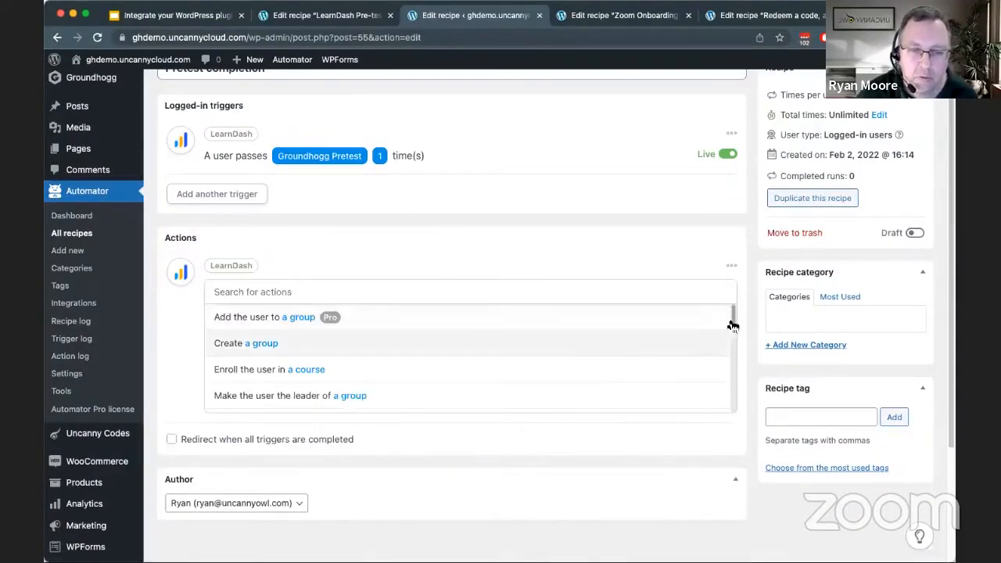
{"action": "left_click_drag", "start_coordinate": [734, 314], "coordinate": [730, 331]}
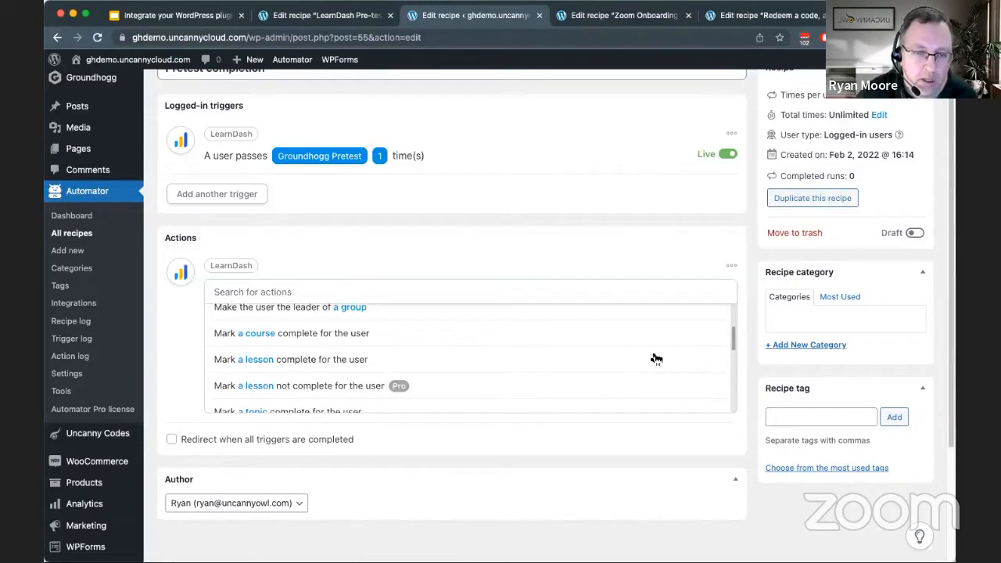
{"action": "left_click", "coordinate": [294, 336]}
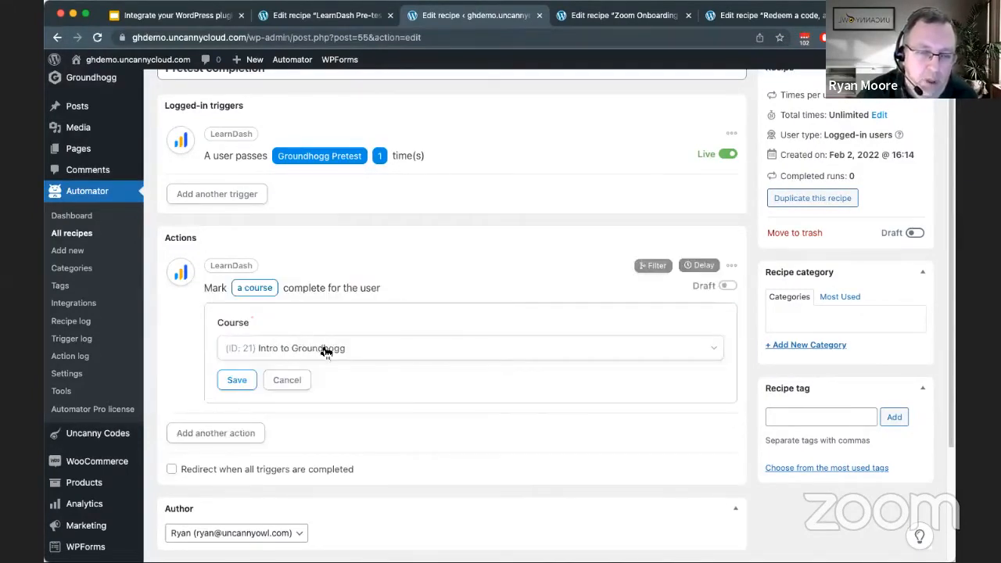
{"action": "left_click", "coordinate": [286, 348]}
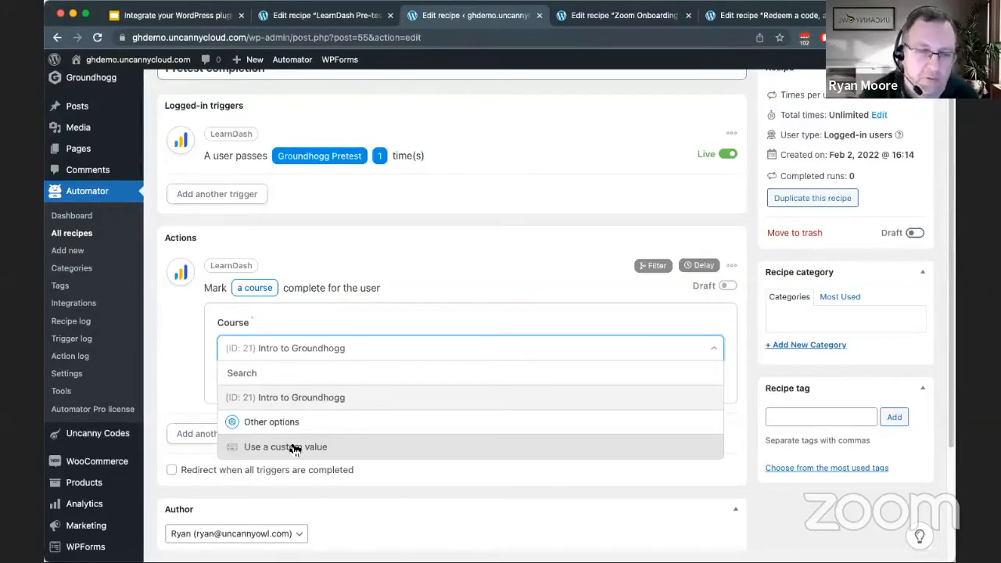
{"action": "left_click", "coordinate": [344, 398]}
{"action": "left_click", "coordinate": [234, 381]}
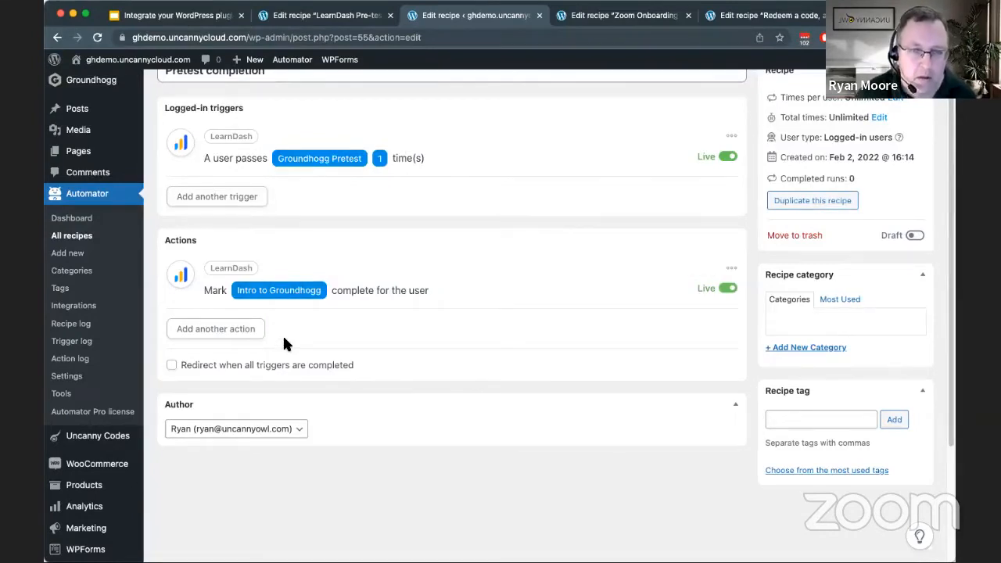
Add the WordPress action "Send an email to email address" as the recipe's second action
{"action": "left_click", "coordinate": [230, 329]}
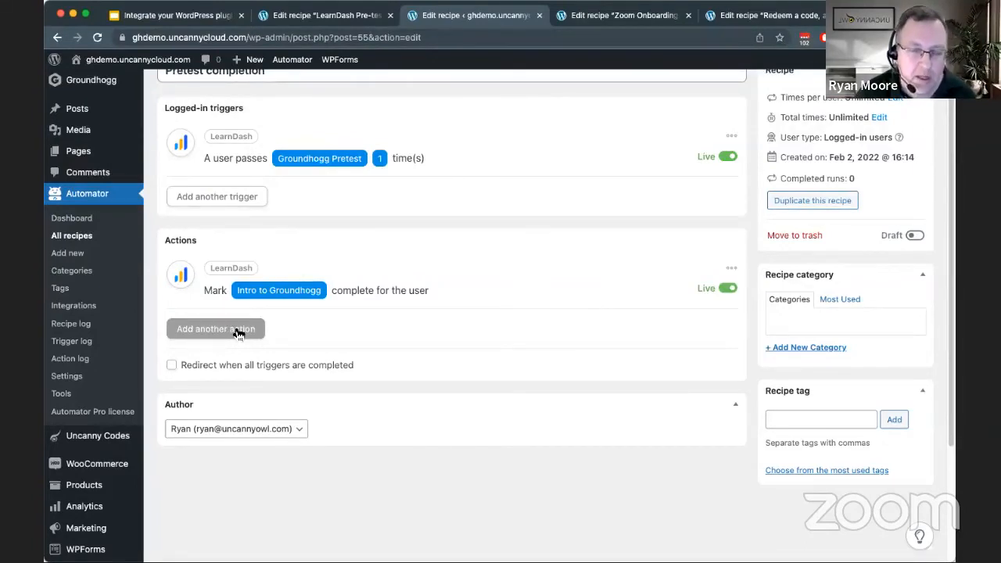
{"action": "left_click", "coordinate": [245, 329]}
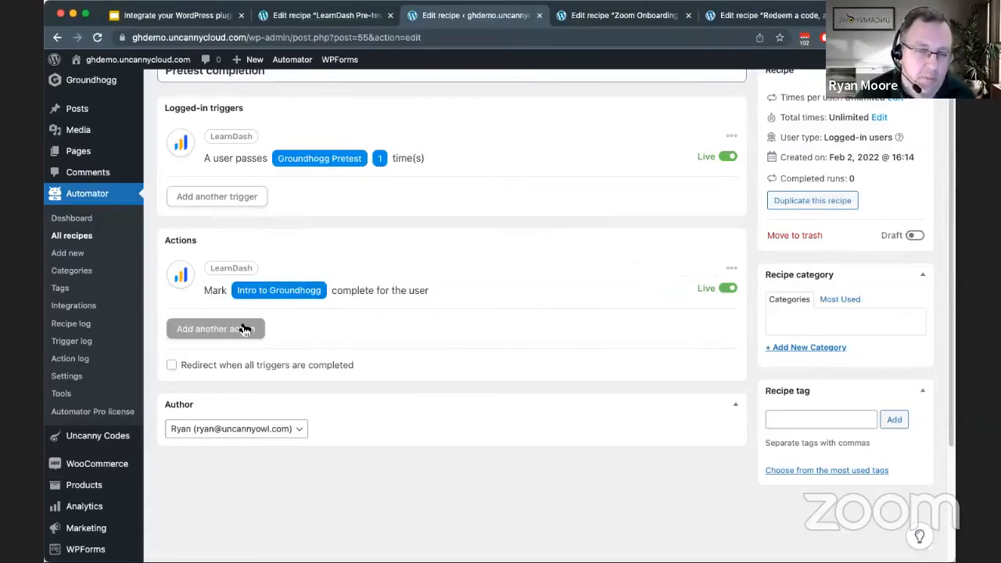
{"action": "left_click", "coordinate": [230, 329]}
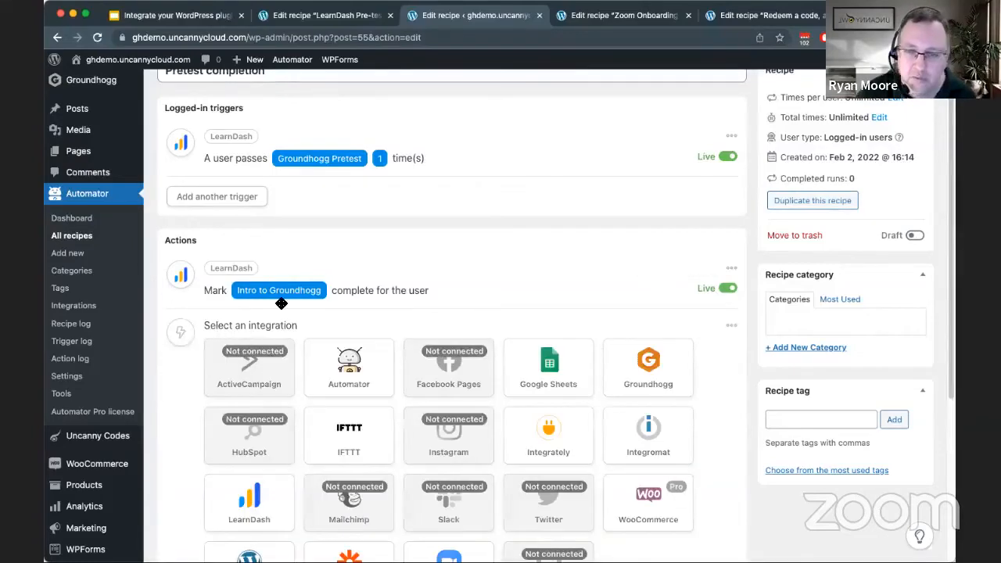
{"action": "scroll", "coordinate": [516, 232], "scroll_direction": "down", "scroll_amount": 4}
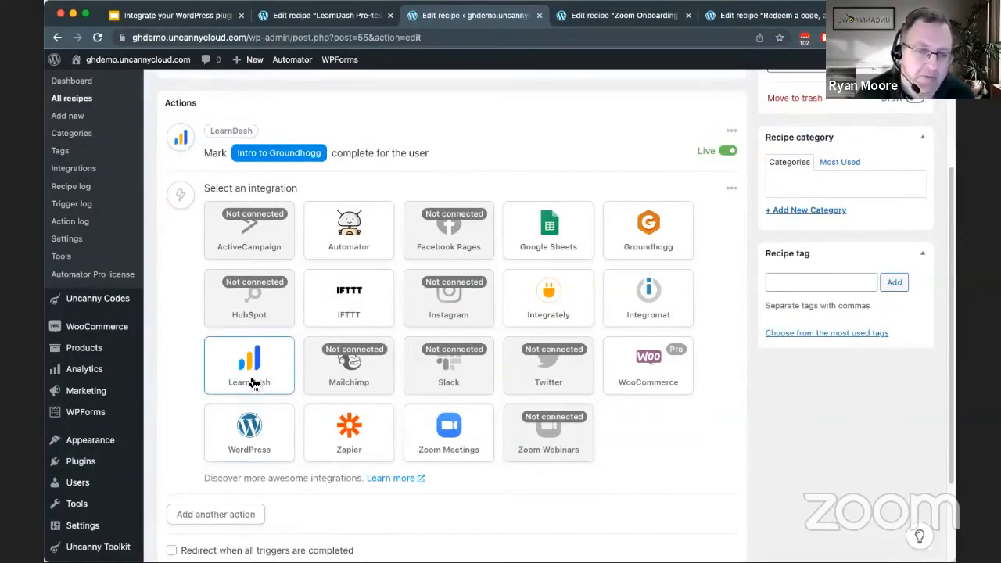
{"action": "left_click", "coordinate": [245, 440]}
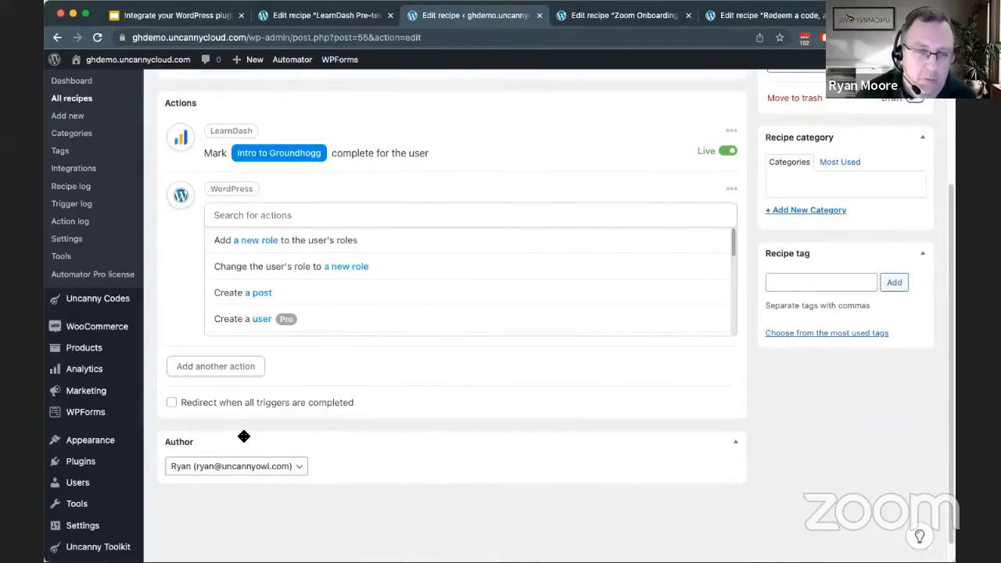
{"action": "left_click_drag", "start_coordinate": [734, 242], "coordinate": [718, 273]}
{"action": "left_click", "coordinate": [243, 280]}
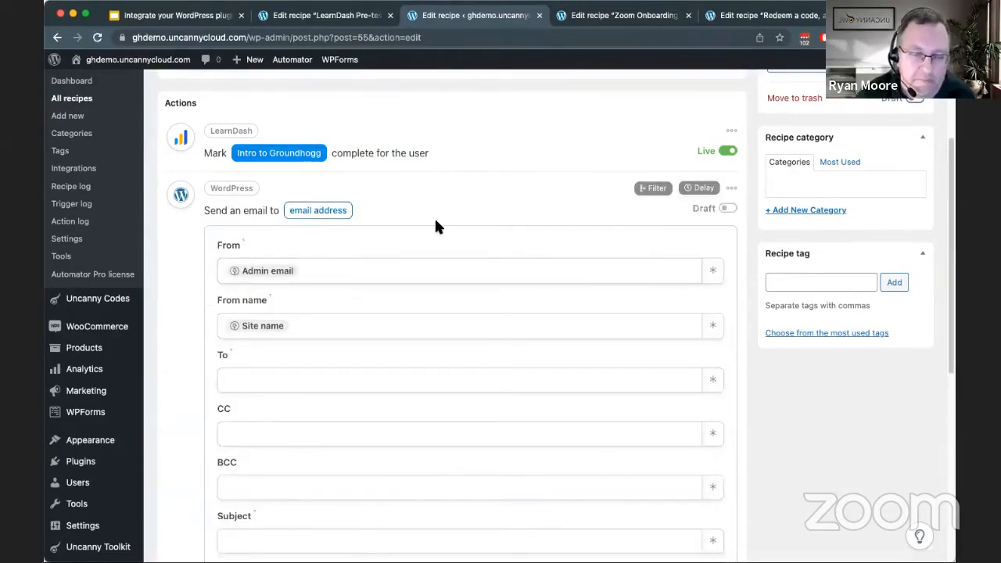
{"action": "scroll", "coordinate": [438, 226], "scroll_direction": "down", "scroll_amount": 1}
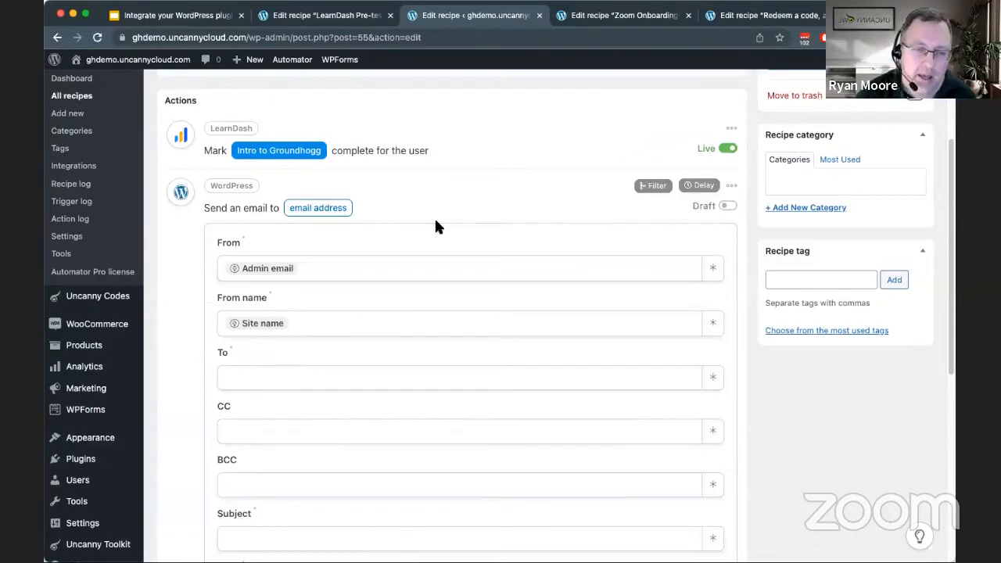
Set the email action's To field to the common token "User email"
{"action": "scroll", "coordinate": [436, 219], "scroll_direction": "down", "scroll_amount": 2}
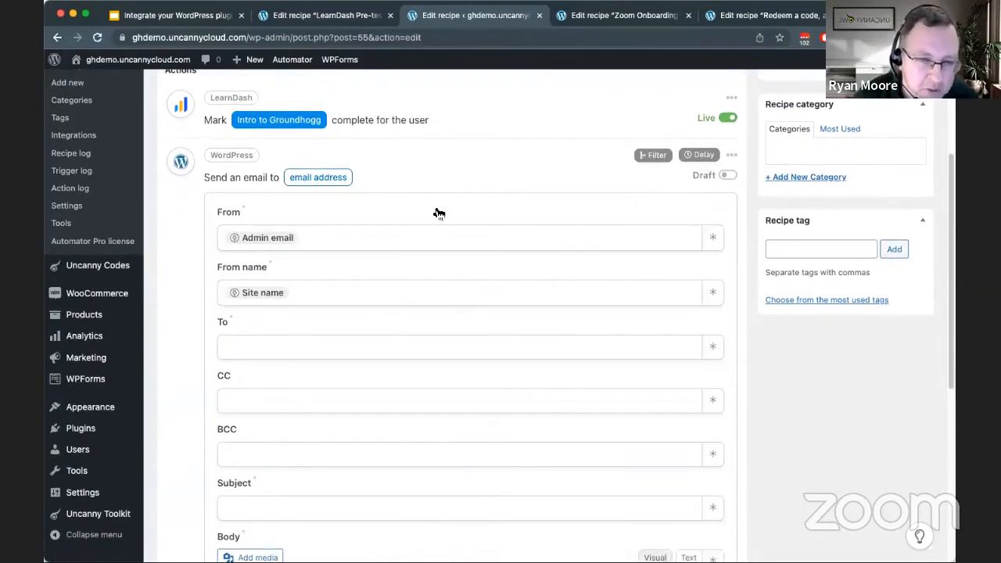
{"action": "scroll", "coordinate": [435, 239], "scroll_direction": "down", "scroll_amount": 4}
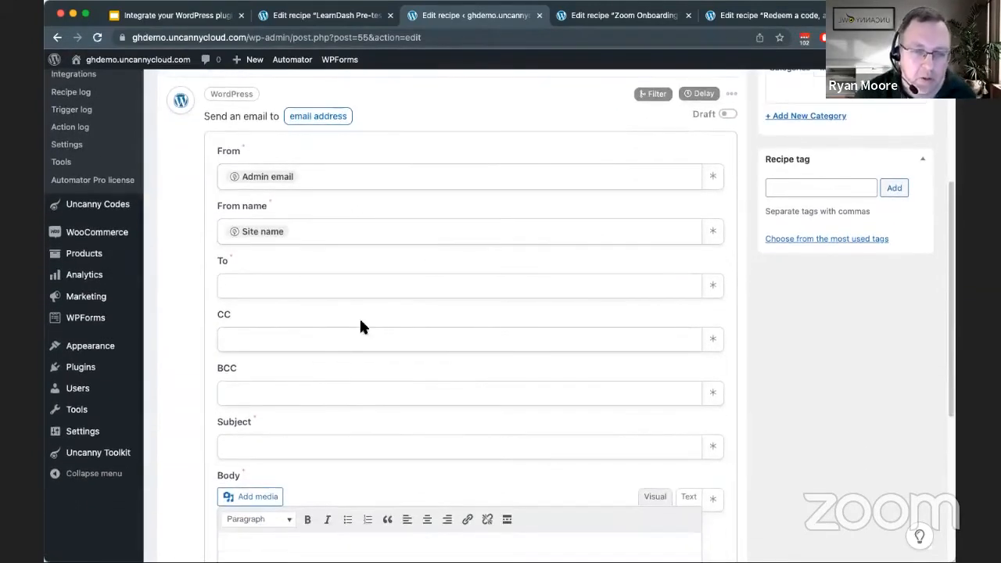
{"action": "scroll", "coordinate": [550, 302], "scroll_direction": "down", "scroll_amount": 1}
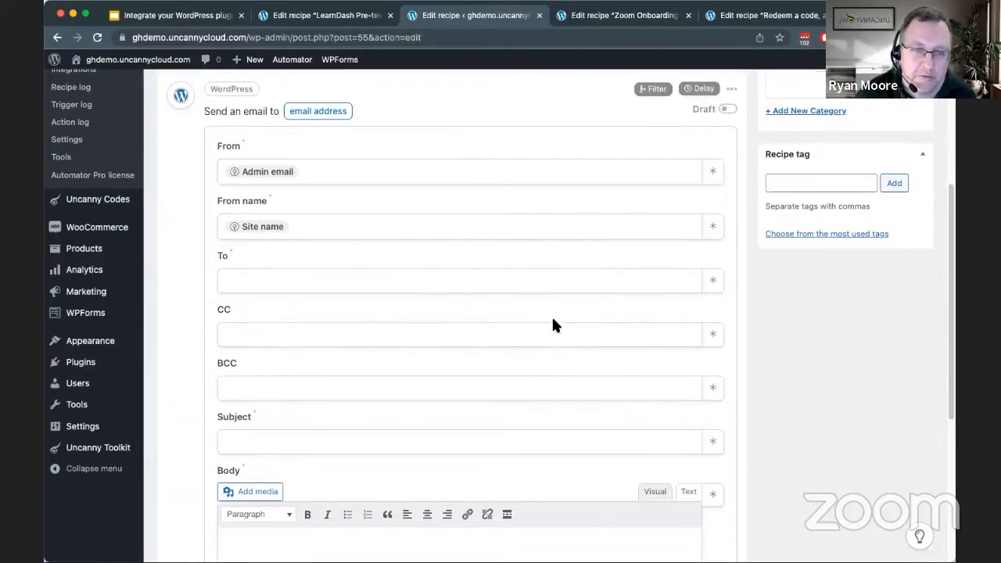
{"action": "left_click", "coordinate": [715, 280]}
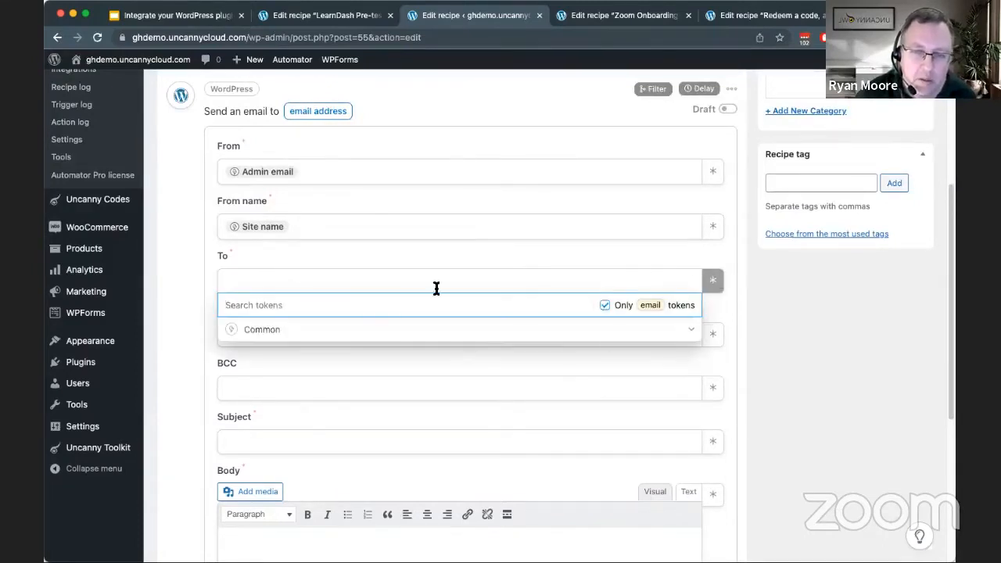
{"action": "left_click", "coordinate": [606, 306]}
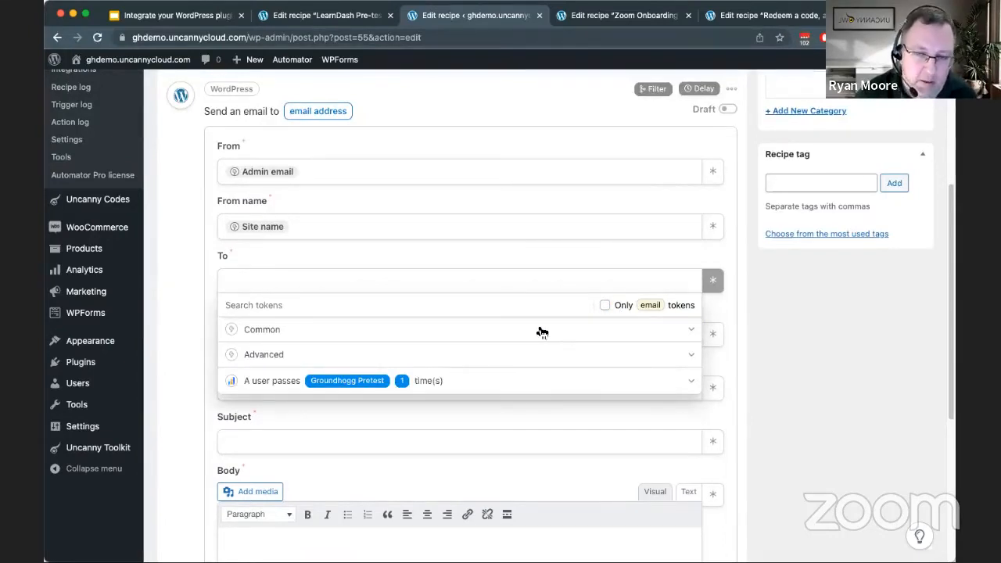
{"action": "left_click", "coordinate": [326, 338]}
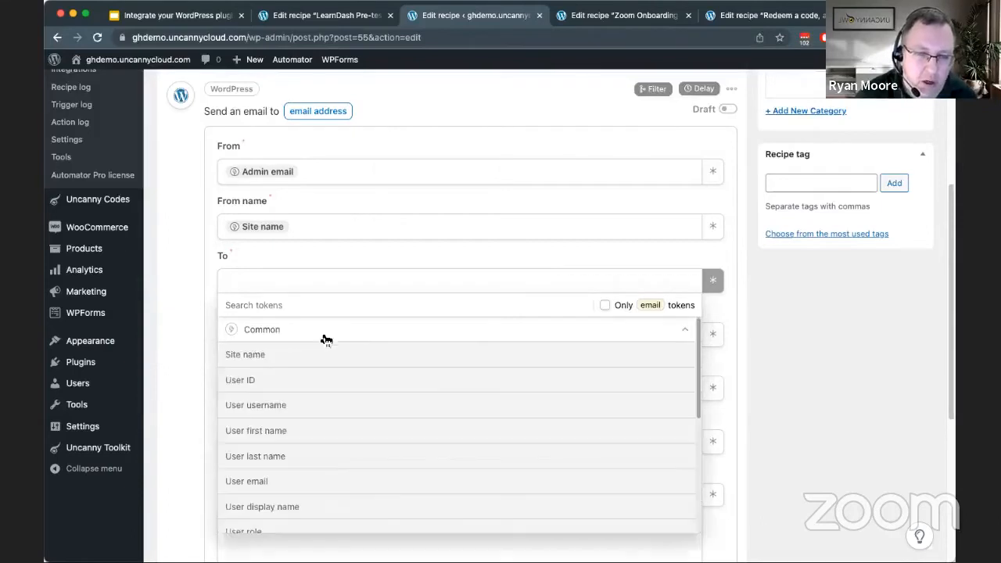
{"action": "scroll", "coordinate": [692, 399], "scroll_direction": "down", "scroll_amount": 2}
{"action": "left_click_drag", "start_coordinate": [692, 408], "coordinate": [691, 507]}
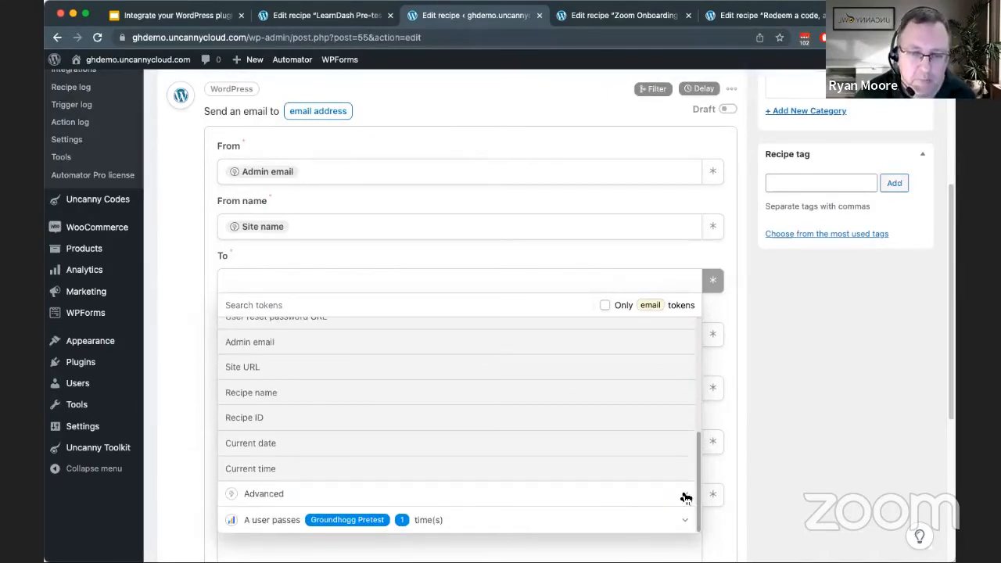
{"action": "left_click", "coordinate": [686, 498]}
{"action": "left_click_drag", "start_coordinate": [696, 461], "coordinate": [693, 349]}
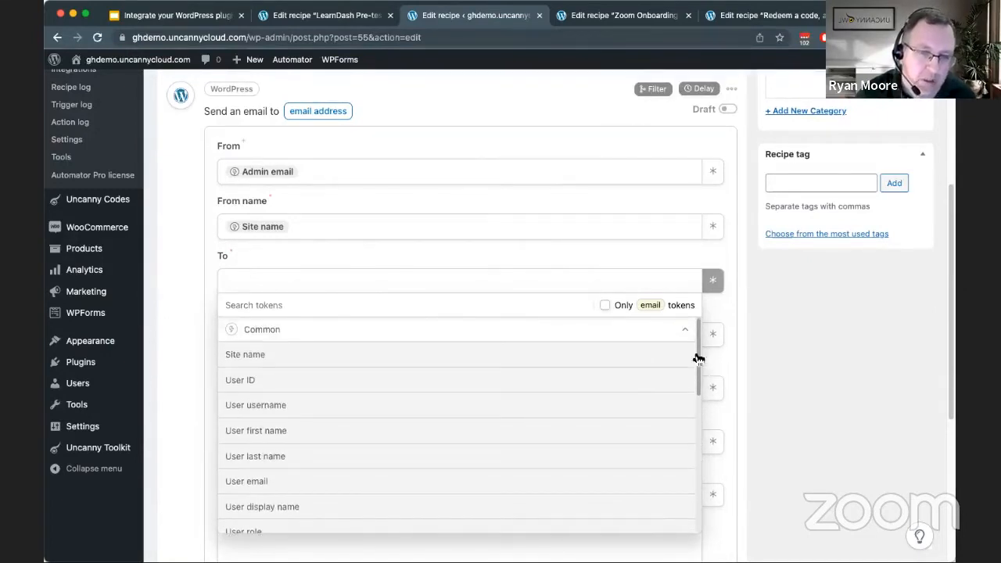
{"action": "left_click", "coordinate": [258, 480]}
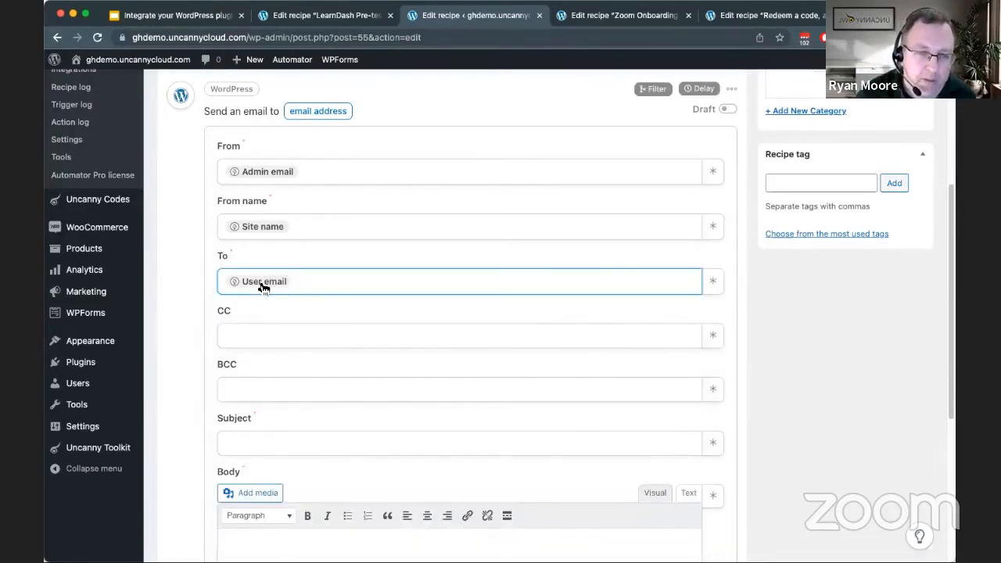
Fill in the email subject with "Congratulations! You passed" followed by the Quiz title token from the Groundhogg Pretest trigger
{"action": "scroll", "coordinate": [443, 403], "scroll_direction": "down", "scroll_amount": 2}
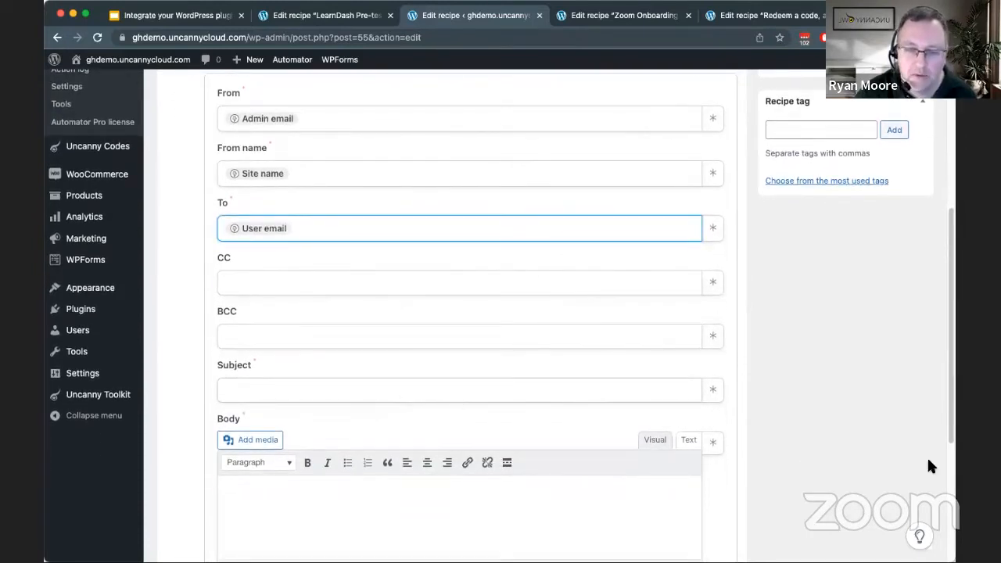
{"action": "left_click", "coordinate": [264, 393]}
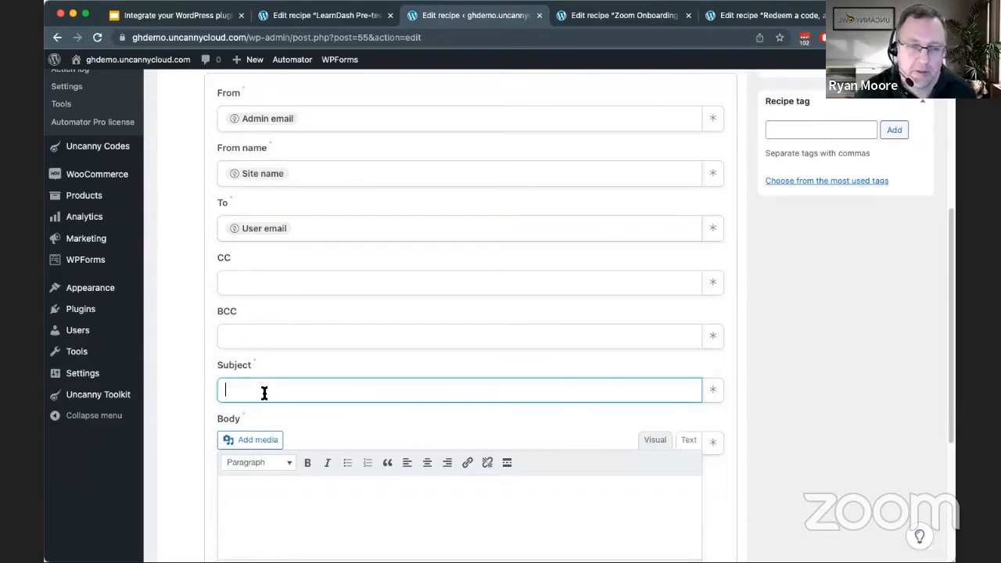
{"action": "type", "text": "Congra"}
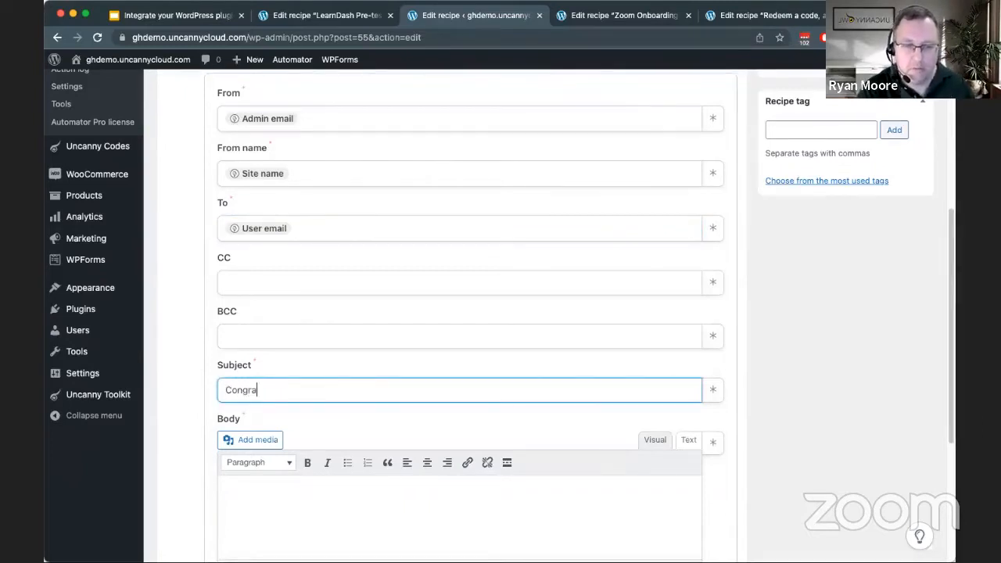
{"action": "type", "text": "t"}
{"action": "key", "text": "BackSpace"}
{"action": "key", "text": "BackSpace"}
{"action": "type", "text": "atulations! You passed"}
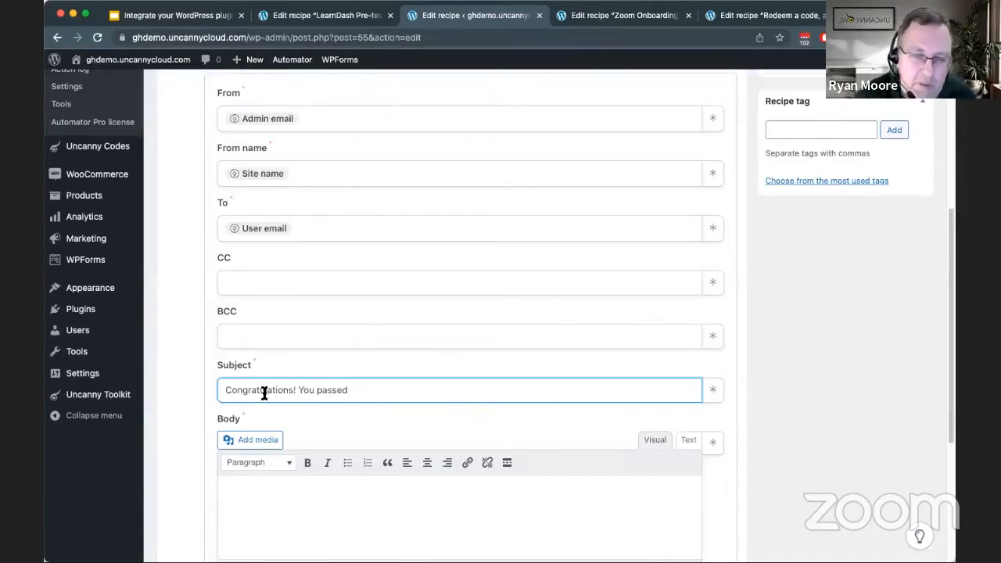
{"action": "left_click", "coordinate": [711, 393]}
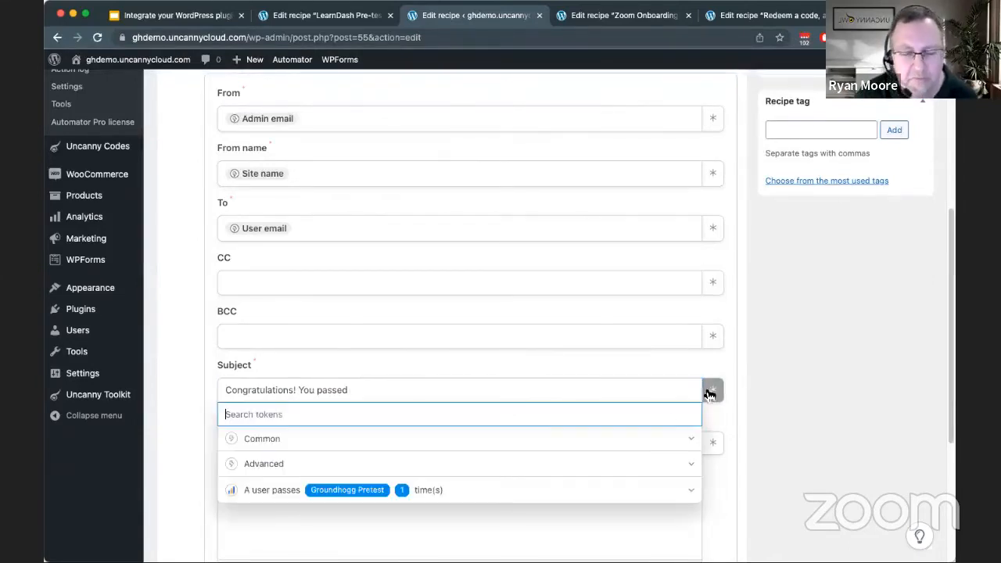
{"action": "left_click", "coordinate": [512, 492]}
{"action": "scroll", "coordinate": [515, 467], "scroll_direction": "down", "scroll_amount": 3}
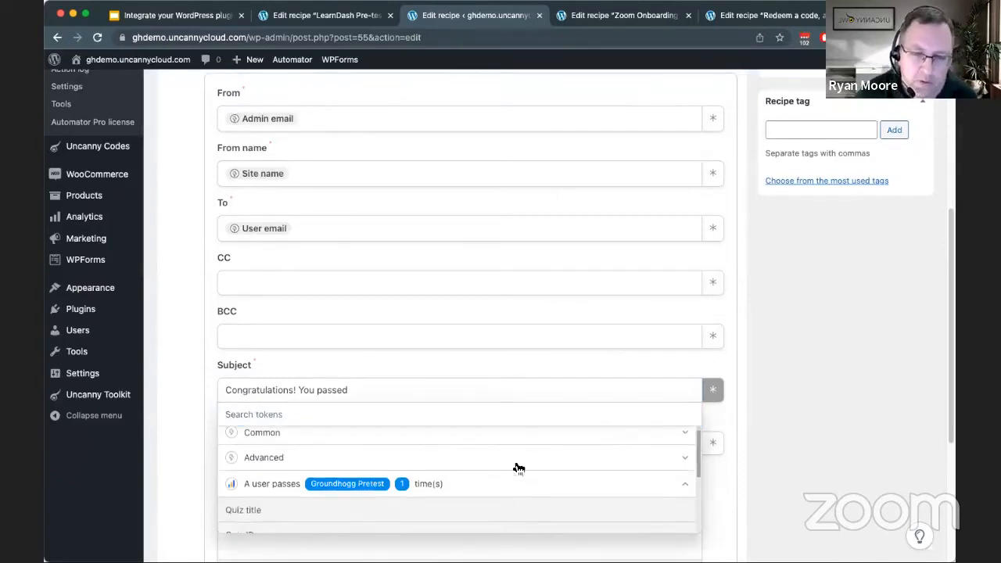
{"action": "scroll", "coordinate": [315, 482], "scroll_direction": "up", "scroll_amount": 1}
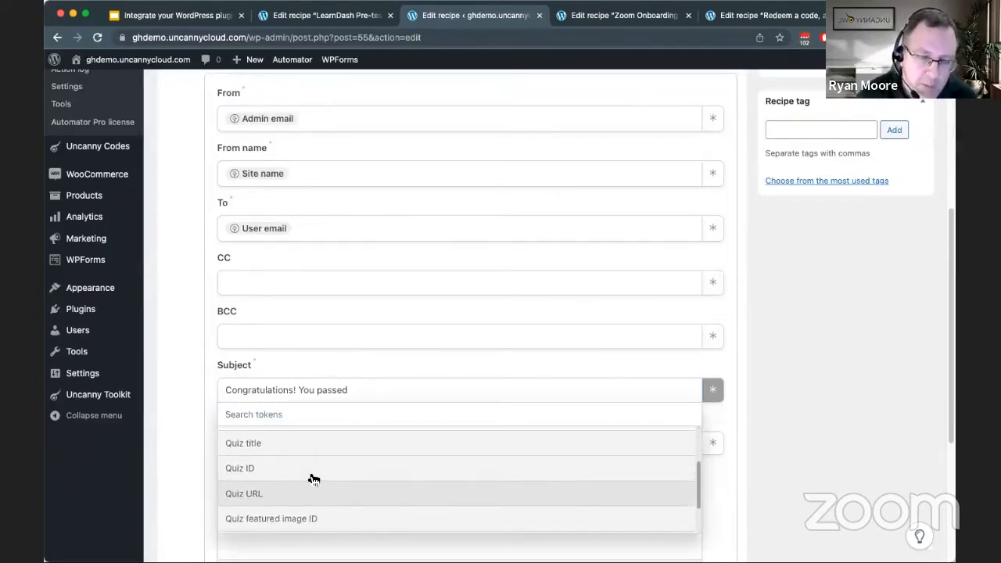
{"action": "scroll", "coordinate": [312, 478], "scroll_direction": "up", "scroll_amount": 2}
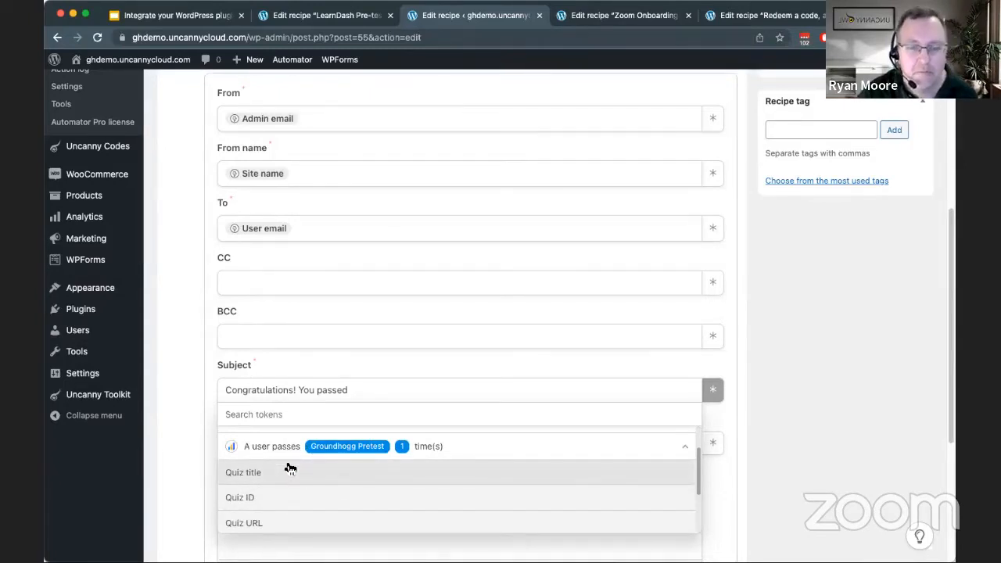
{"action": "scroll", "coordinate": [290, 481], "scroll_direction": "down", "scroll_amount": 1}
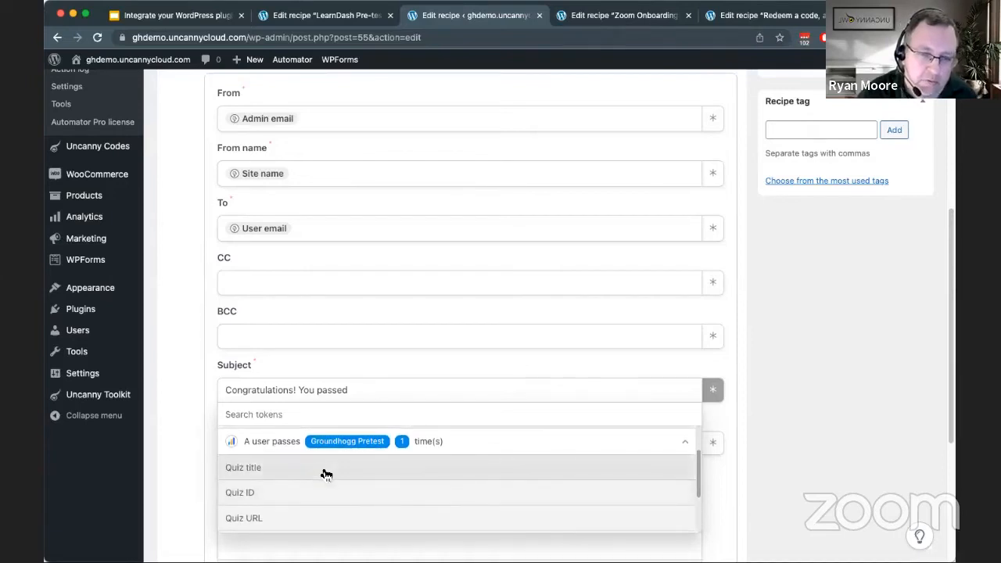
{"action": "left_click", "coordinate": [296, 473]}
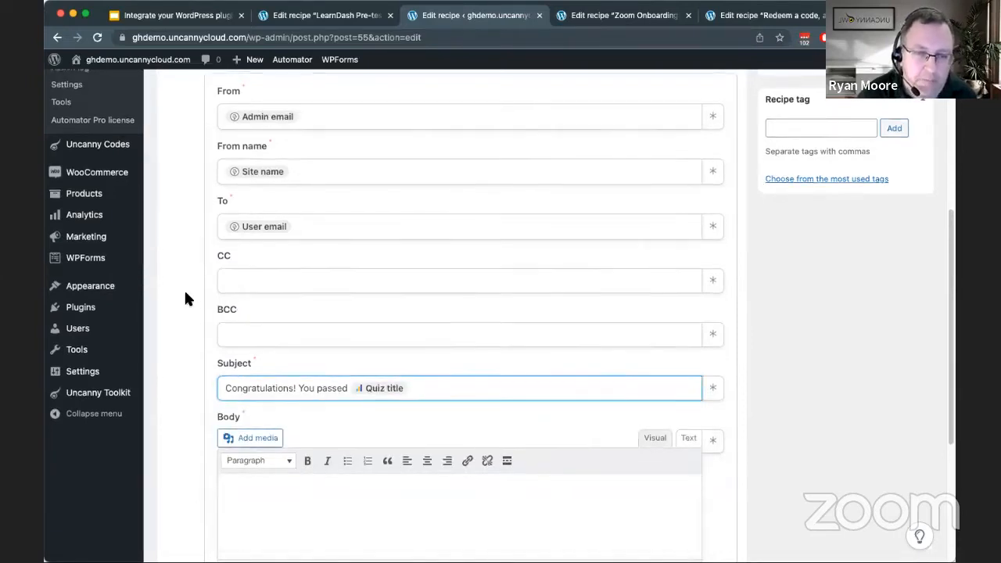
Start the email body with the greeting "Hi" followed by the common token "User first name"
{"action": "scroll", "coordinate": [235, 453], "scroll_direction": "down", "scroll_amount": 1}
{"action": "left_click", "coordinate": [347, 449]}
{"action": "type", "text": "Hi"}
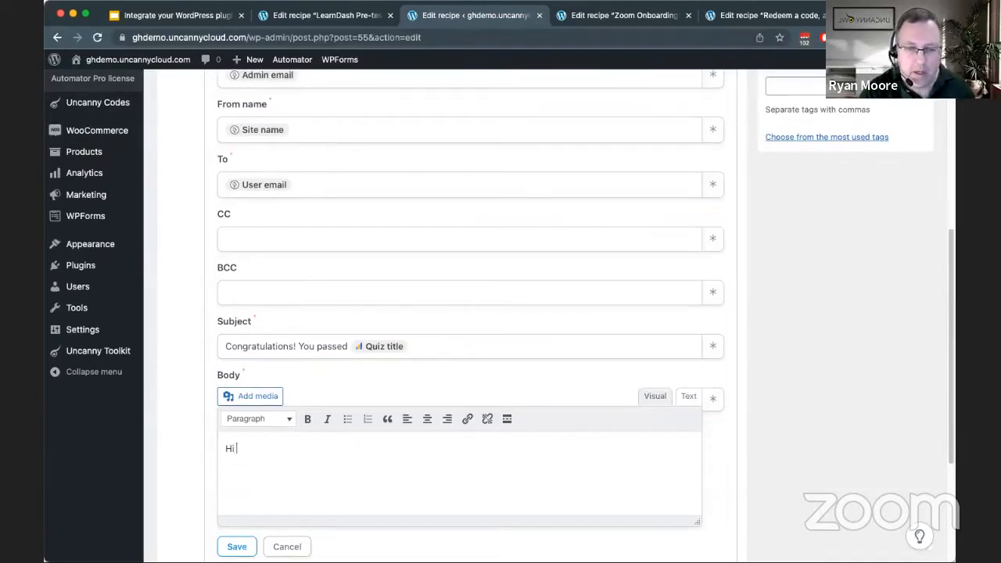
{"action": "left_click", "coordinate": [716, 399]}
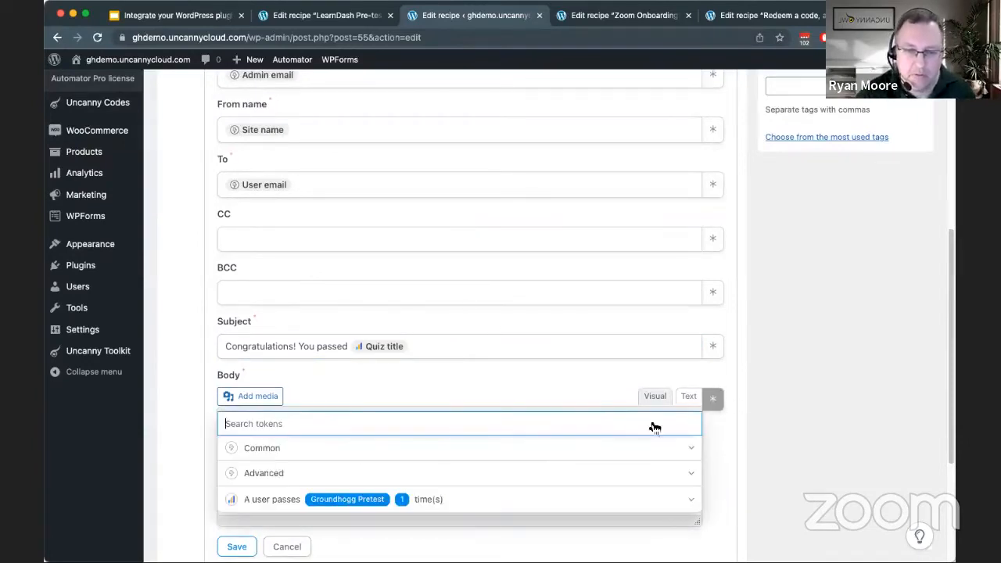
{"action": "left_click", "coordinate": [426, 452]}
{"action": "scroll", "coordinate": [362, 516], "scroll_direction": "down", "scroll_amount": 2}
{"action": "left_click", "coordinate": [340, 512]}
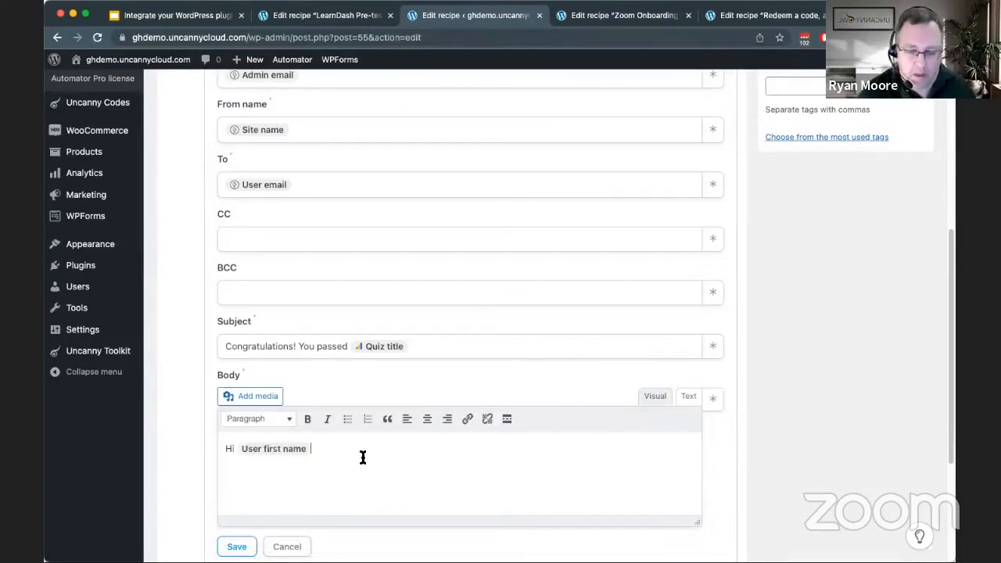
Add the body line "Congratulations on passing" with the trigger's Quiz title token below the greeting, and save the email action
{"action": "type", "text": "Contratulations on ap"}
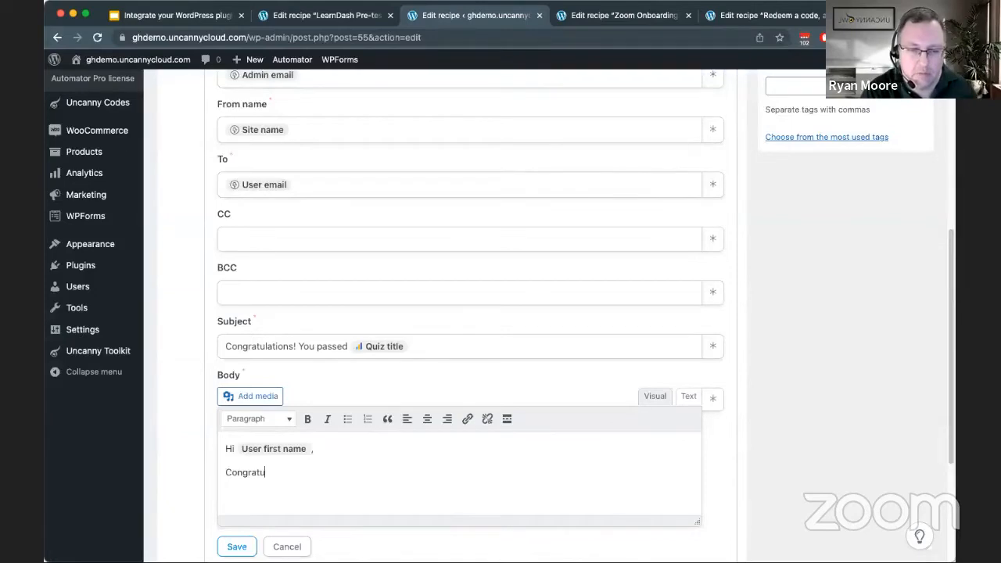
{"action": "key", "text": "BackSpace"}
{"action": "key", "text": "BackSpace"}
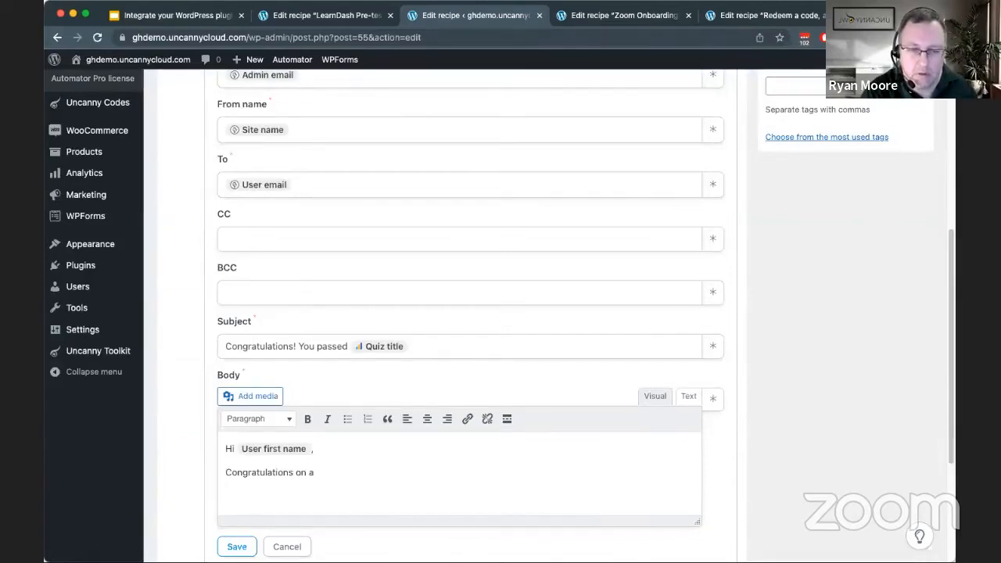
{"action": "type", "text": "passing"}
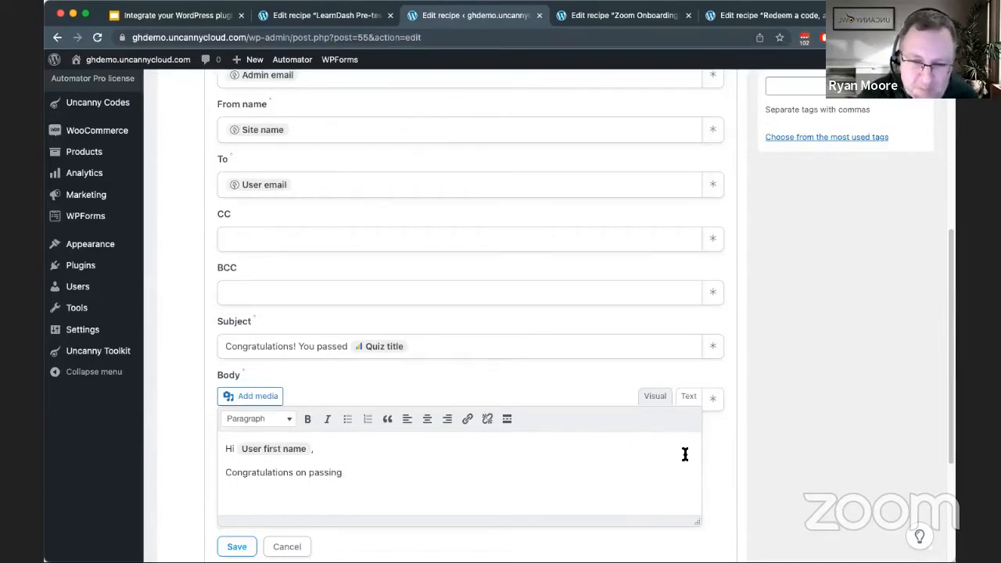
{"action": "left_click", "coordinate": [712, 398]}
{"action": "left_click", "coordinate": [595, 499]}
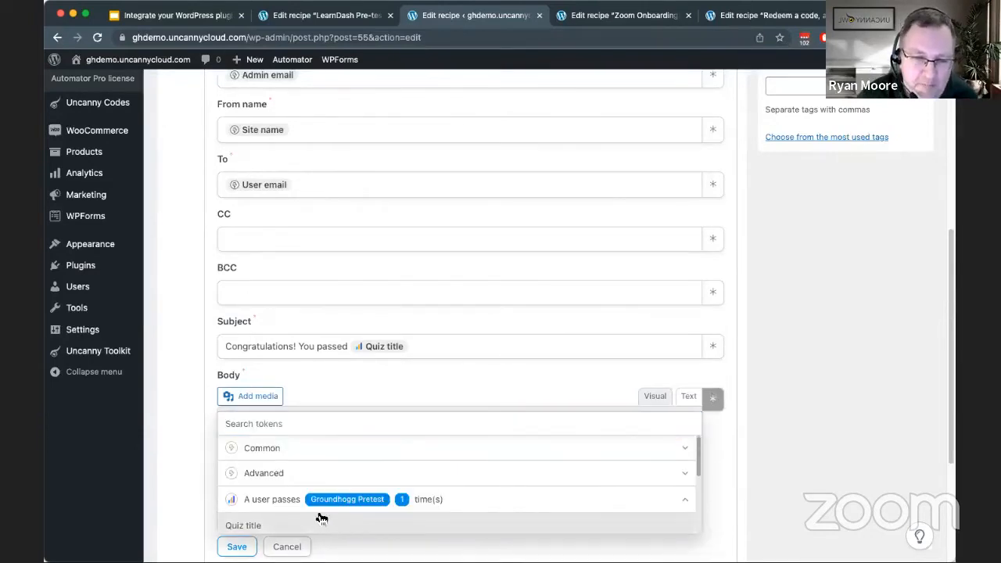
{"action": "left_click", "coordinate": [319, 513]}
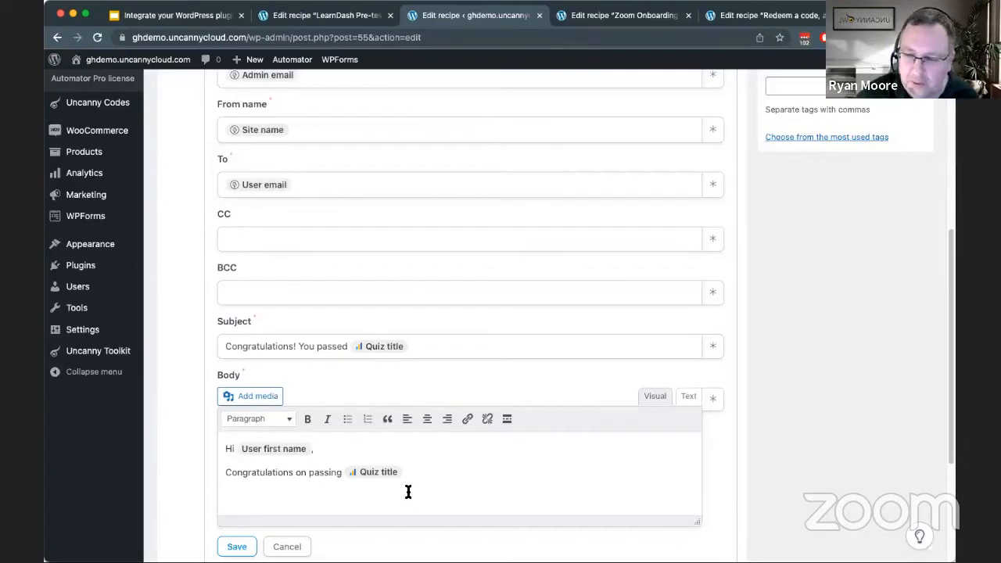
{"action": "scroll", "coordinate": [408, 469], "scroll_direction": "down", "scroll_amount": 2}
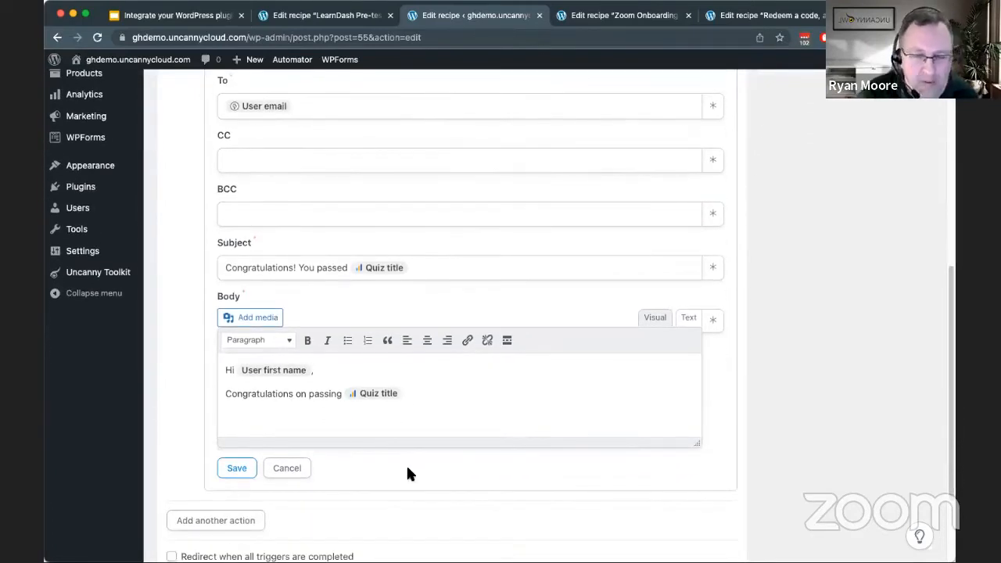
{"action": "left_click", "coordinate": [422, 409]}
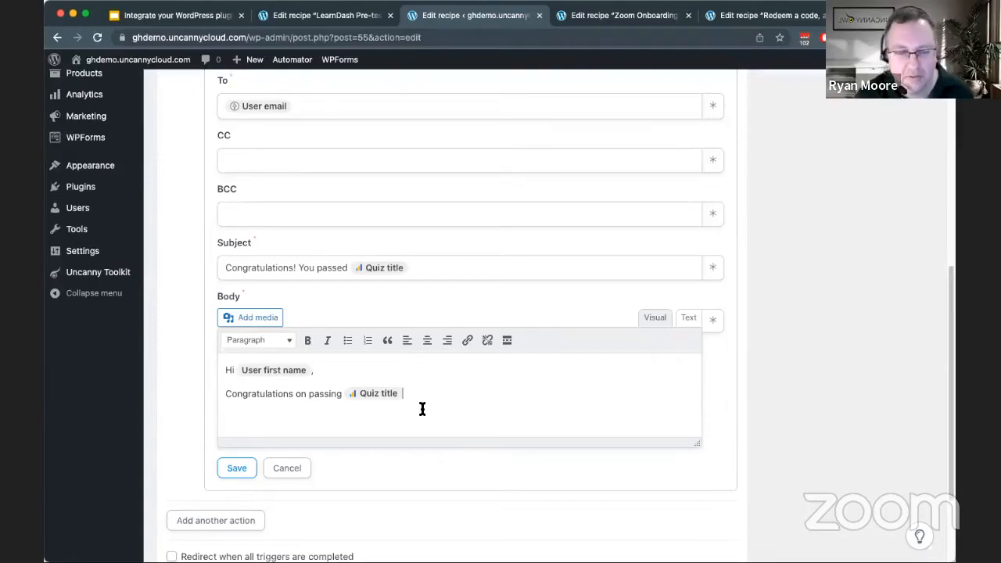
{"action": "left_click", "coordinate": [236, 467]}
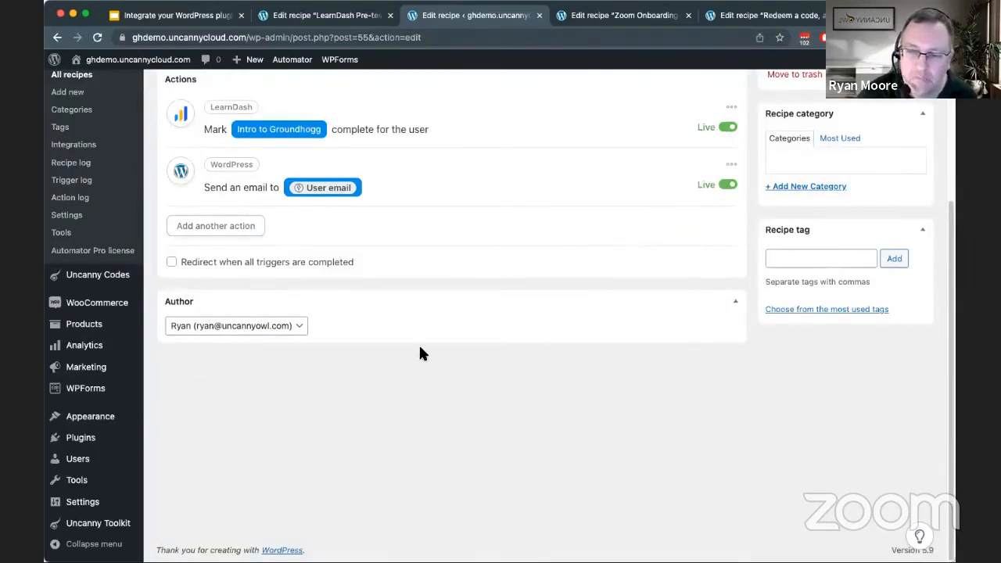
Add the Groundhogg action "Add a tag to the user" with the tag Intro Course Completed and save it
{"action": "left_click", "coordinate": [213, 226]}
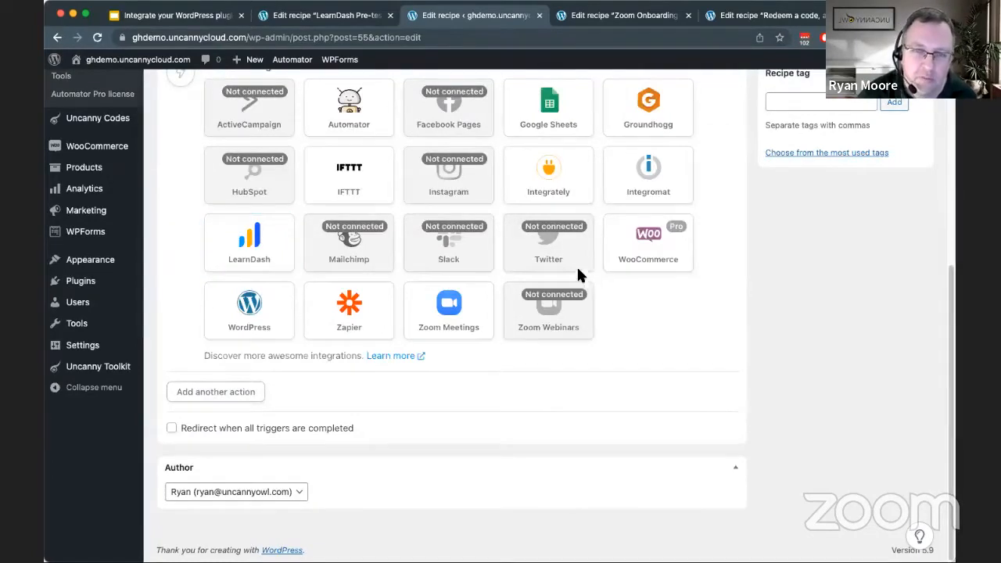
{"action": "scroll", "coordinate": [578, 270], "scroll_direction": "up", "scroll_amount": 1}
{"action": "left_click", "coordinate": [639, 168]}
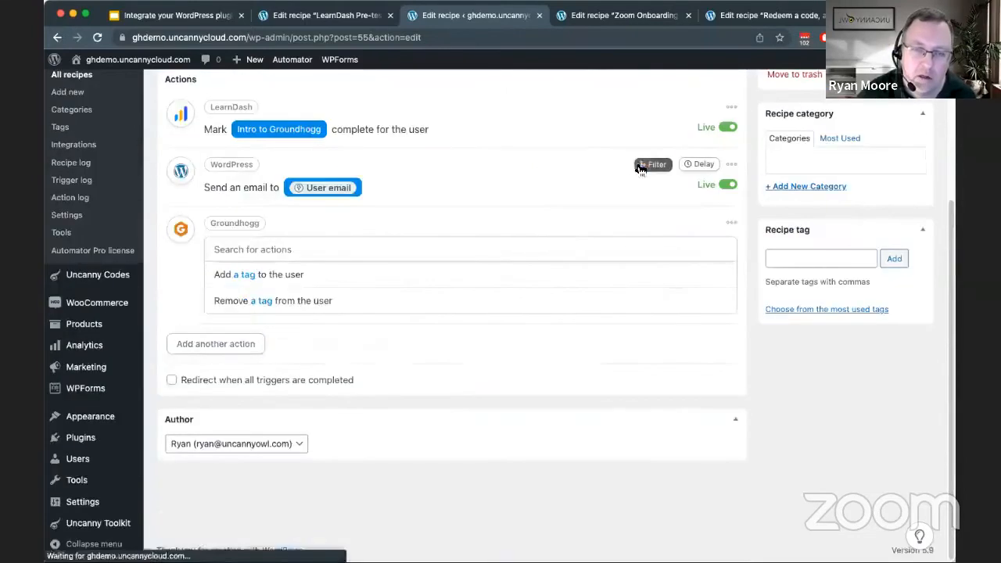
{"action": "left_click", "coordinate": [243, 276]}
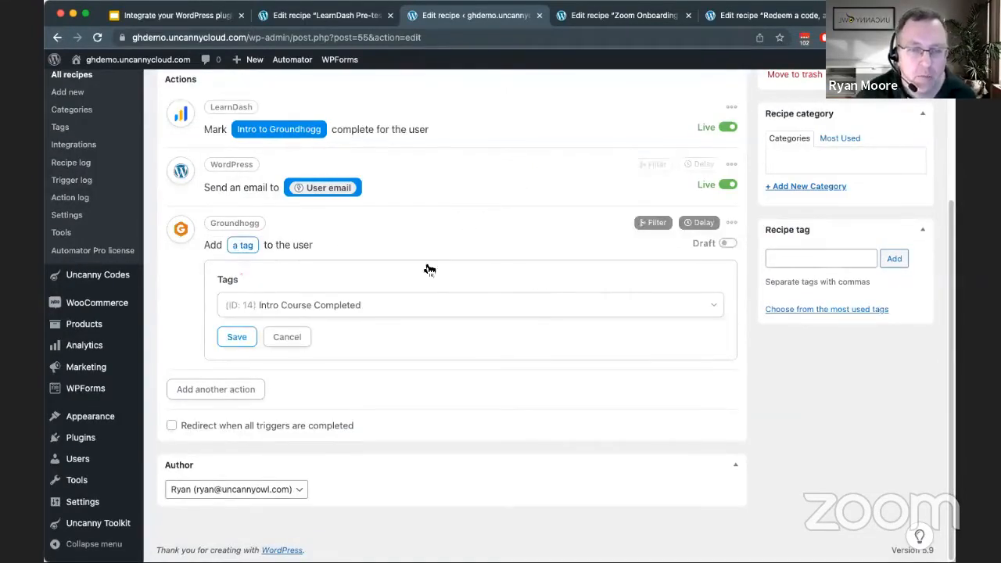
{"action": "left_click", "coordinate": [361, 307]}
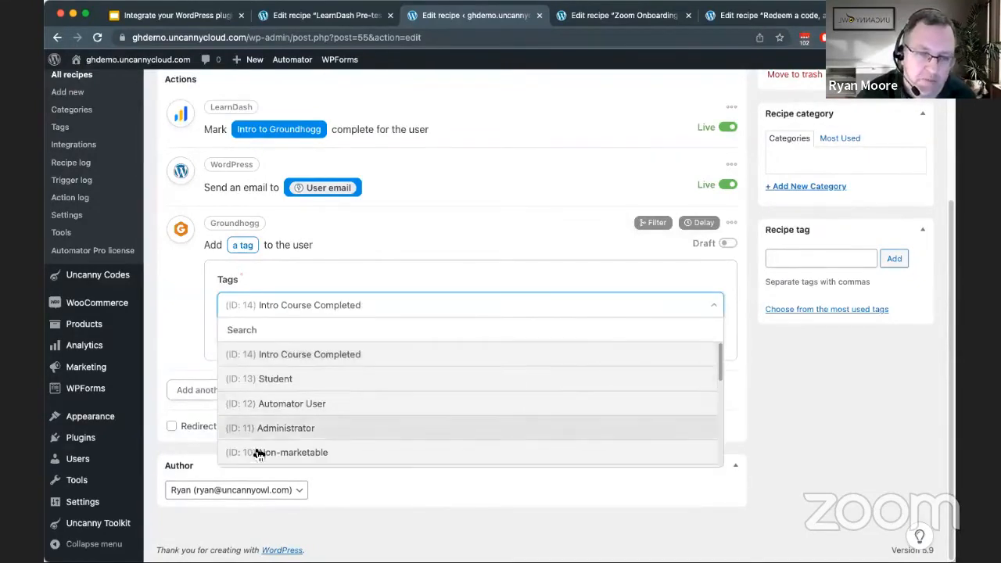
{"action": "left_click", "coordinate": [315, 352]}
{"action": "left_click", "coordinate": [238, 337]}
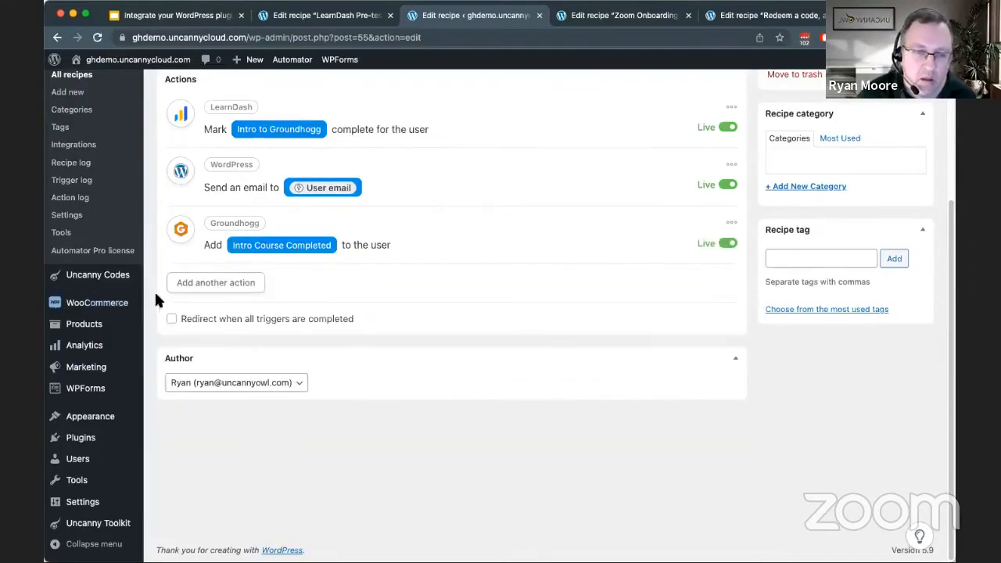
Enable the redirect on completion of all triggers, set its redirect URL to /my-courses/ and save it
{"action": "left_click", "coordinate": [172, 318]}
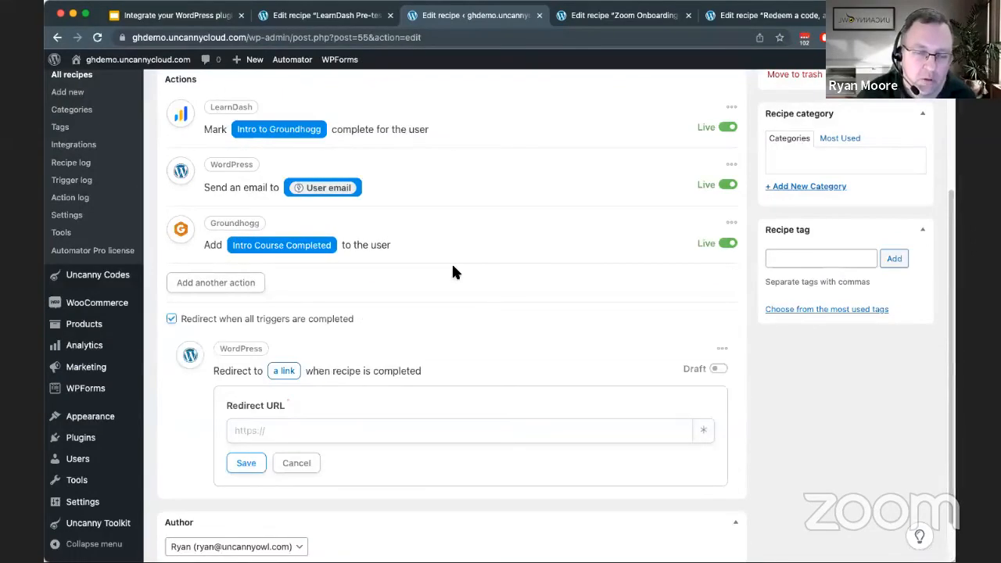
{"action": "left_click", "coordinate": [330, 427]}
{"action": "type", "text": "/my-courses/"}
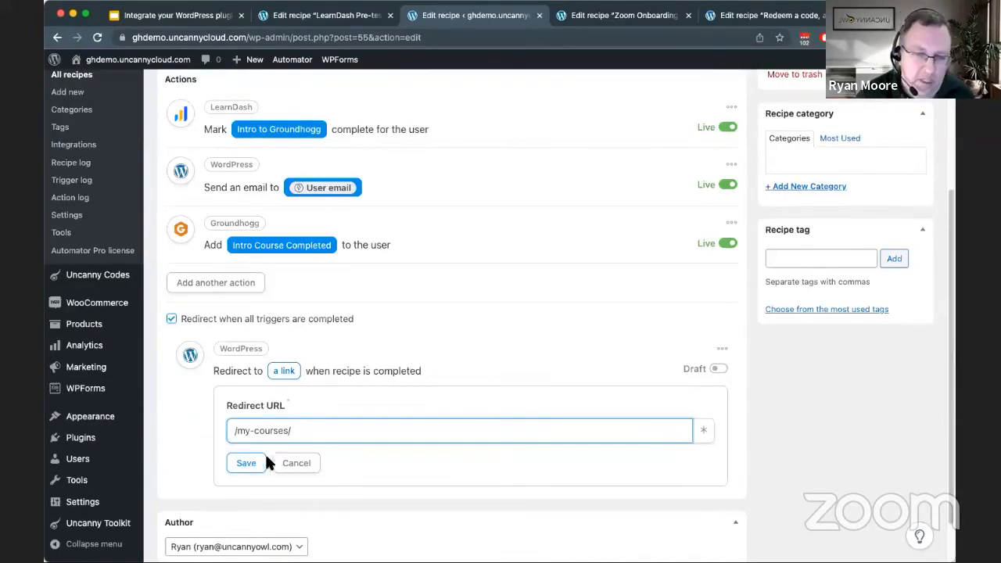
{"action": "left_click", "coordinate": [246, 465]}
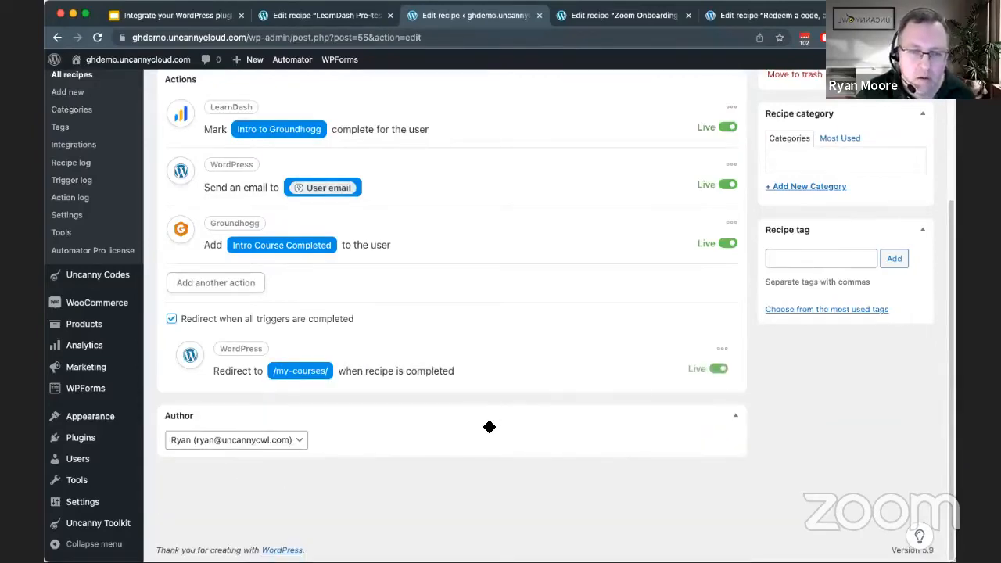
Limit the Pretest completion recipe to 1 time per user and switch the recipe from draft to live
{"action": "scroll", "coordinate": [493, 393], "scroll_direction": "up", "scroll_amount": 5}
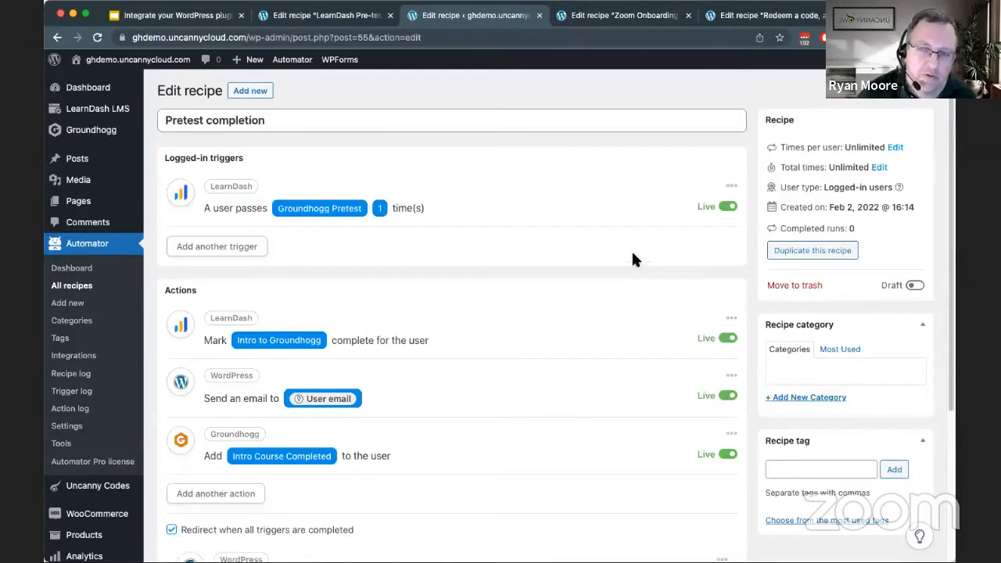
{"action": "left_click", "coordinate": [895, 147]}
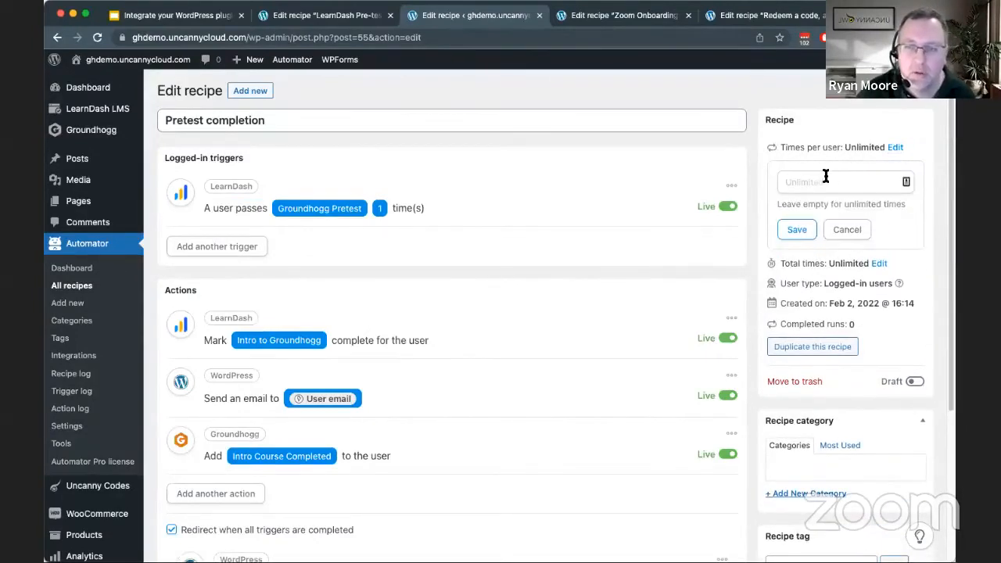
{"action": "left_click", "coordinate": [820, 180]}
{"action": "type", "text": "1"}
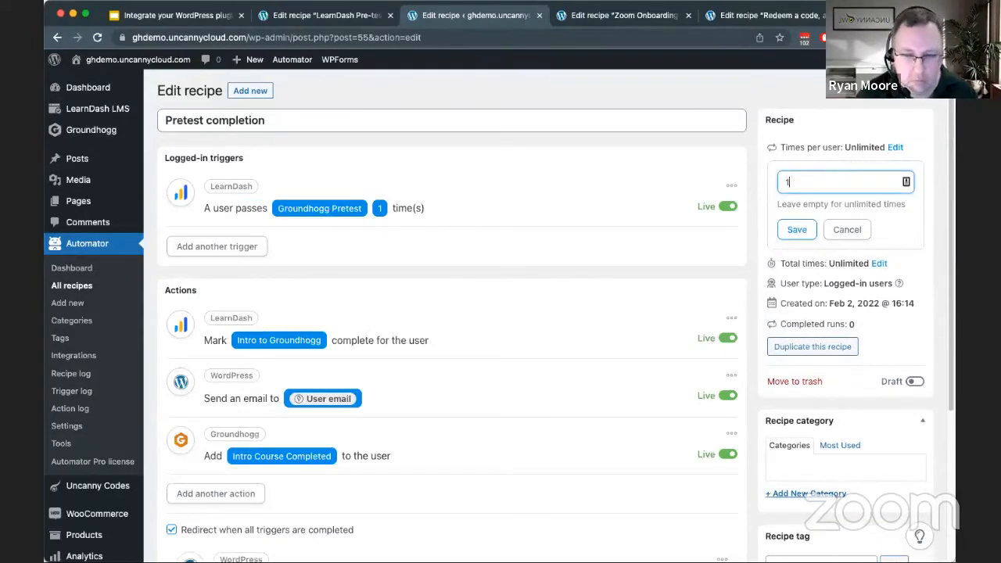
{"action": "left_click", "coordinate": [797, 228]}
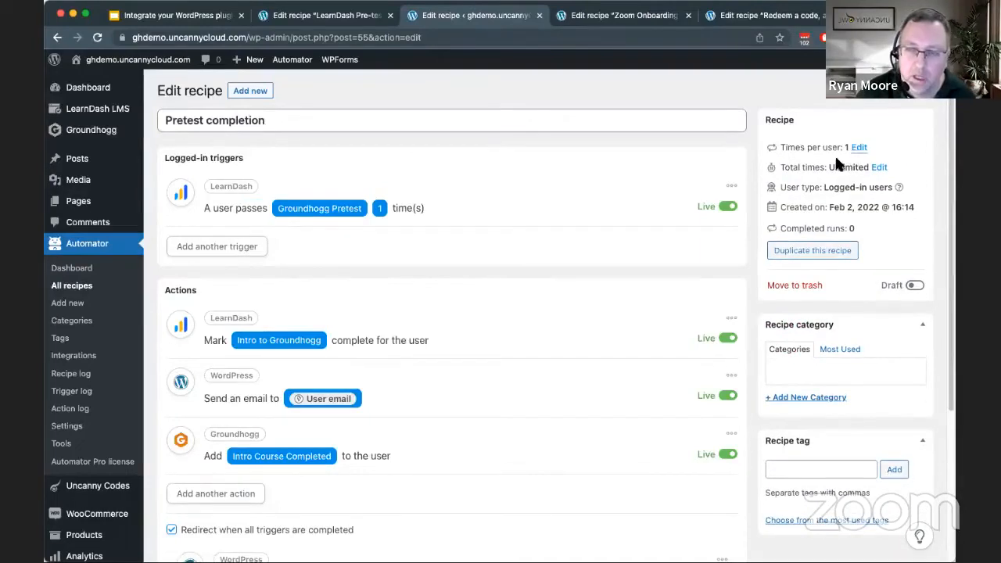
{"action": "left_click", "coordinate": [914, 287]}
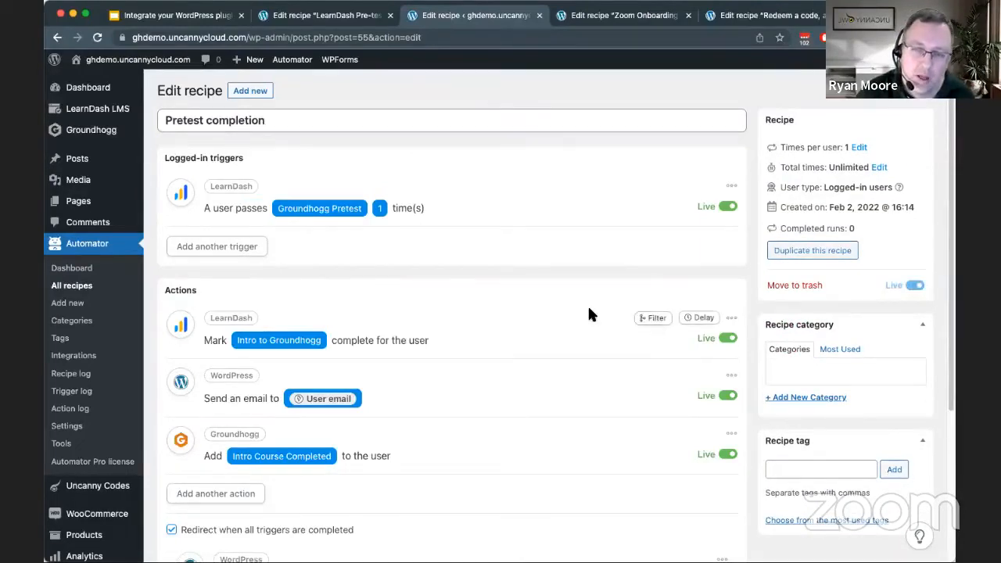
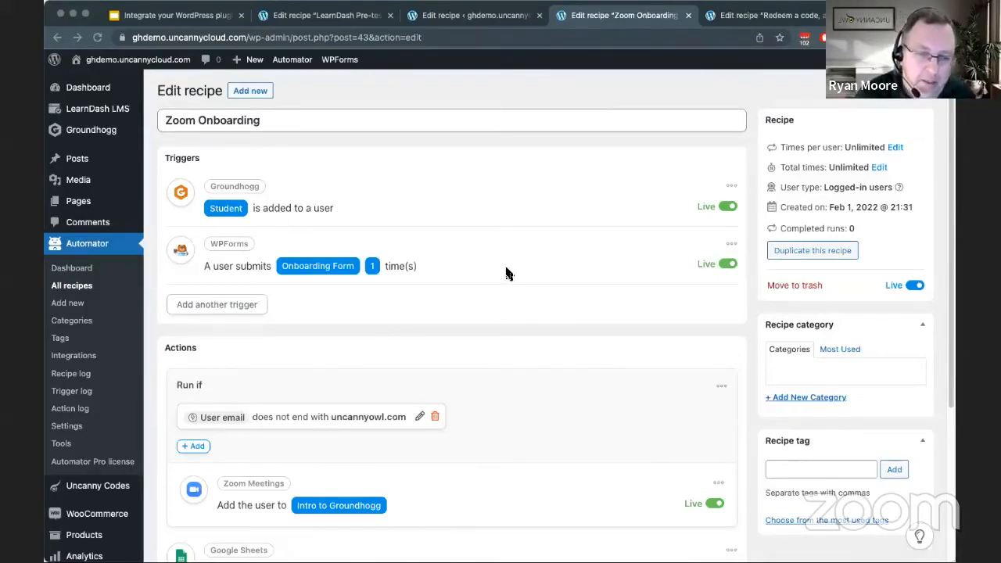
Create a new recipe of the Logged-in users type and title it Onboarding
{"action": "scroll", "coordinate": [504, 266], "scroll_direction": "down", "scroll_amount": 5}
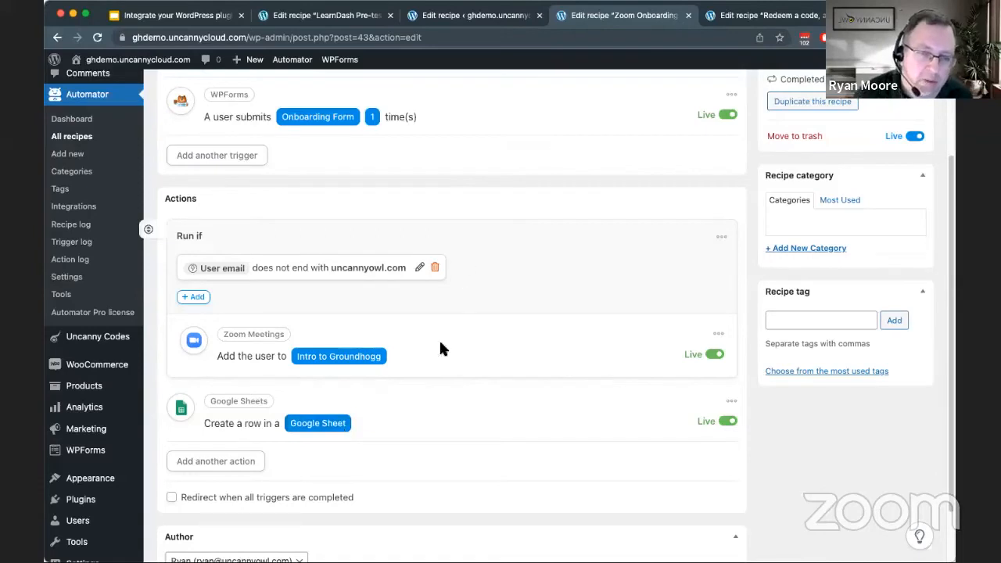
{"action": "mouse_move", "coordinate": [448, 326]}
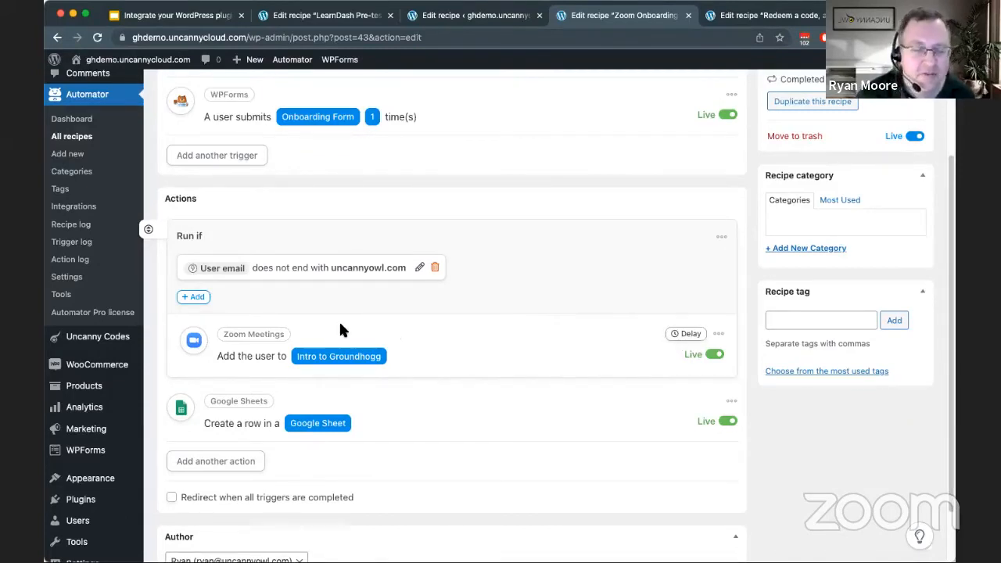
{"action": "scroll", "coordinate": [375, 344], "scroll_direction": "up", "scroll_amount": 1}
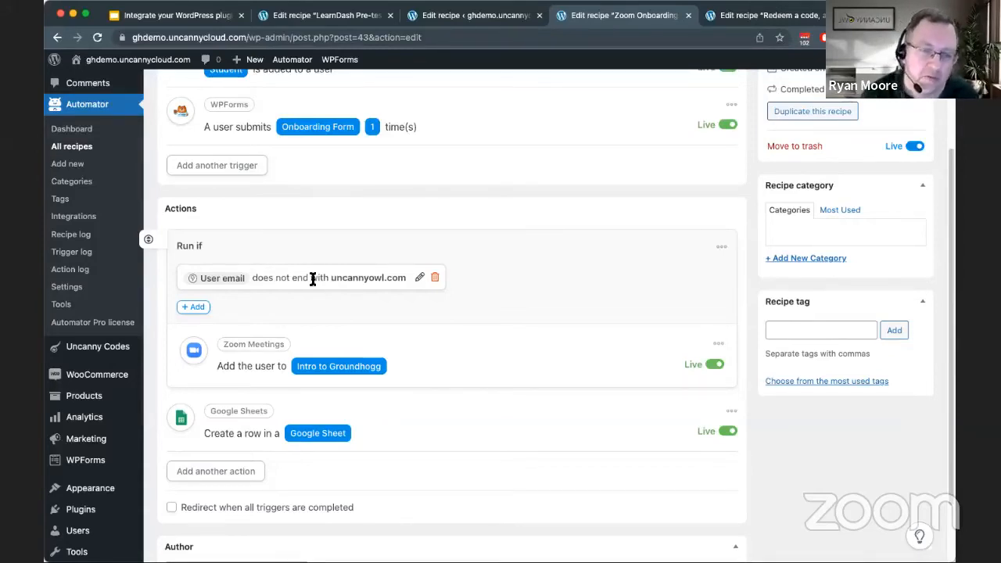
{"action": "scroll", "coordinate": [520, 383], "scroll_direction": "up", "scroll_amount": 2}
{"action": "scroll", "coordinate": [508, 395], "scroll_direction": "up", "scroll_amount": 2}
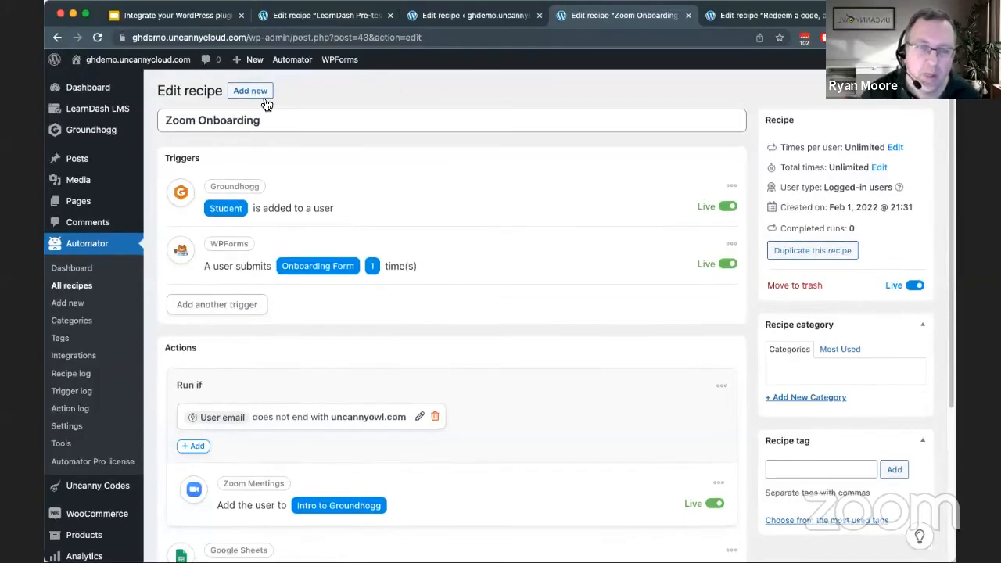
{"action": "left_click", "coordinate": [250, 92]}
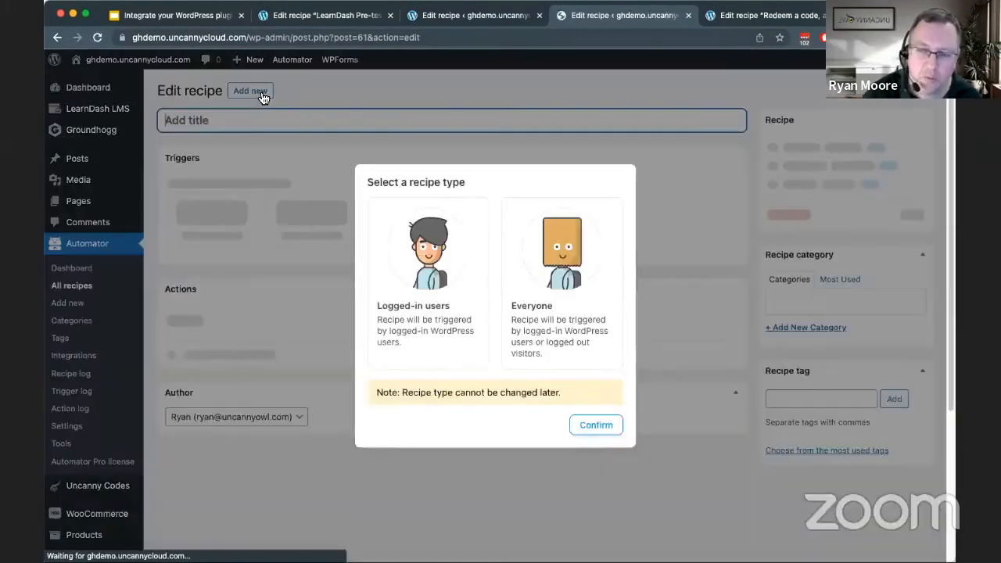
{"action": "left_click", "coordinate": [426, 258]}
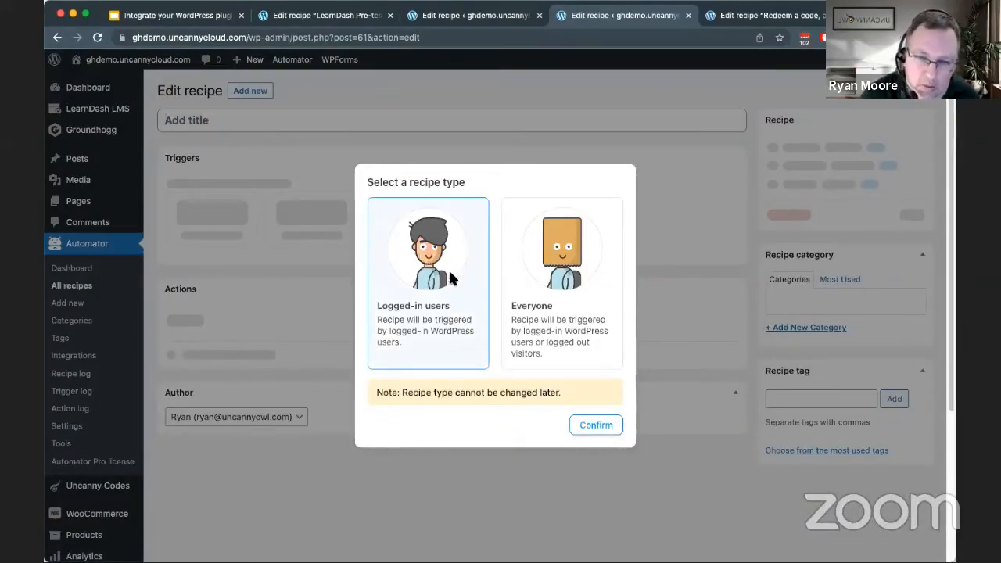
{"action": "left_click", "coordinate": [588, 425]}
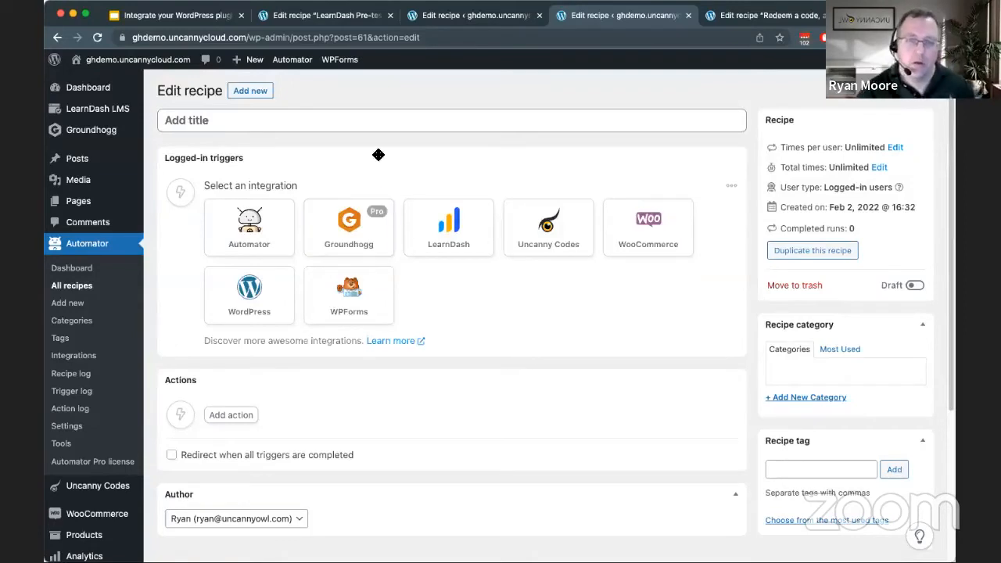
{"action": "left_click", "coordinate": [367, 118]}
{"action": "type", "text": "Onbo"}
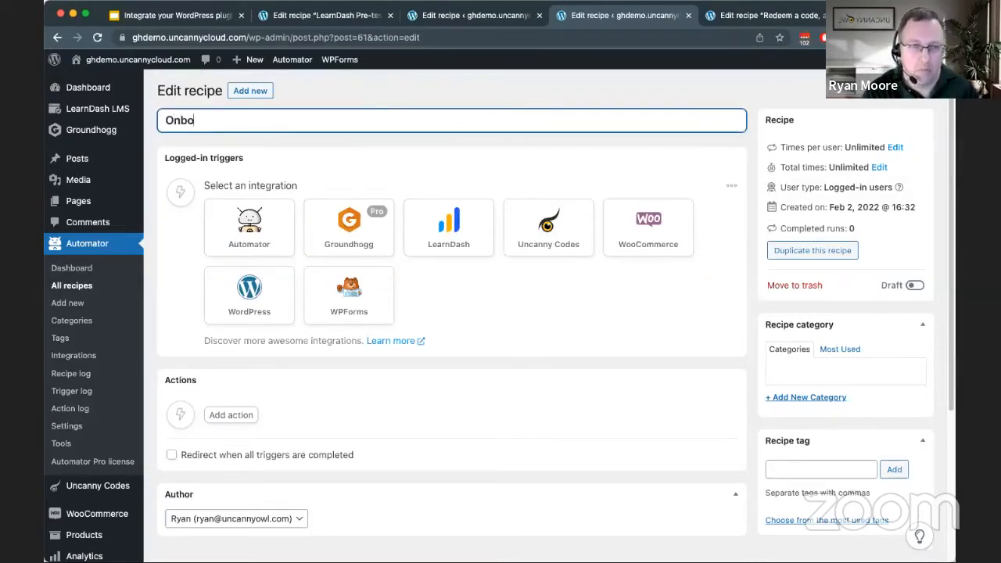
{"action": "type", "text": "arding"}
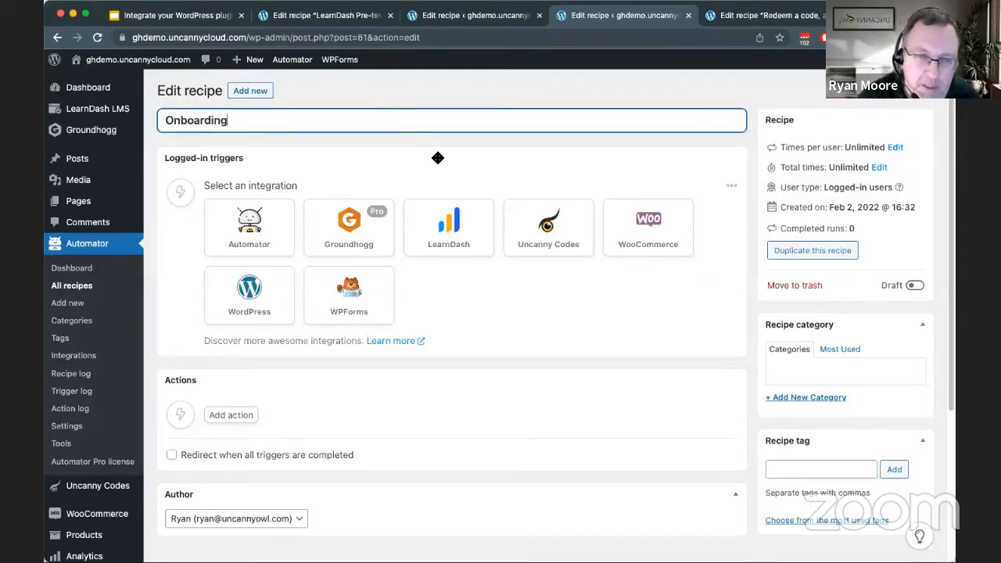
Add the Groundhogg trigger "A tag is added to a user" with the tag Student and save it
{"action": "left_click", "coordinate": [351, 231]}
{"action": "left_click", "coordinate": [276, 240]}
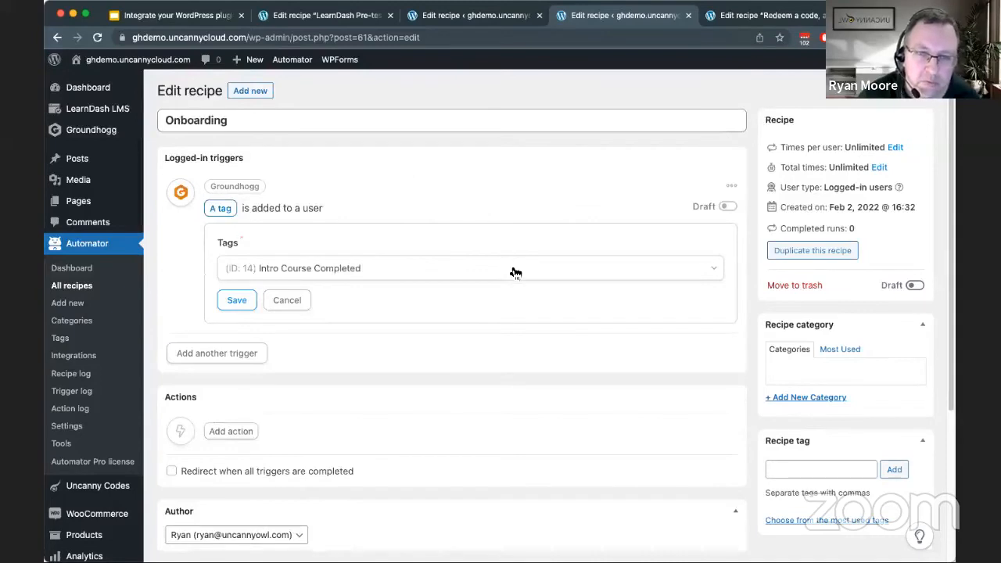
{"action": "left_click", "coordinate": [514, 270]}
{"action": "left_click", "coordinate": [291, 343]}
{"action": "left_click", "coordinate": [234, 302]}
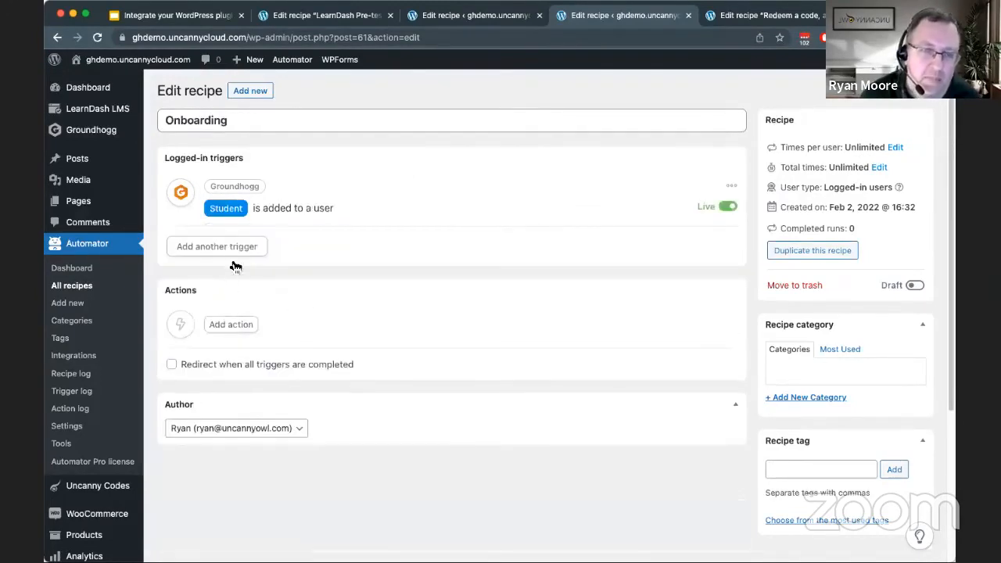
Add a second trigger from WPForms, "A user submits a form", with the form Onboarding Form, and save it
{"action": "left_click", "coordinate": [232, 244]}
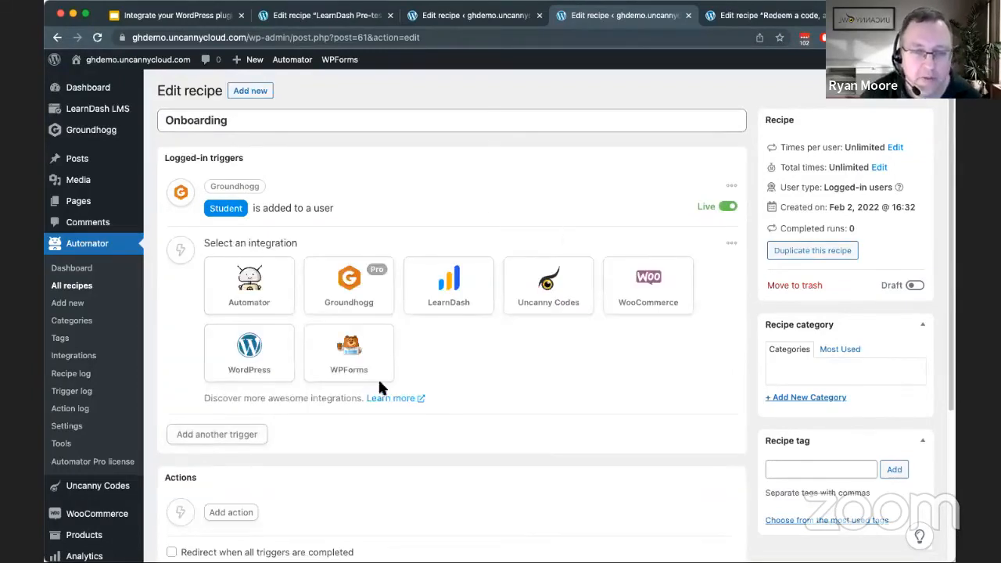
{"action": "left_click", "coordinate": [352, 359]}
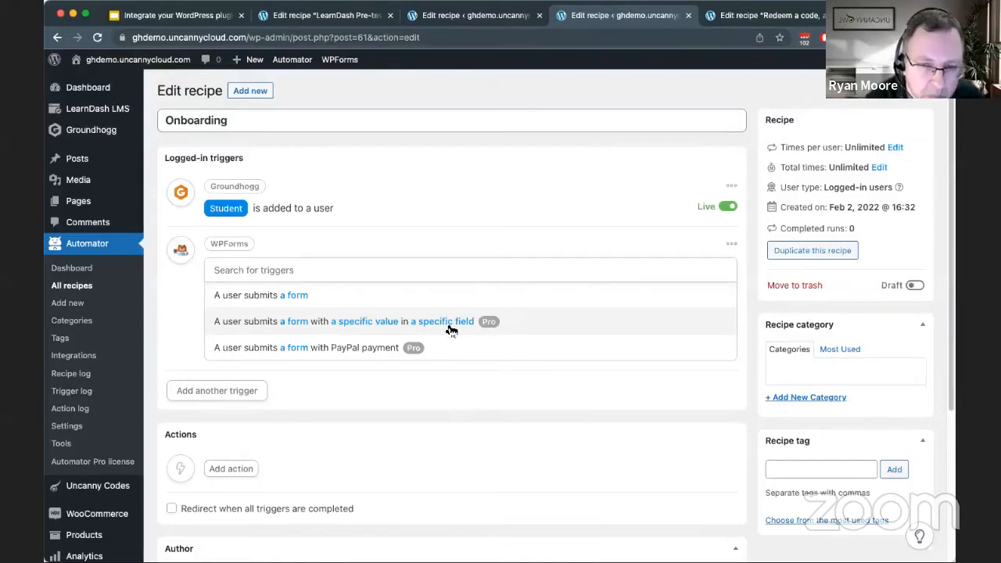
{"action": "left_click", "coordinate": [266, 296]}
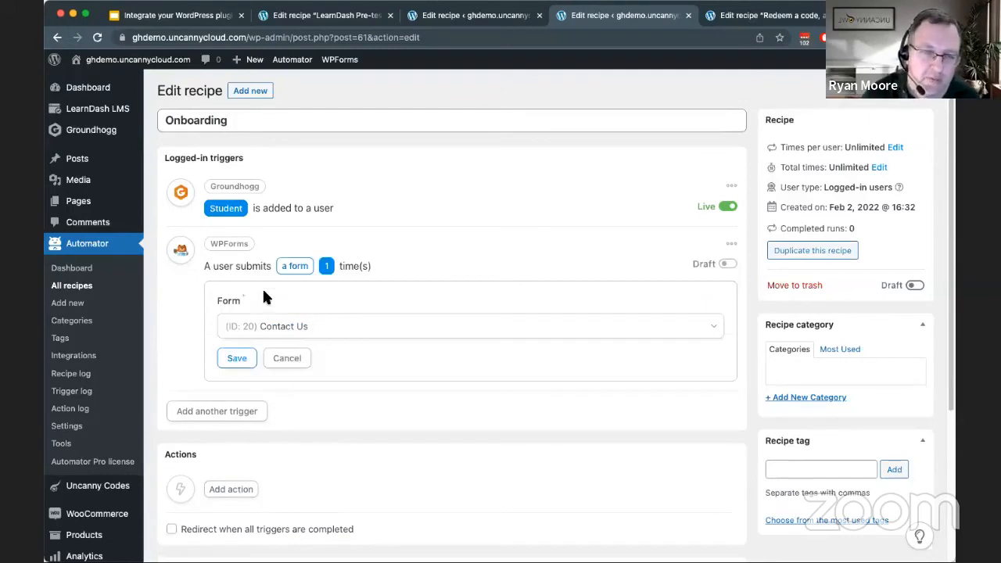
{"action": "left_click", "coordinate": [296, 326]}
{"action": "left_click", "coordinate": [297, 401]}
{"action": "left_click", "coordinate": [237, 361]}
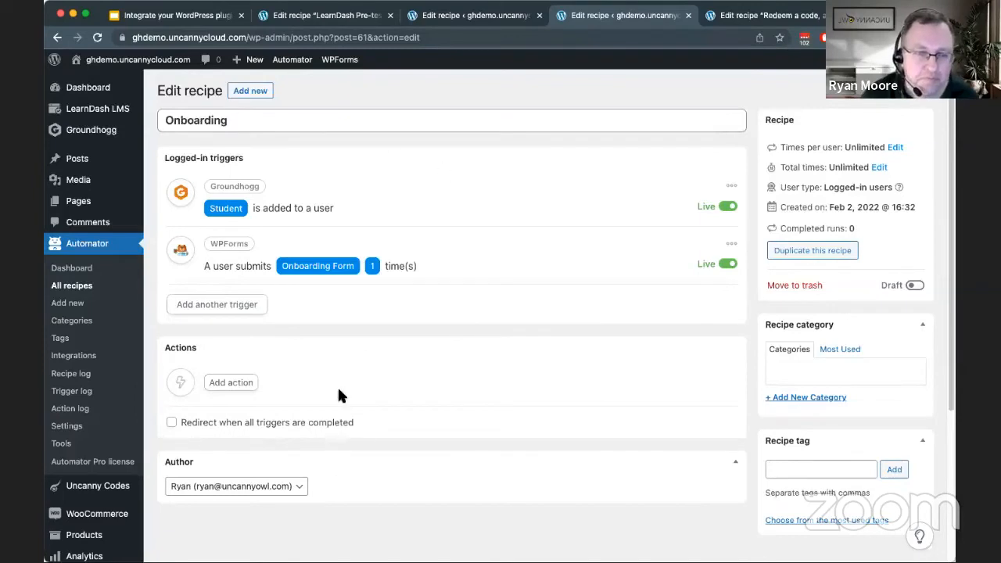
Add the Zoom Meetings action "Add the user to a meeting" with the meeting Intro to Groundhogg and save it
{"action": "left_click", "coordinate": [237, 388]}
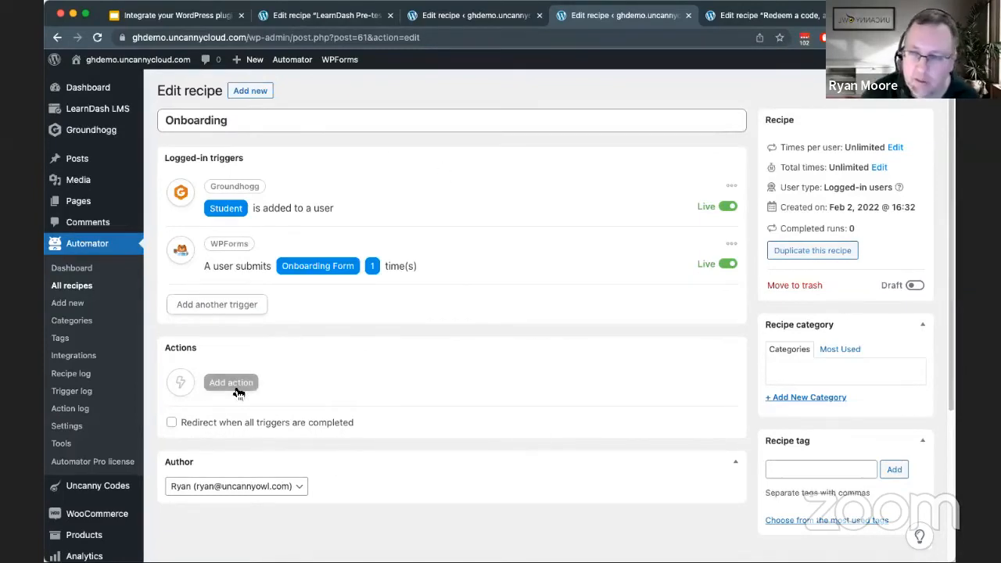
{"action": "left_click", "coordinate": [237, 389]}
{"action": "scroll", "coordinate": [567, 230], "scroll_direction": "down", "scroll_amount": 1}
{"action": "scroll", "coordinate": [566, 236], "scroll_direction": "down", "scroll_amount": 4}
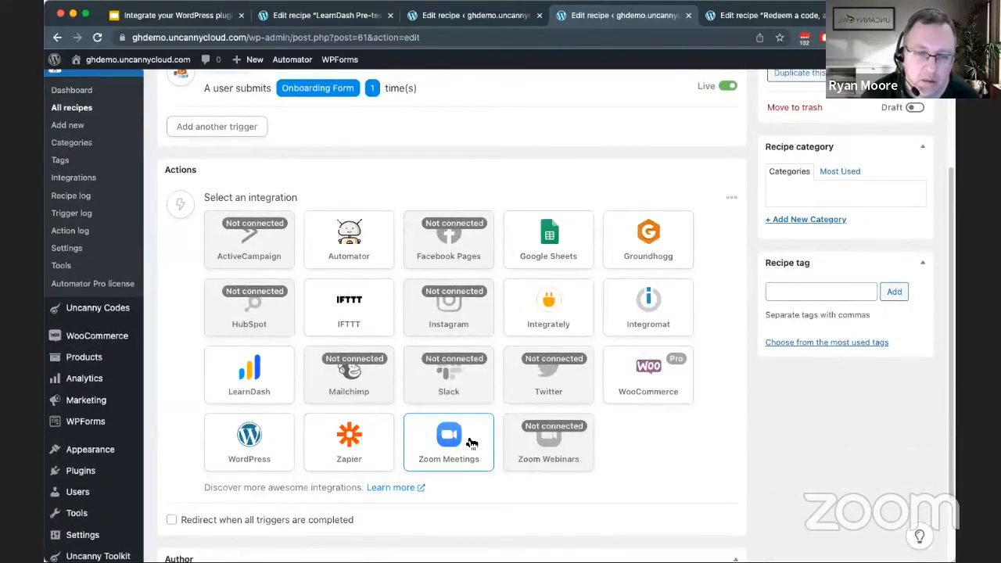
{"action": "left_click", "coordinate": [448, 438]}
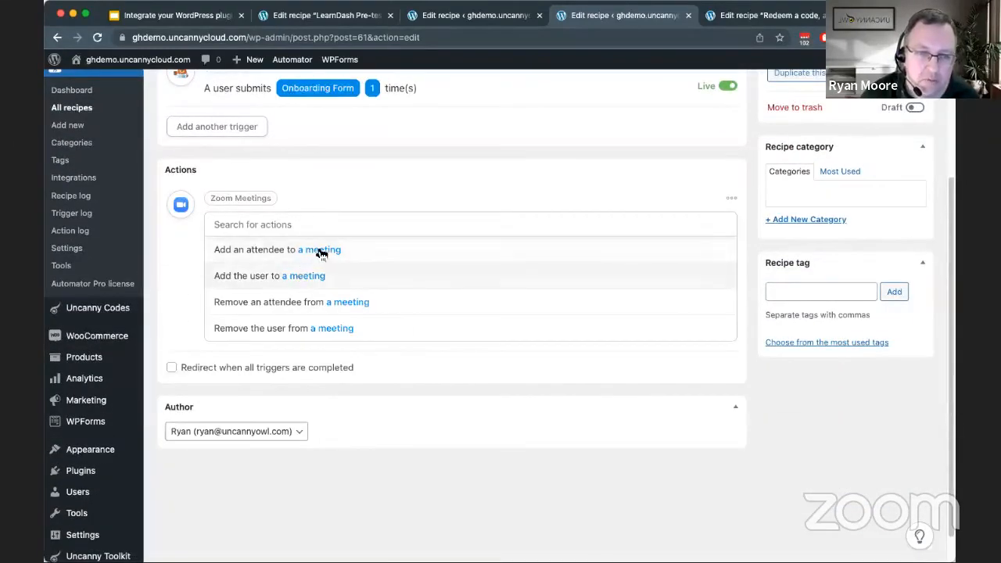
{"action": "left_click", "coordinate": [291, 278]}
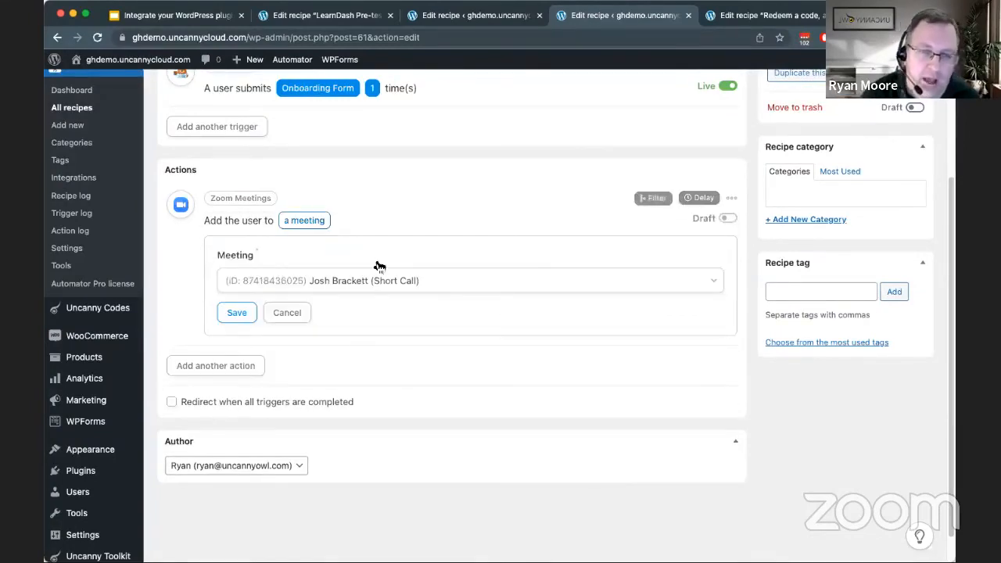
{"action": "left_click", "coordinate": [393, 280]}
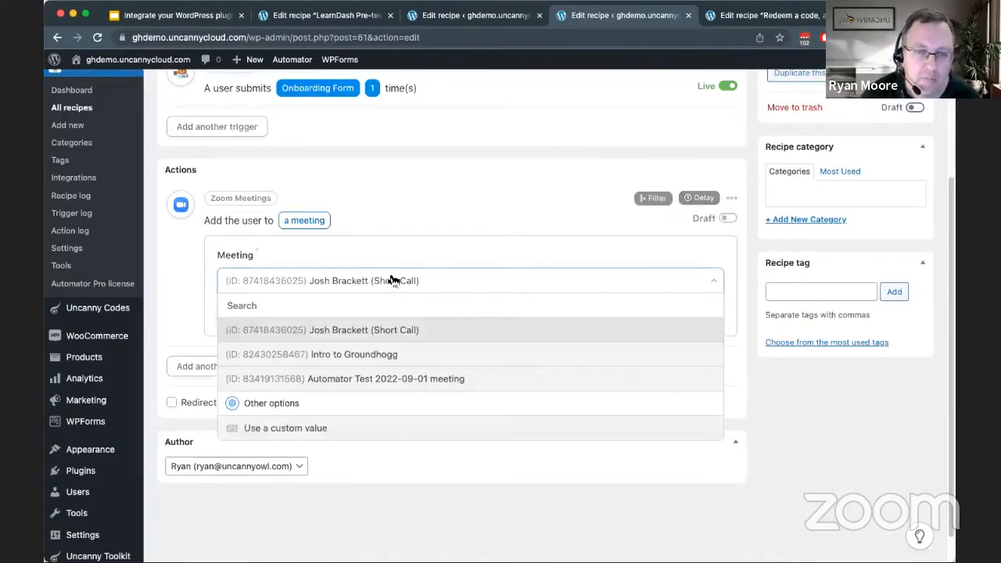
{"action": "left_click", "coordinate": [359, 354]}
{"action": "left_click", "coordinate": [236, 313]}
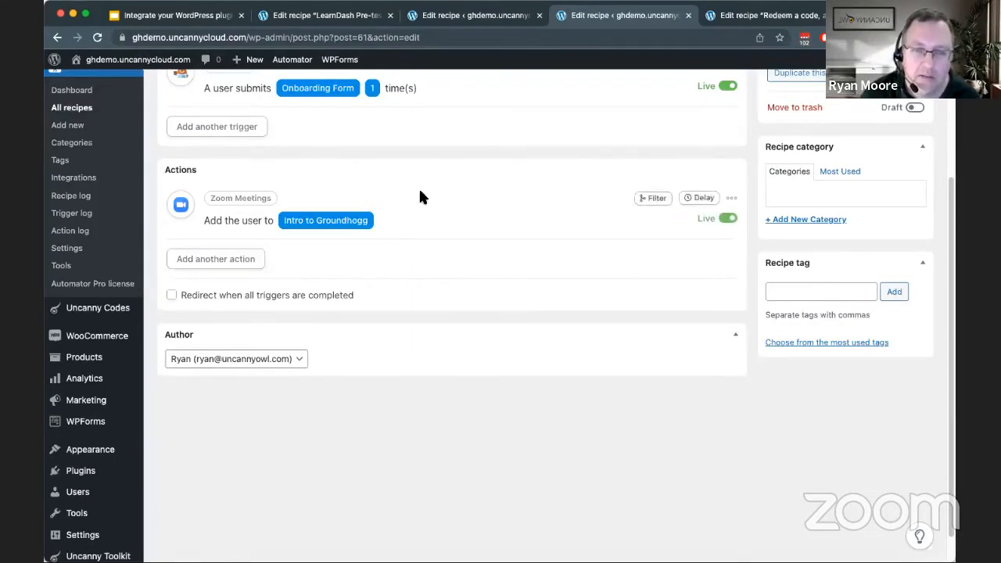
Add a filter condition to the Zoom Meetings action, using the common User email token as the value to check
{"action": "left_click", "coordinate": [654, 199]}
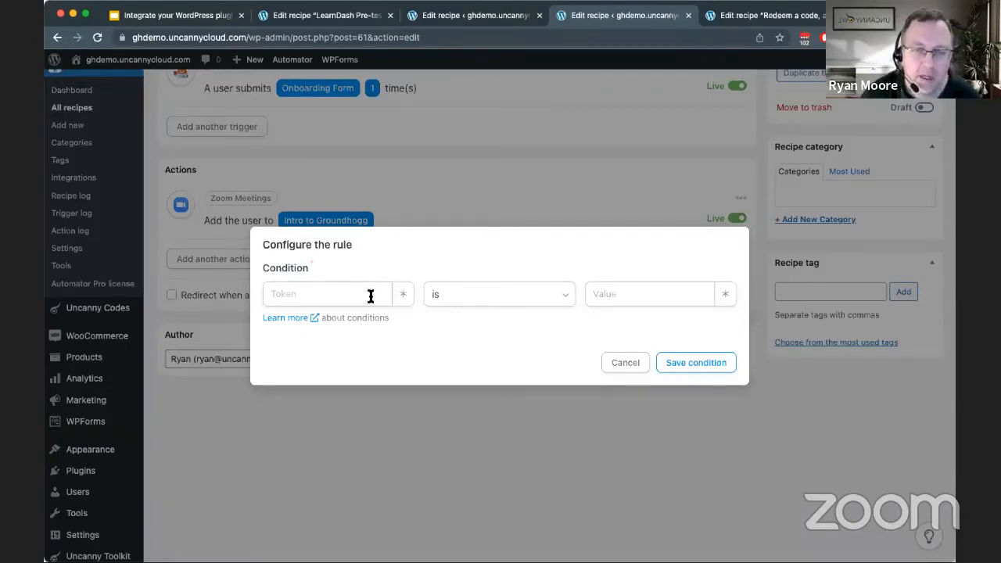
{"action": "left_click", "coordinate": [402, 302]}
{"action": "left_click", "coordinate": [359, 353]}
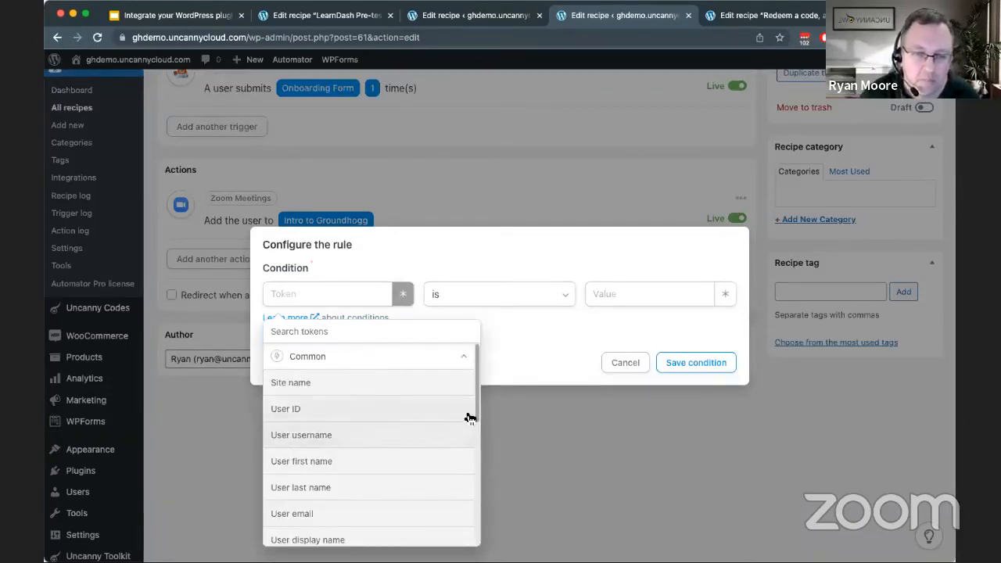
{"action": "left_click_drag", "start_coordinate": [475, 403], "coordinate": [464, 532]}
{"action": "left_click", "coordinate": [423, 464]}
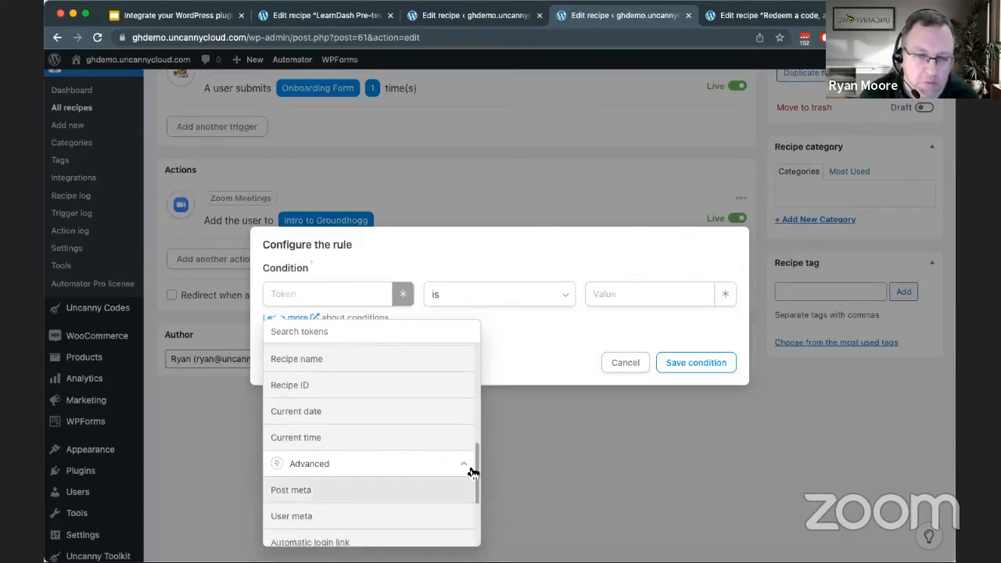
{"action": "left_click_drag", "start_coordinate": [474, 465], "coordinate": [471, 486]}
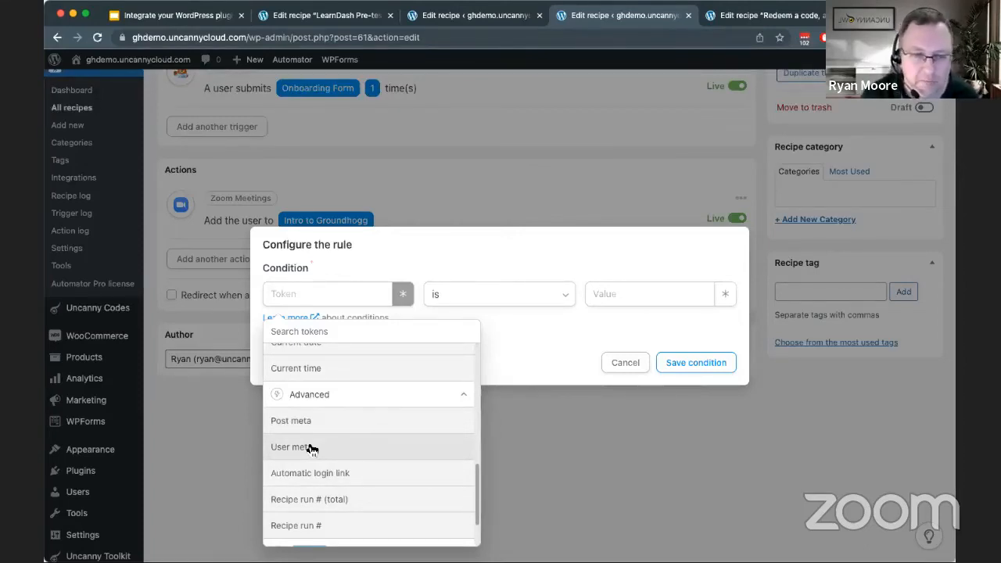
{"action": "left_click_drag", "start_coordinate": [476, 466], "coordinate": [468, 347]}
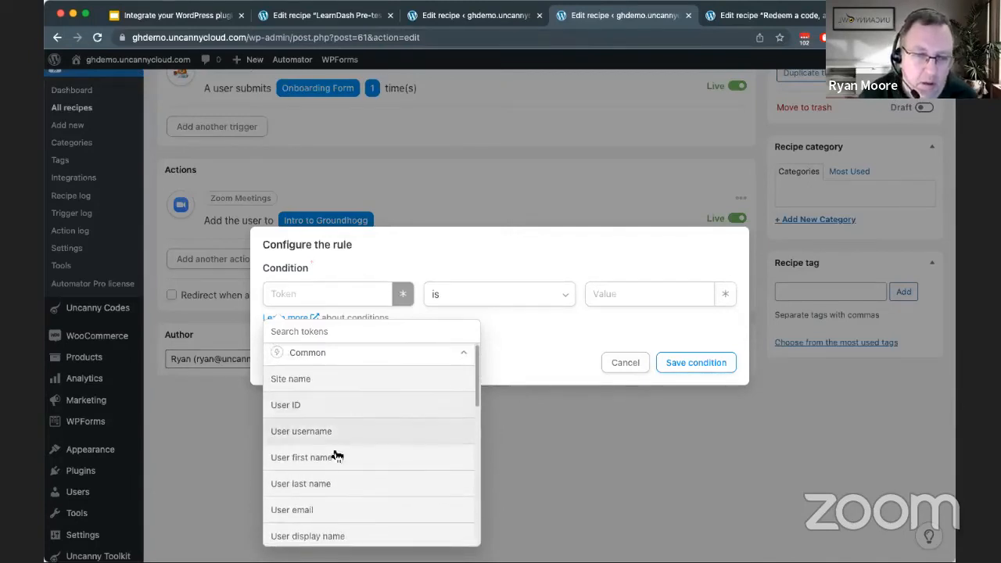
{"action": "left_click", "coordinate": [306, 509]}
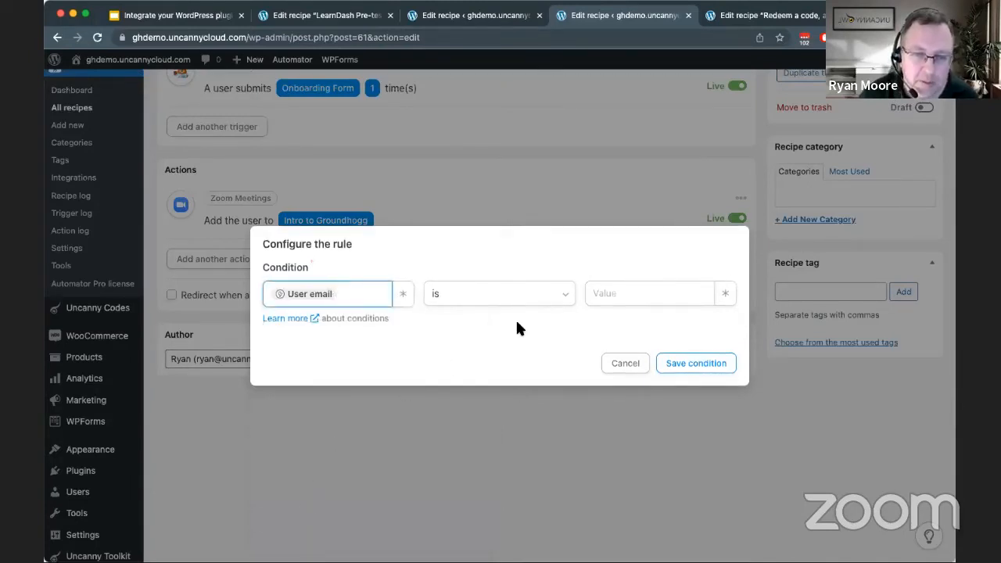
Set the condition's criterion to "does not end with" and its value to uncannyowl.com, and save the condition
{"action": "left_click", "coordinate": [559, 293]}
{"action": "scroll", "coordinate": [564, 438], "scroll_direction": "down", "scroll_amount": 3}
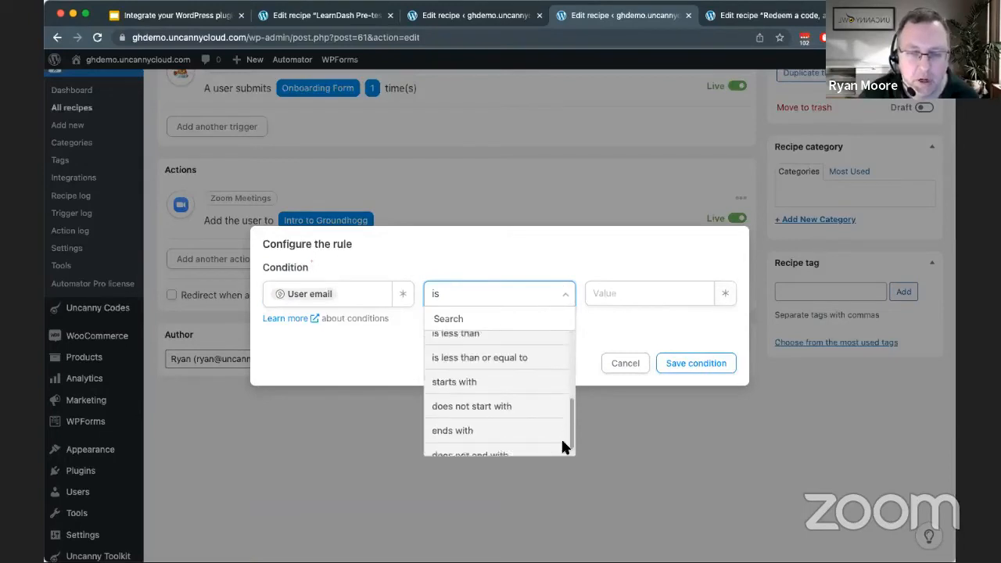
{"action": "scroll", "coordinate": [564, 441], "scroll_direction": "down", "scroll_amount": 2}
{"action": "left_click", "coordinate": [509, 447]}
{"action": "left_click", "coordinate": [662, 295]}
{"action": "type", "text": "uncannyowl.com"}
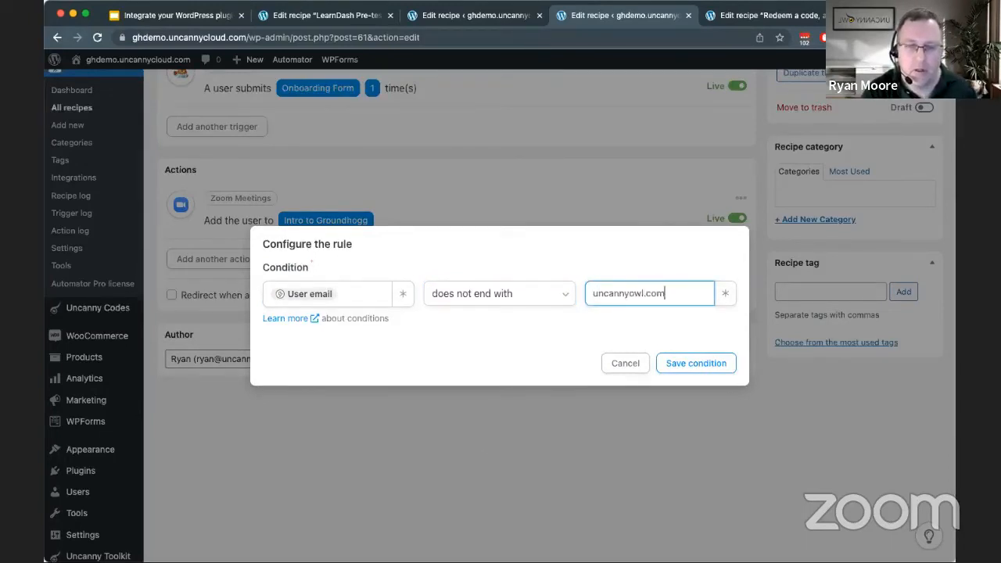
{"action": "left_click", "coordinate": [683, 365]}
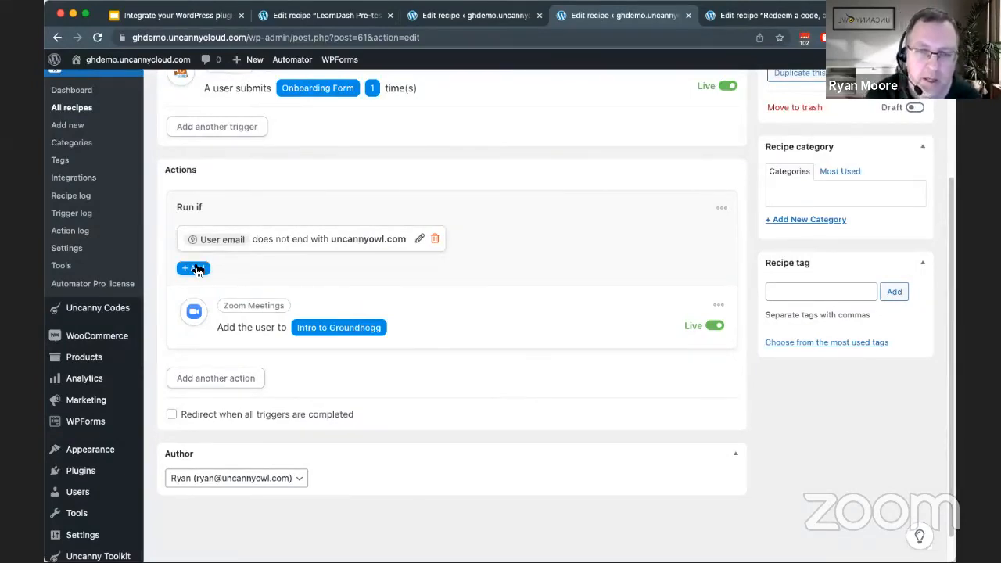
Add another action from Google Sheets, "Create a row in a Google Sheet"
{"action": "left_click", "coordinate": [216, 378]}
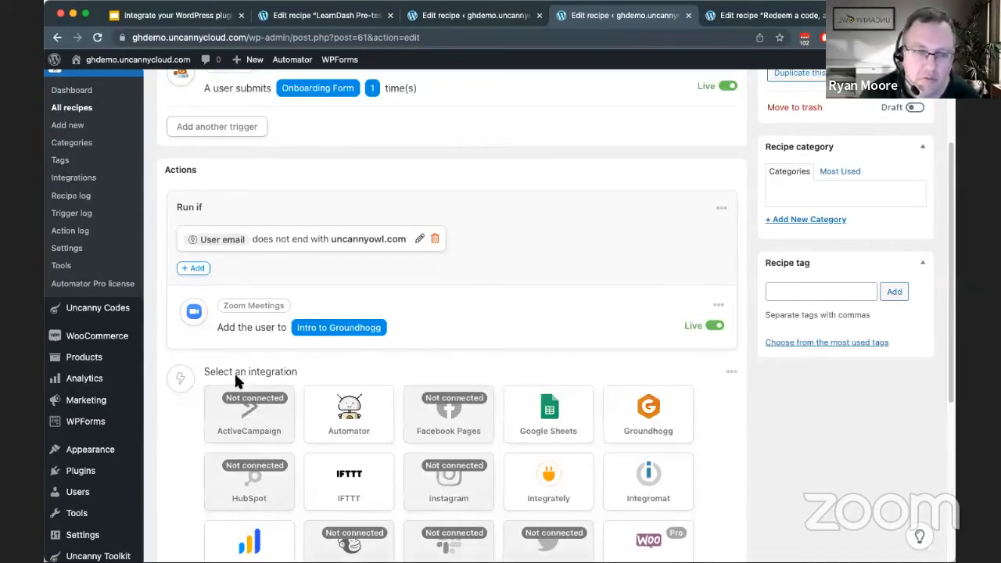
{"action": "scroll", "coordinate": [474, 251], "scroll_direction": "down", "scroll_amount": 2}
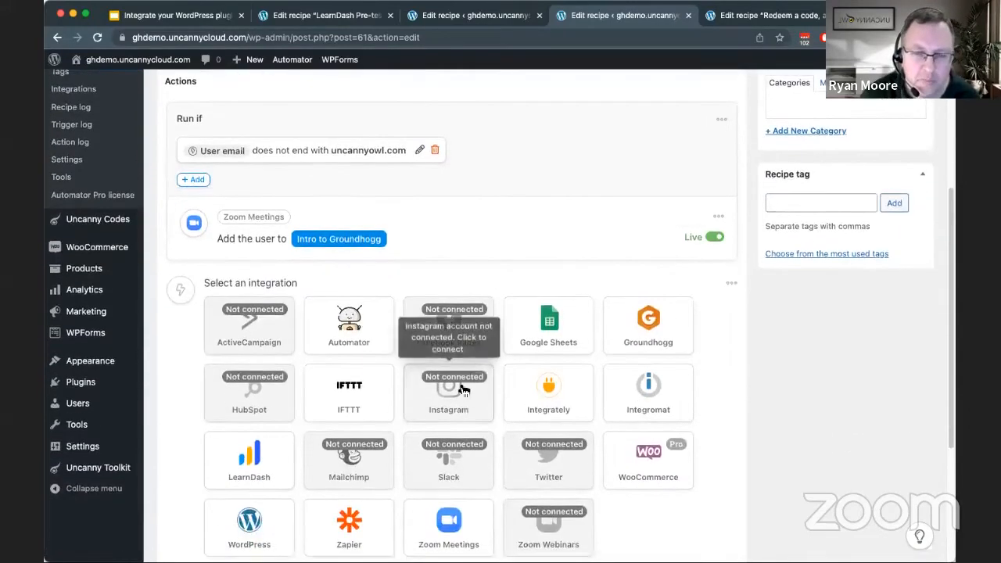
{"action": "left_click", "coordinate": [549, 334]}
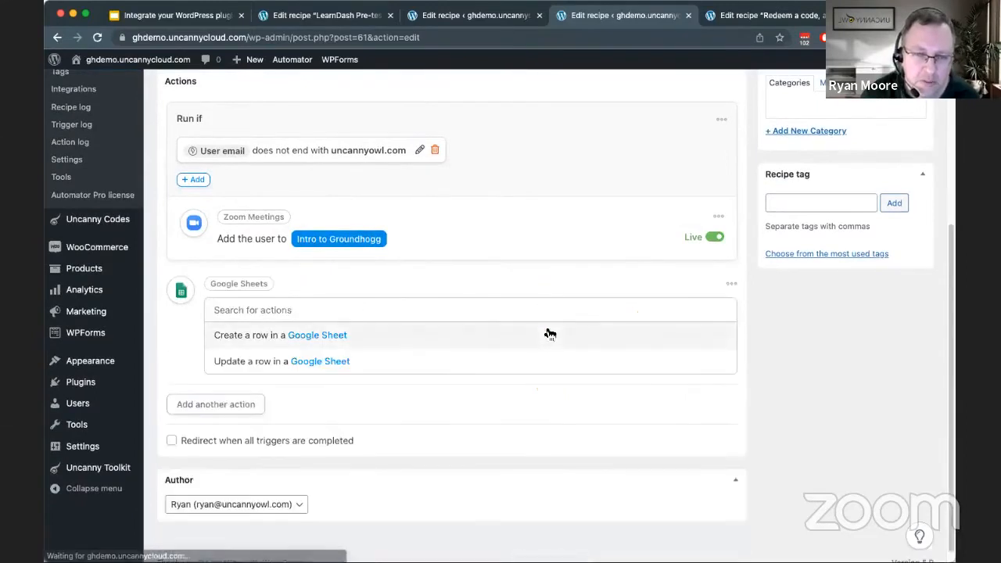
{"action": "left_click", "coordinate": [318, 336]}
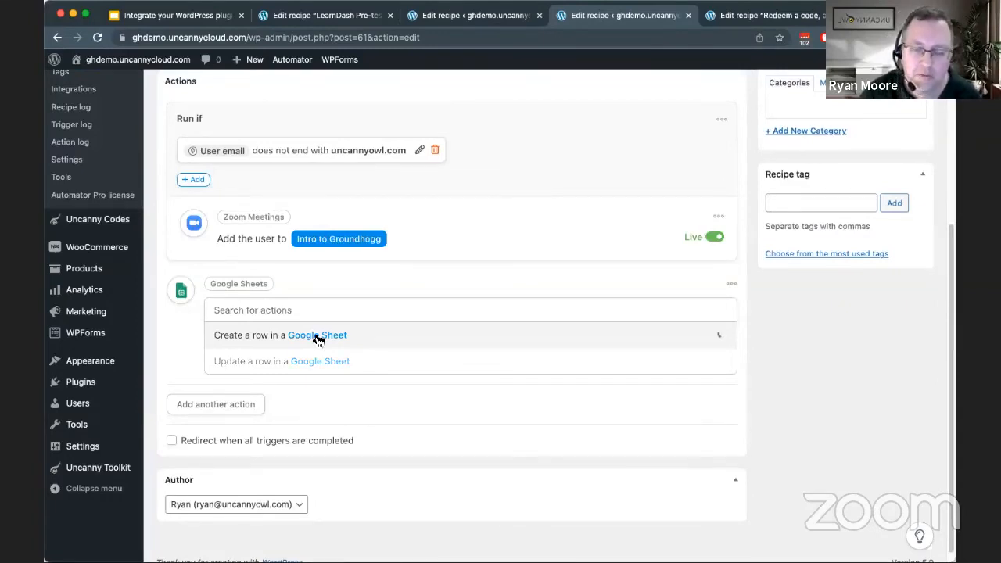
{"action": "scroll", "coordinate": [419, 269], "scroll_direction": "down", "scroll_amount": 3}
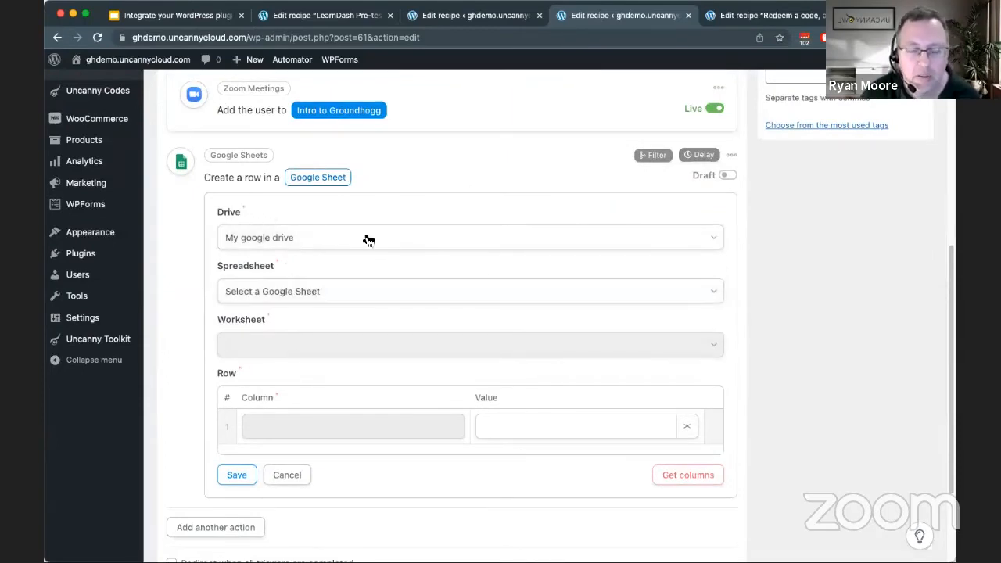
Choose the Groundhogg Demo spreadsheet and the Sheet1 worksheet for the new row, and retrieve its columns
{"action": "left_click", "coordinate": [359, 293]}
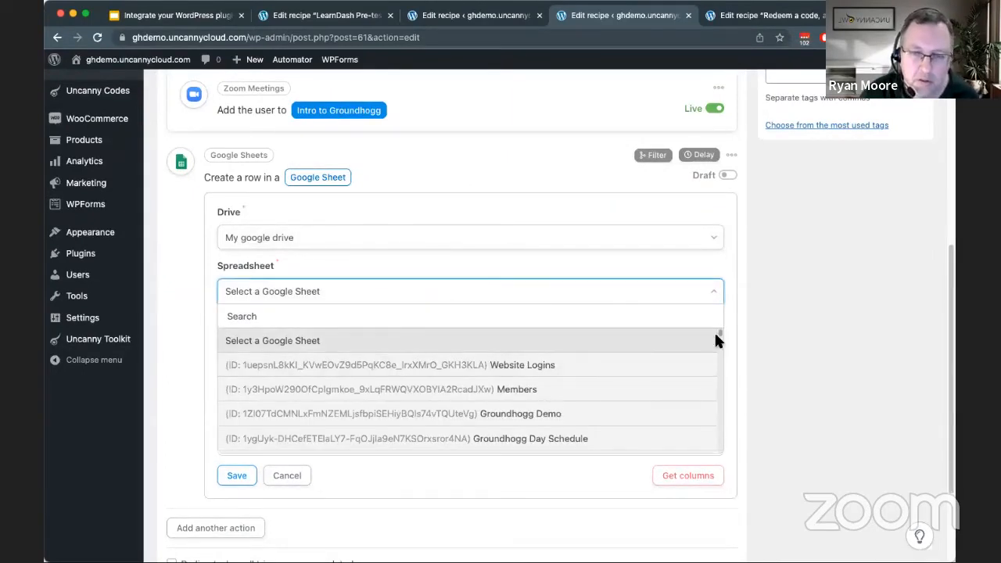
{"action": "scroll", "coordinate": [719, 336], "scroll_direction": "down", "scroll_amount": 1}
{"action": "left_click_drag", "start_coordinate": [716, 327], "coordinate": [723, 291]}
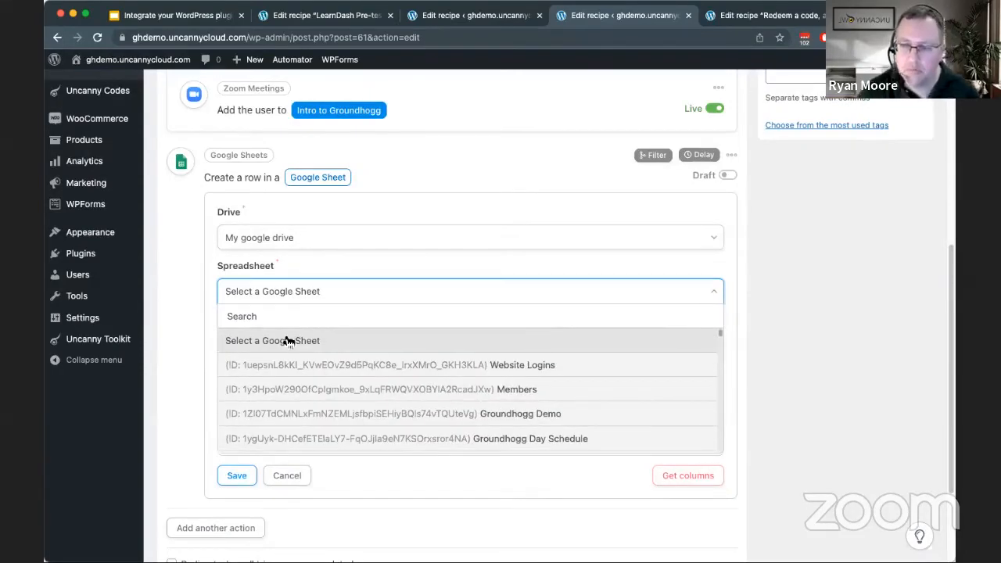
{"action": "key", "text": "Down"}
{"action": "key", "text": "Down"}
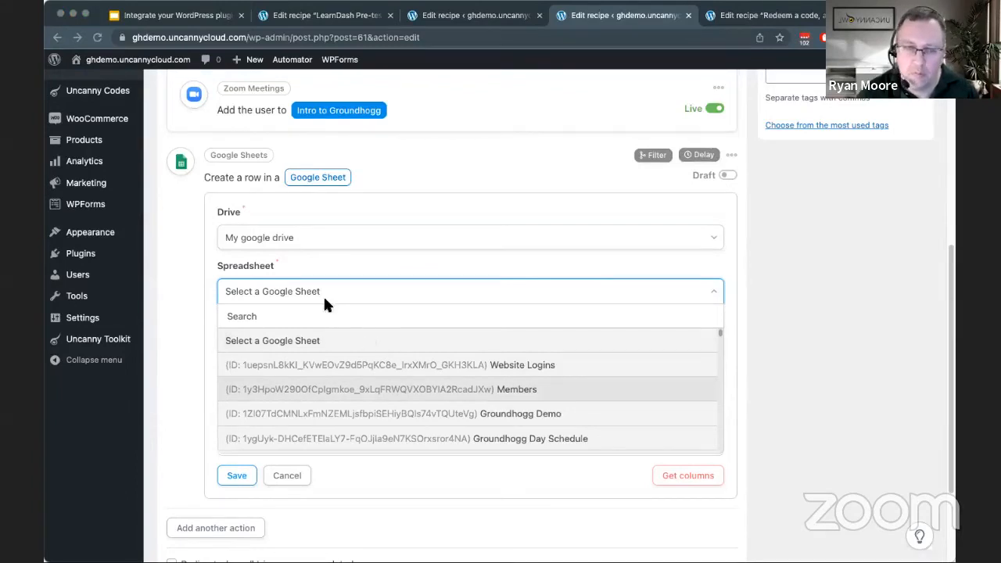
{"action": "left_click", "coordinate": [283, 316]}
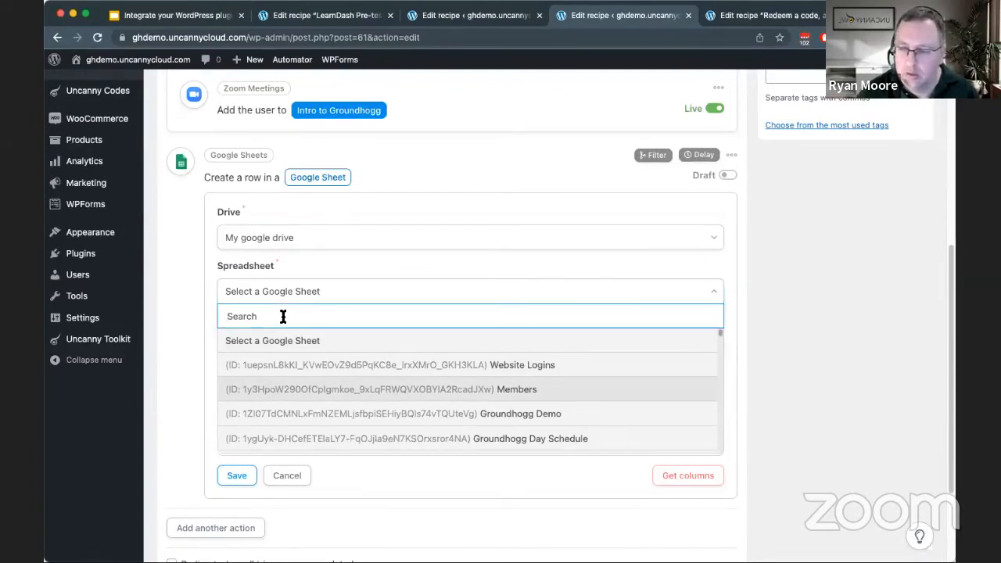
{"action": "type", "text": "groundh"}
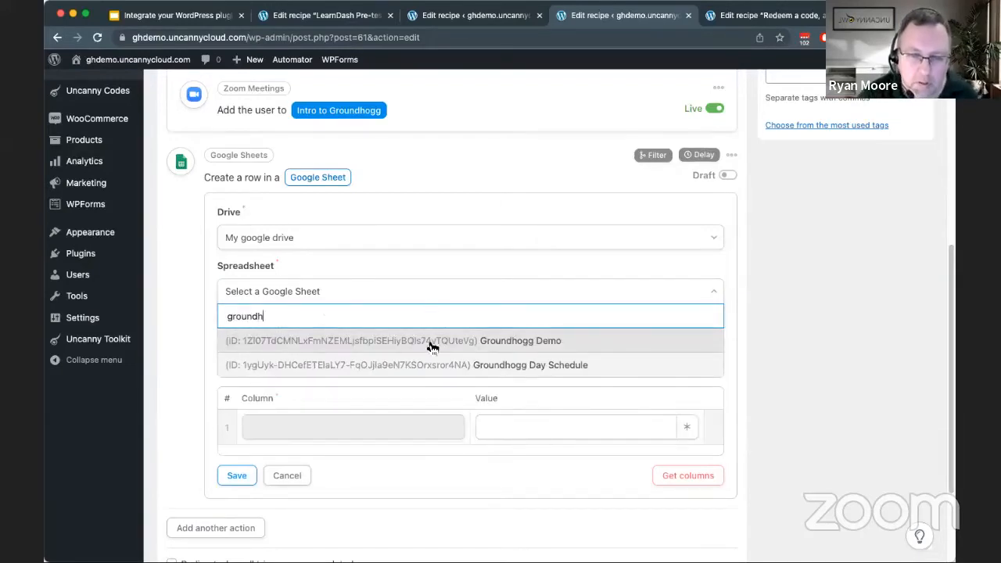
{"action": "left_click", "coordinate": [430, 341]}
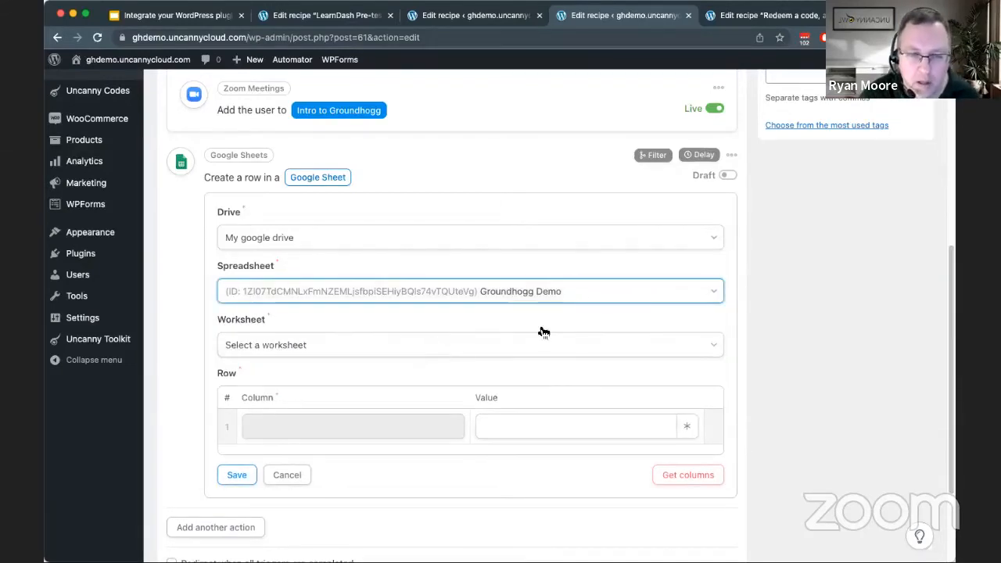
{"action": "left_click", "coordinate": [310, 344]}
{"action": "left_click", "coordinate": [305, 417]}
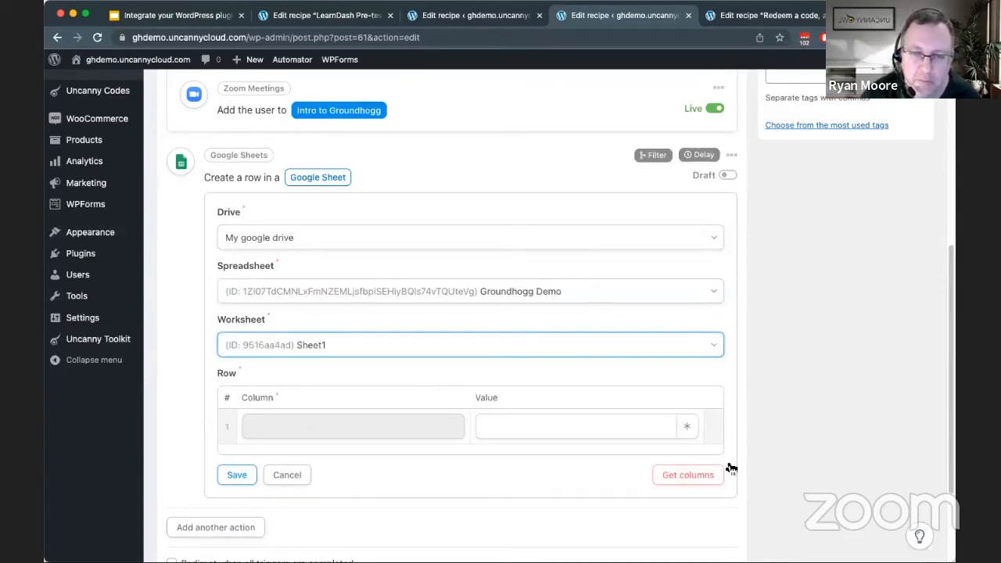
{"action": "left_click", "coordinate": [698, 473]}
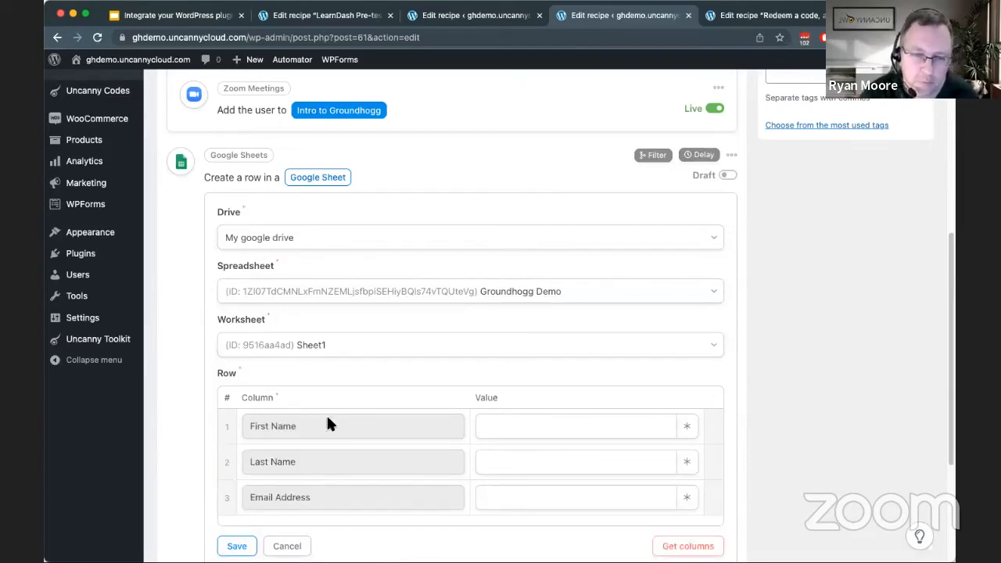
Map the First Name column to the User first name token and the Last Name column to the User last name token
{"action": "scroll", "coordinate": [320, 297], "scroll_direction": "down", "scroll_amount": 3}
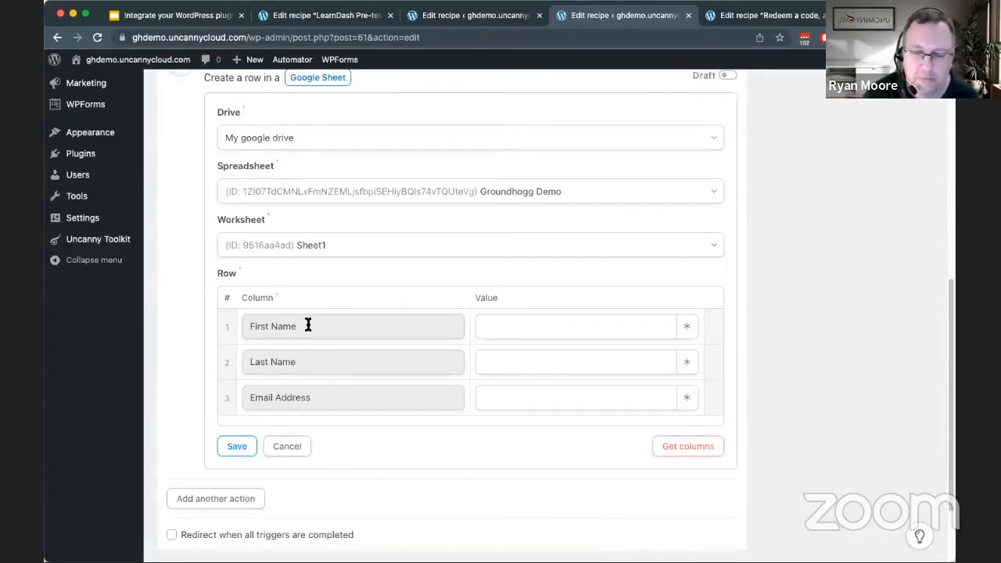
{"action": "left_click", "coordinate": [687, 328]}
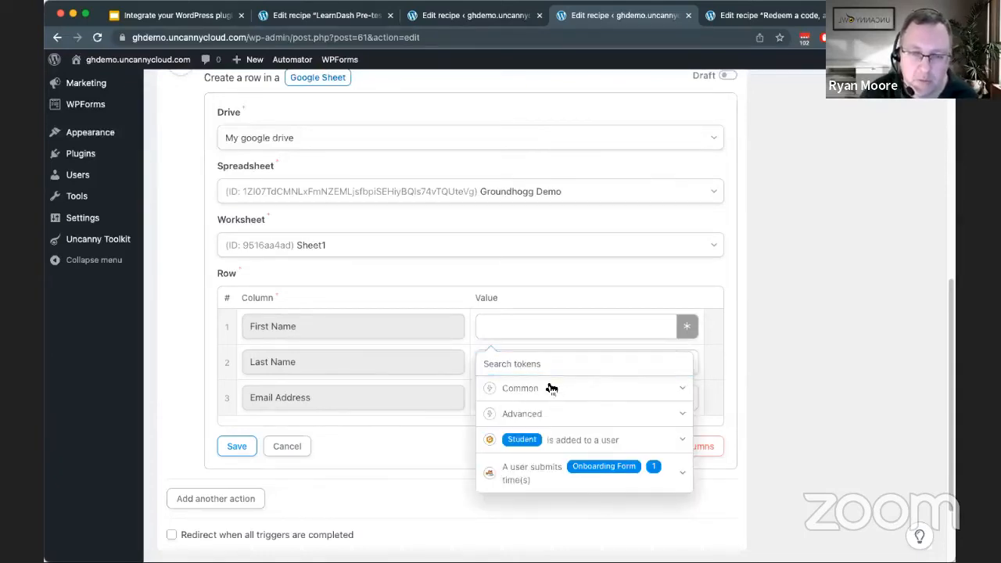
{"action": "left_click", "coordinate": [560, 391]}
{"action": "left_click", "coordinate": [540, 489]}
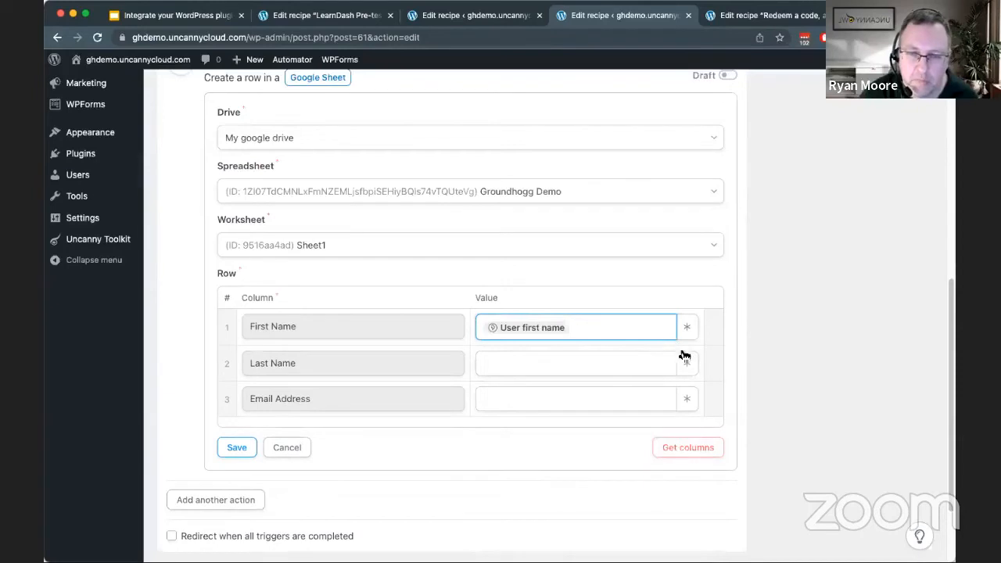
{"action": "left_click", "coordinate": [686, 362]}
{"action": "left_click", "coordinate": [559, 426]}
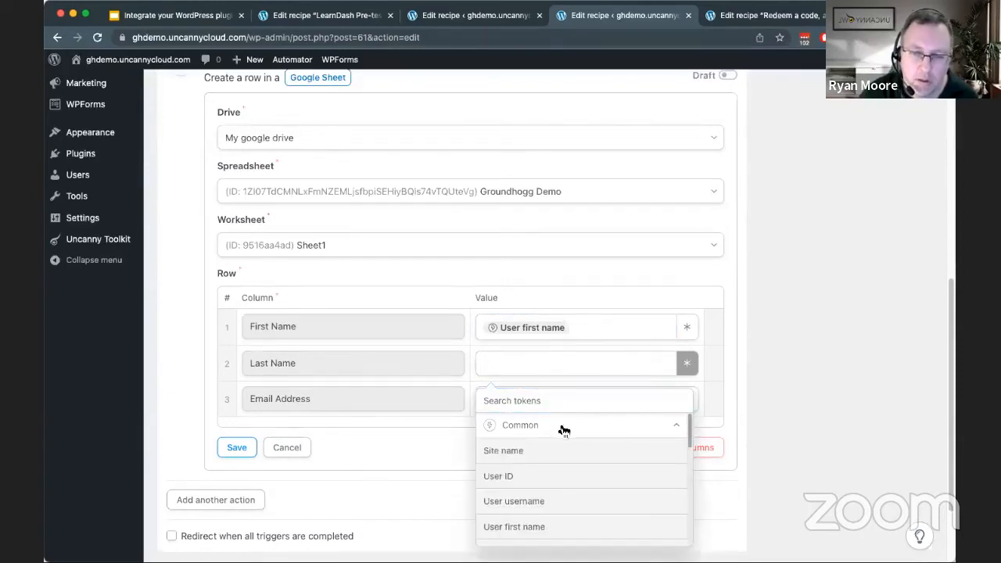
{"action": "scroll", "coordinate": [562, 524], "scroll_direction": "down", "scroll_amount": 1}
{"action": "double_click", "coordinate": [559, 536]}
Map the Email Address column to the User email token and save the Google Sheets action
{"action": "left_click", "coordinate": [686, 400]}
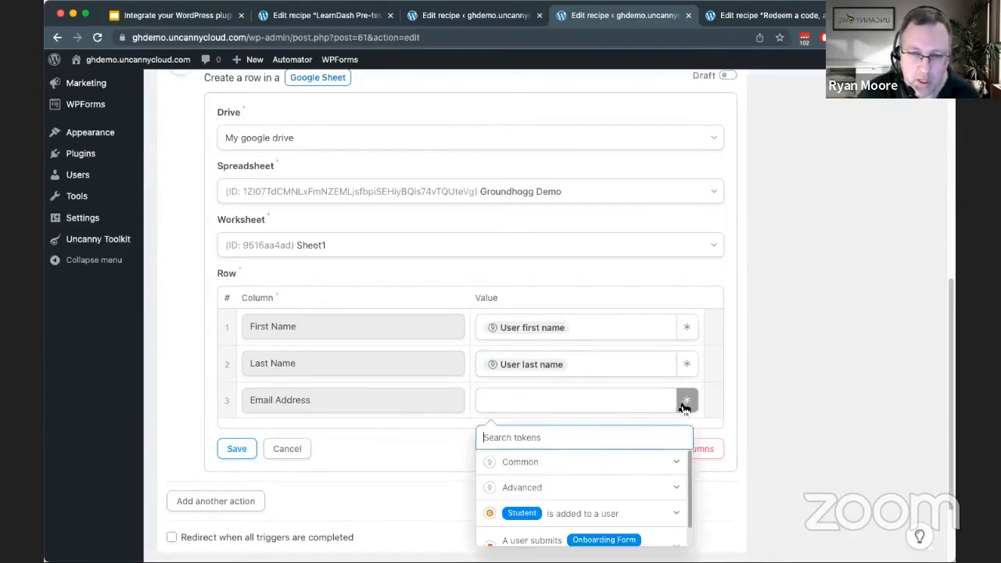
{"action": "left_click", "coordinate": [583, 460]}
{"action": "scroll", "coordinate": [587, 461], "scroll_direction": "down", "scroll_amount": 2}
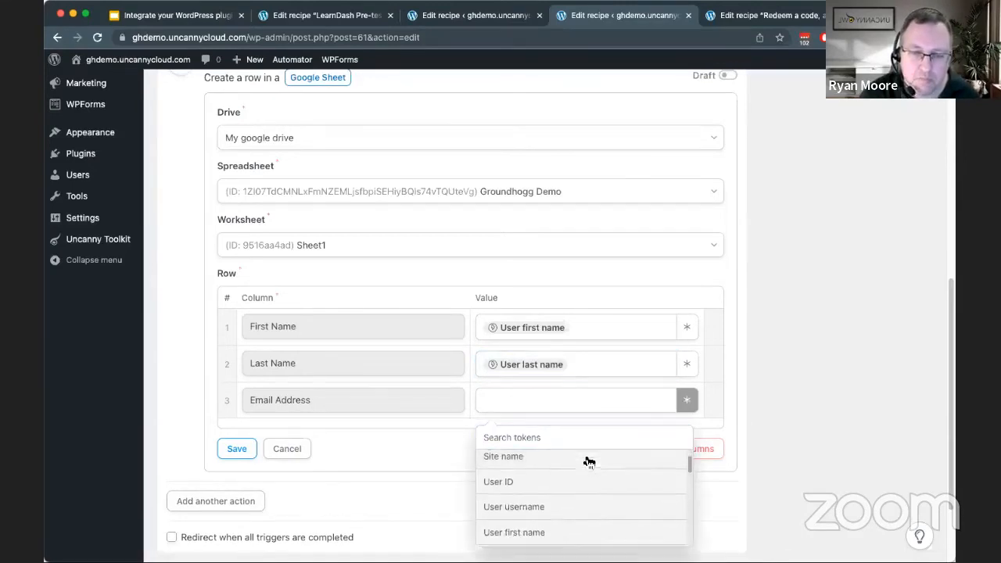
{"action": "scroll", "coordinate": [613, 486], "scroll_direction": "down", "scroll_amount": 5}
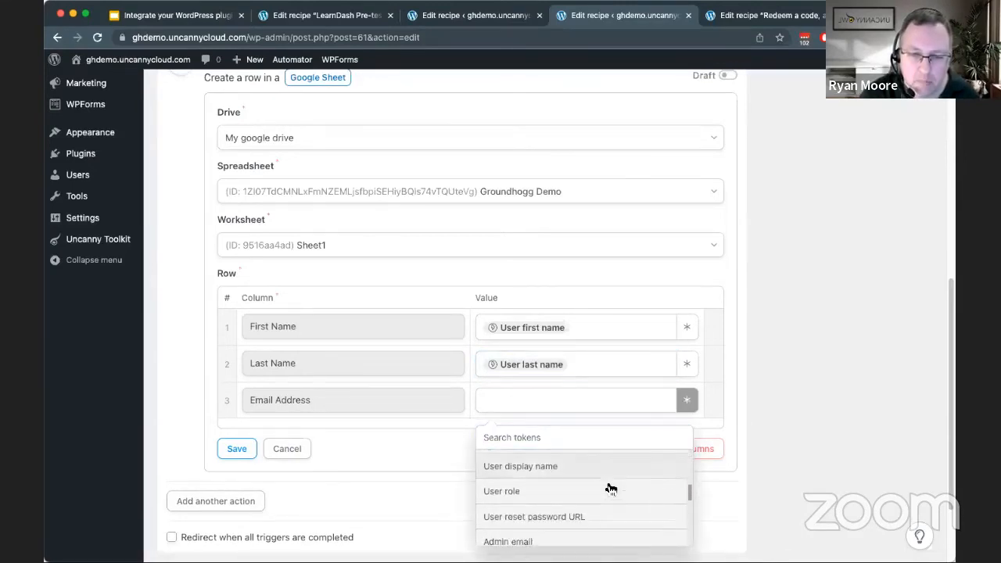
{"action": "scroll", "coordinate": [567, 467], "scroll_direction": "up", "scroll_amount": 1}
{"action": "left_click", "coordinate": [559, 460]}
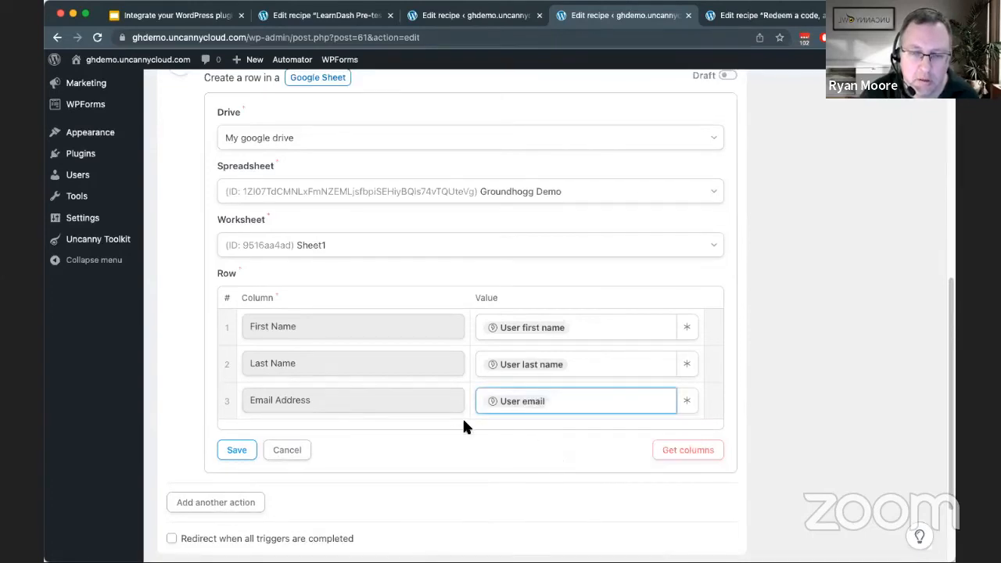
{"action": "left_click", "coordinate": [686, 400]}
{"action": "scroll", "coordinate": [600, 479], "scroll_direction": "down", "scroll_amount": 1}
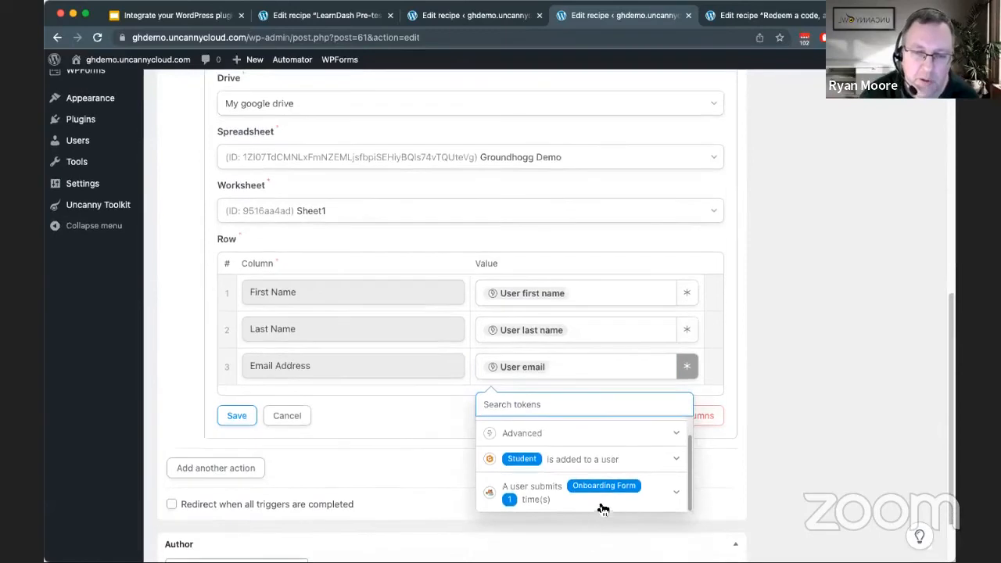
{"action": "left_click", "coordinate": [357, 416]}
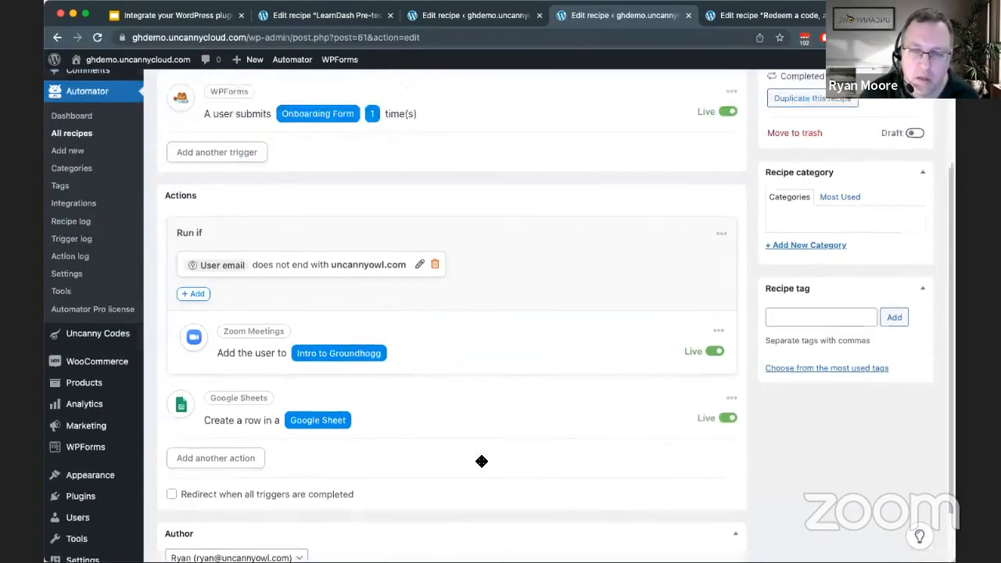
Switch the Onboarding recipe from draft to live
{"action": "scroll", "coordinate": [476, 447], "scroll_direction": "up", "scroll_amount": 3}
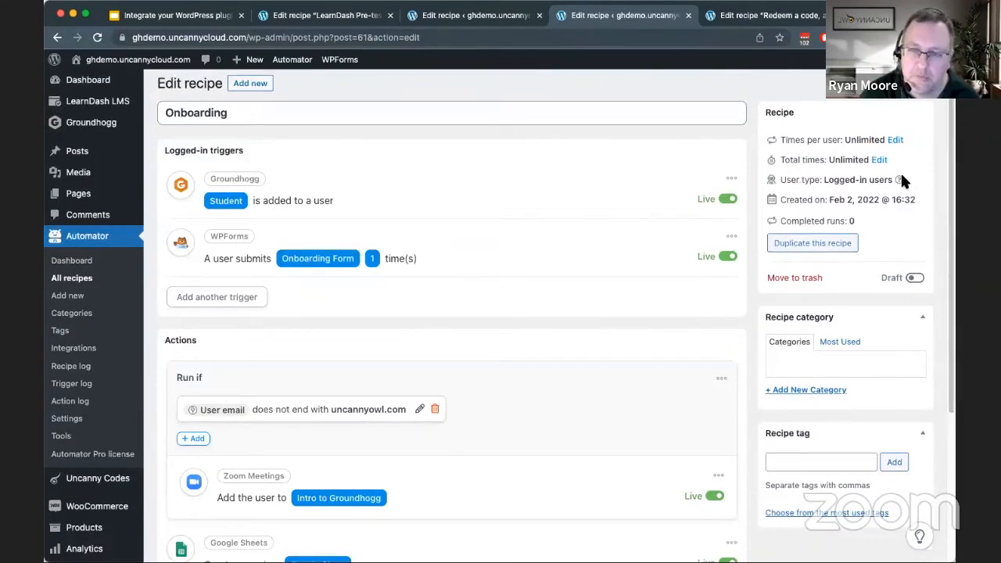
{"action": "left_click", "coordinate": [914, 278]}
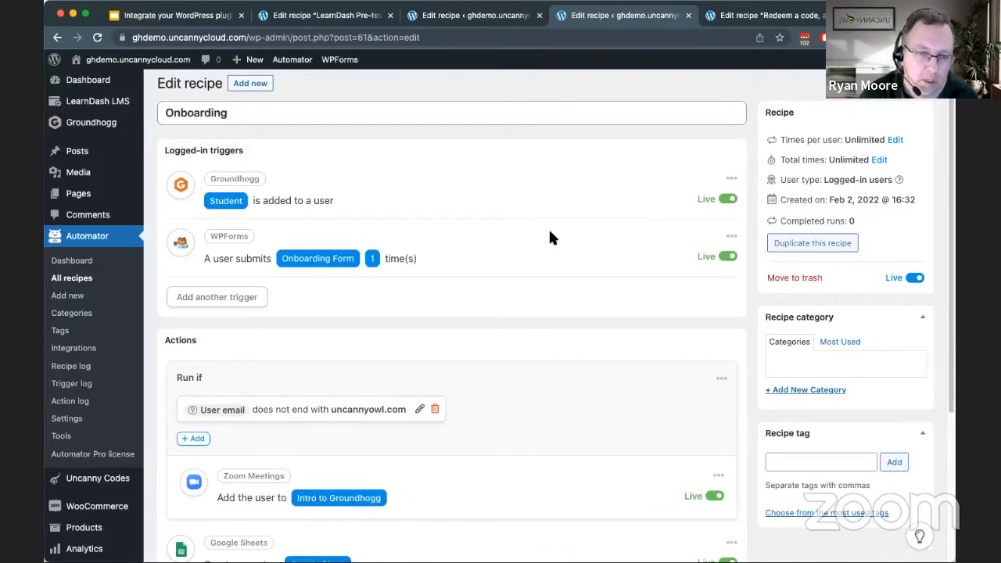
{"action": "scroll", "coordinate": [542, 254], "scroll_direction": "down", "scroll_amount": 1}
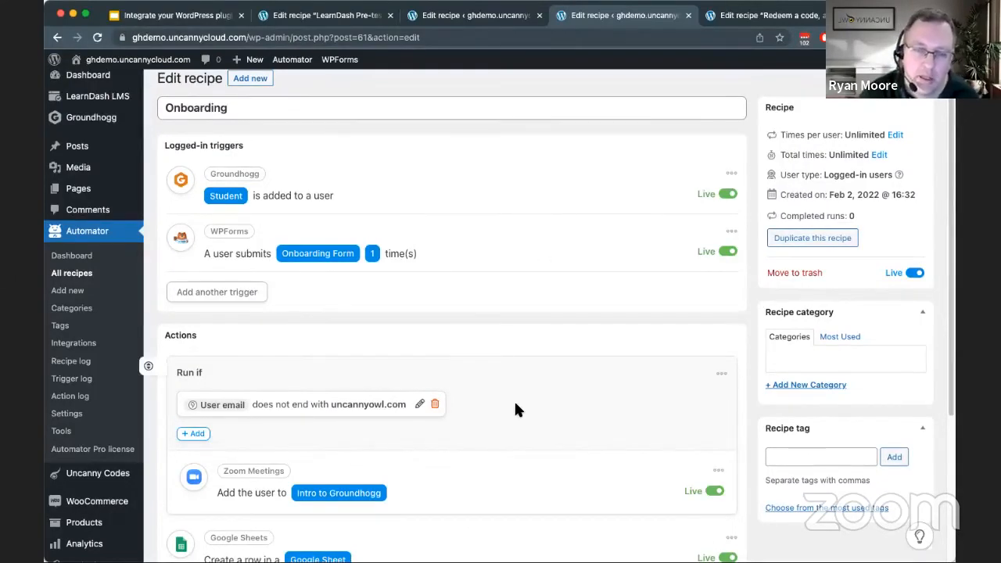
Open the recipe log and review the run details of the LearnDash Pre-test example recipe
{"action": "left_click", "coordinate": [72, 361]}
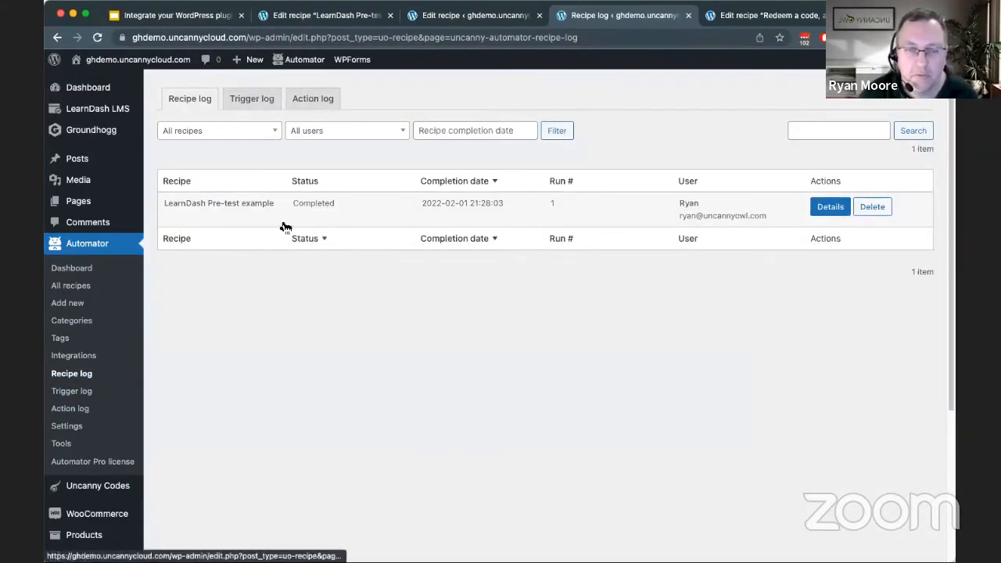
{"action": "left_click", "coordinate": [827, 211]}
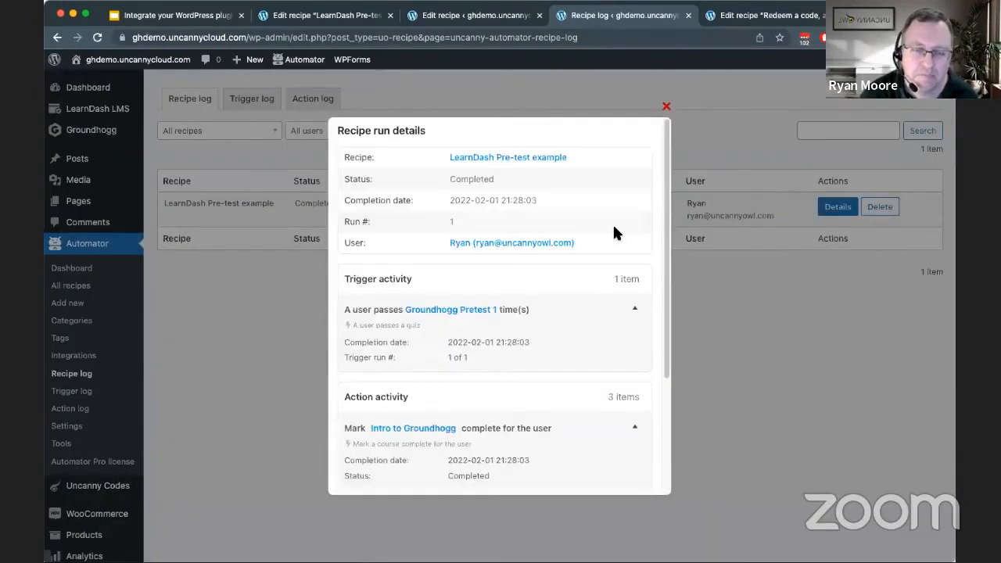
{"action": "scroll", "coordinate": [509, 308], "scroll_direction": "down", "scroll_amount": 1}
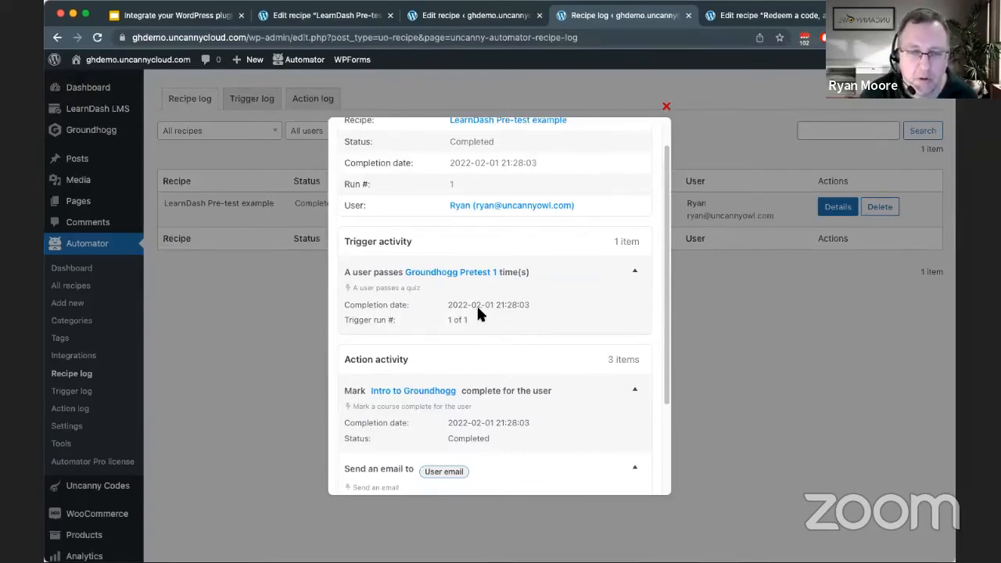
{"action": "scroll", "coordinate": [477, 306], "scroll_direction": "down", "scroll_amount": 3}
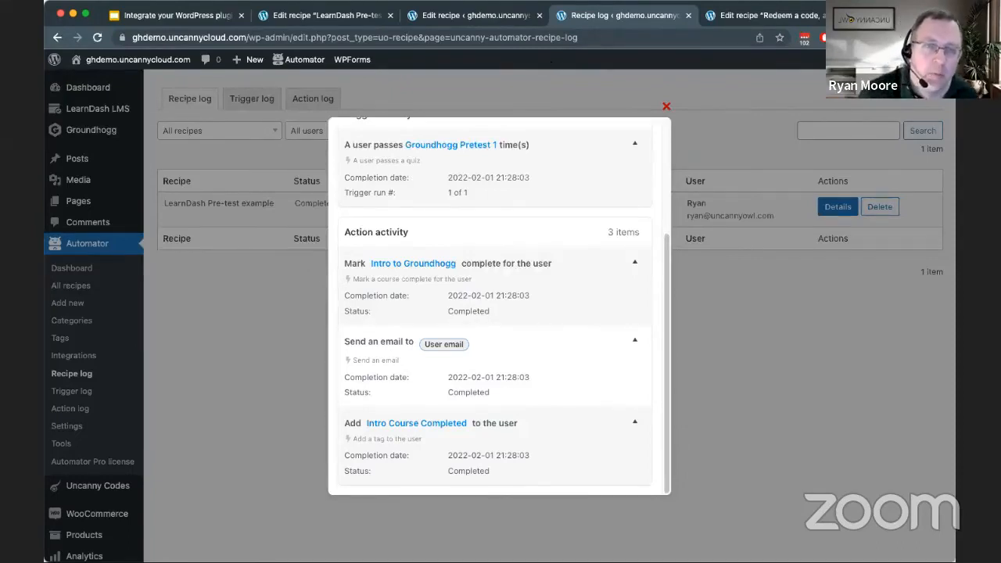
Switch to the Google Slides presentation
{"action": "left_click", "coordinate": [205, 16]}
{"action": "left_click", "coordinate": [393, 197]}
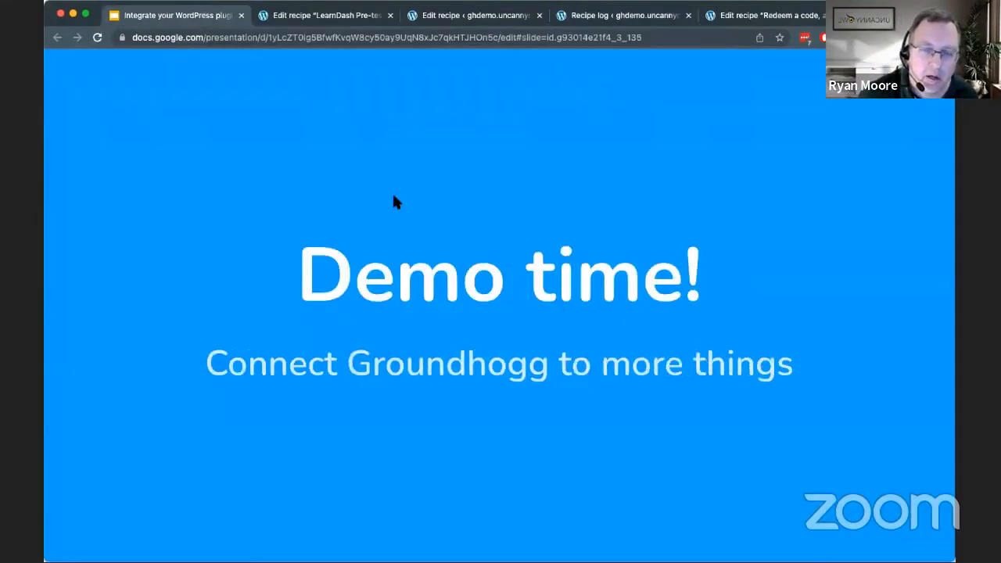
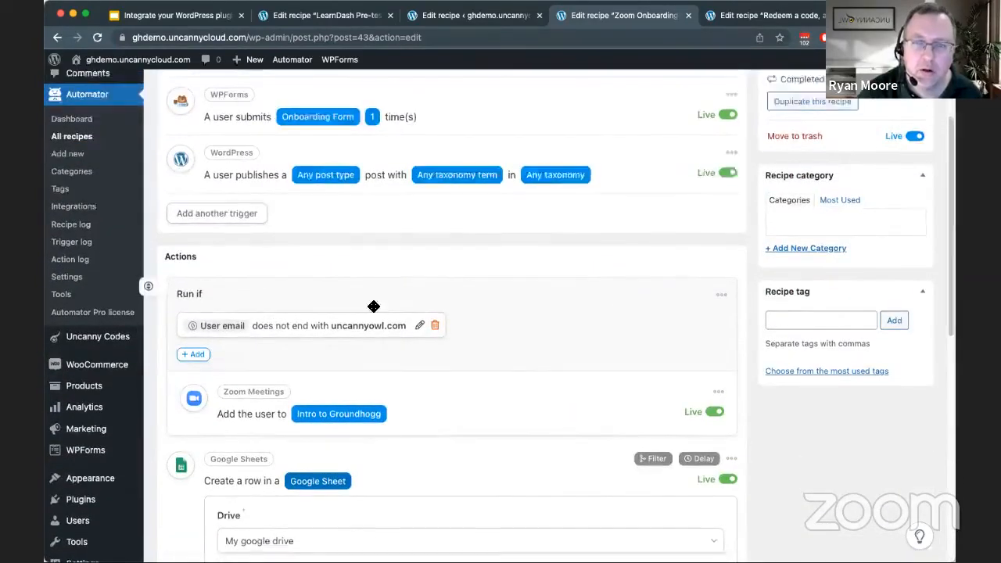
Review the Zoom Onboarding recipe's triggers and switch to the "Redeem a code, add a Groundhogg tag" recipe
{"action": "scroll", "coordinate": [370, 299], "scroll_direction": "up", "scroll_amount": 2}
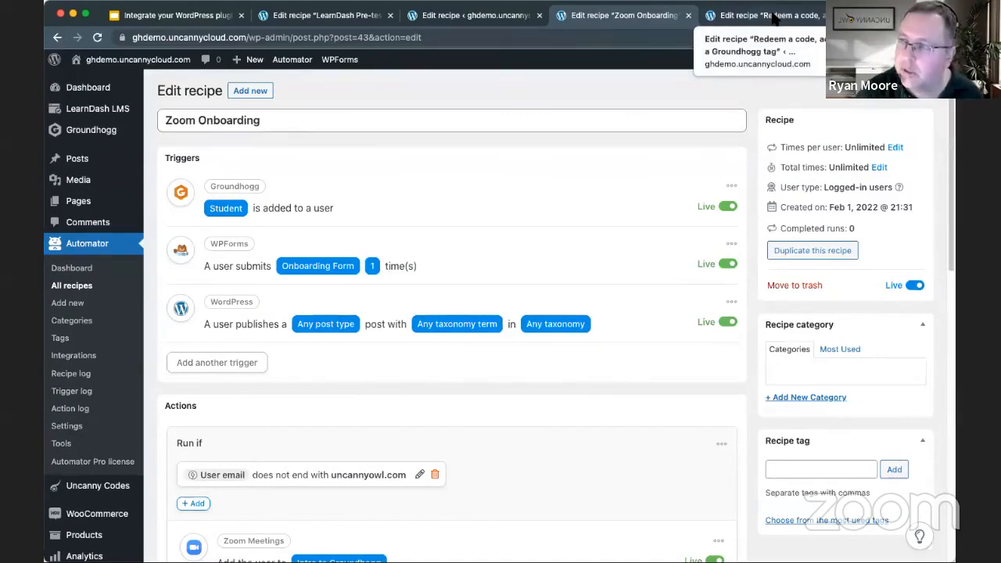
{"action": "left_click", "coordinate": [770, 15]}
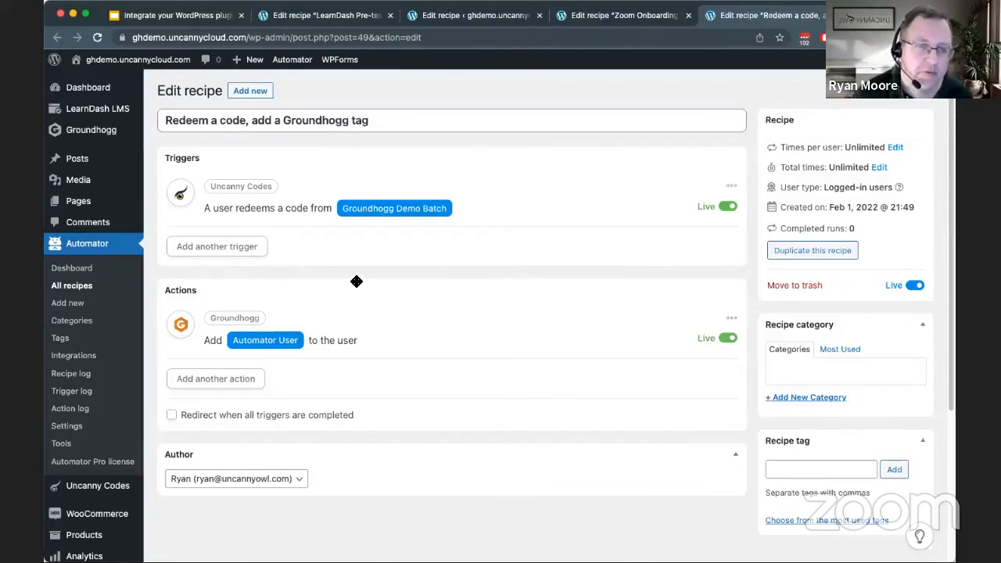
Start a new Uncanny Codes batch named "Groundhogg Batch" and set its codes to be used with Uncanny Automator
{"action": "mouse_move", "coordinate": [72, 501]}
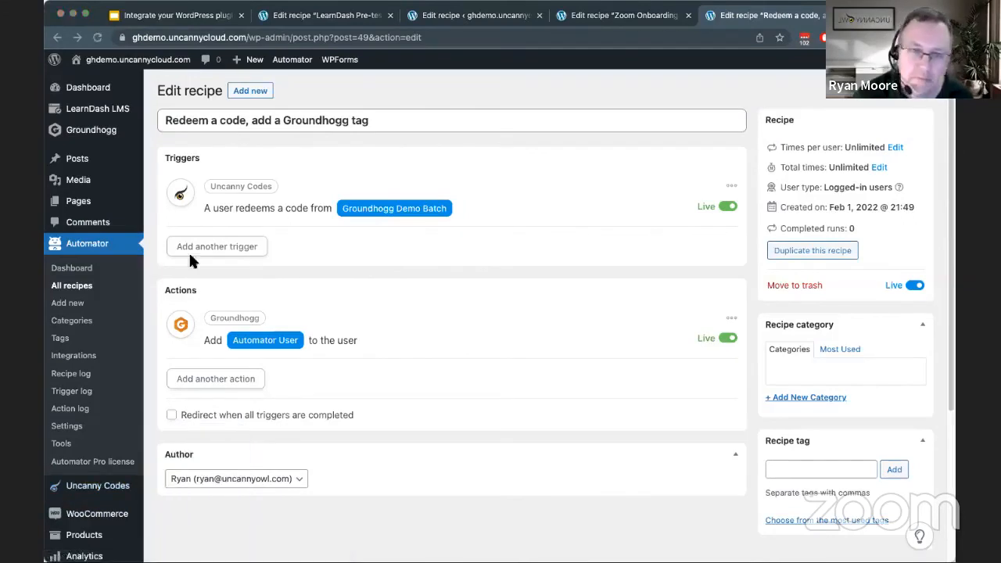
{"action": "mouse_move", "coordinate": [108, 489]}
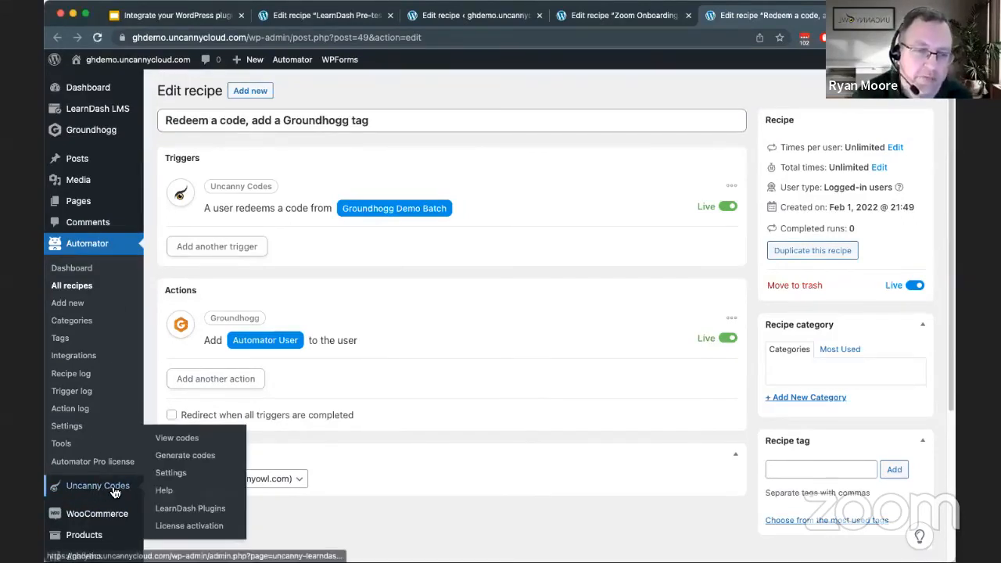
{"action": "left_click", "coordinate": [186, 456]}
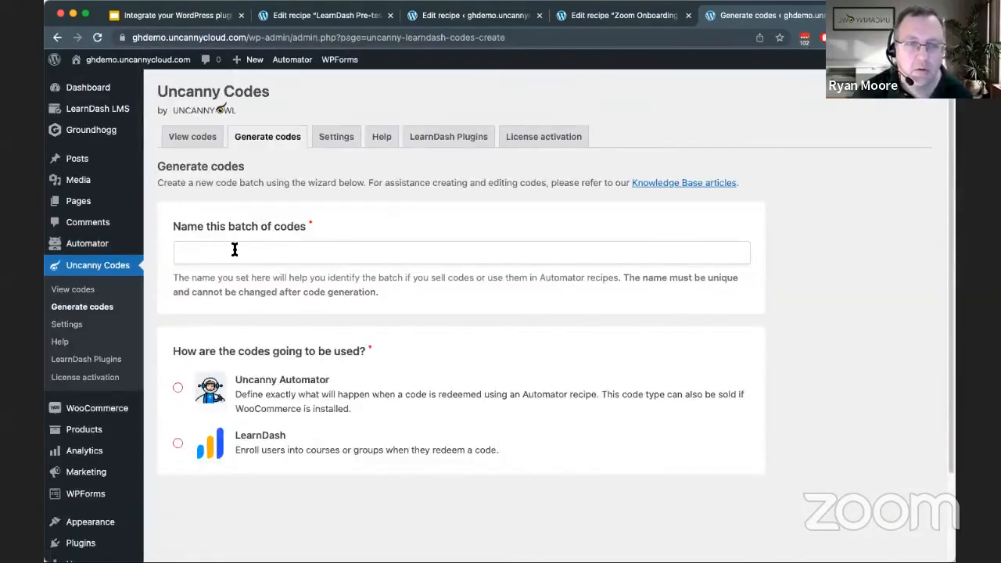
{"action": "left_click", "coordinate": [234, 249]}
{"action": "type", "text": "Groundho"}
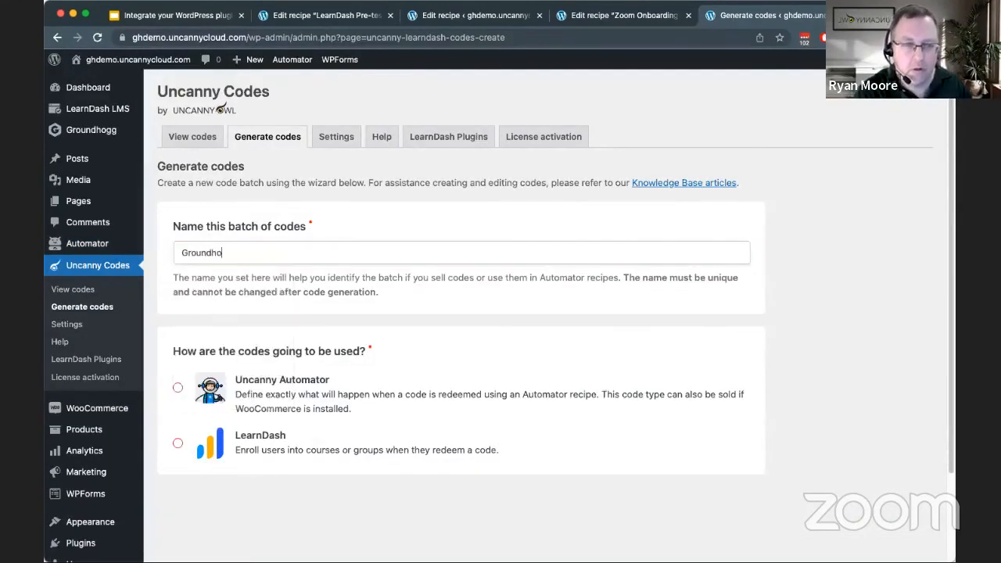
{"action": "type", "text": "gg Batch"}
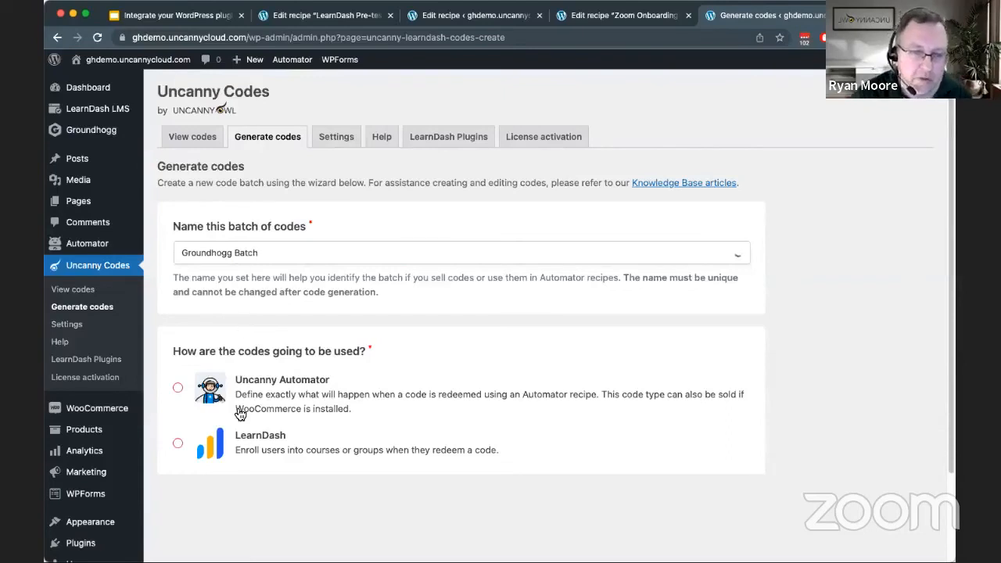
{"action": "left_click", "coordinate": [178, 388]}
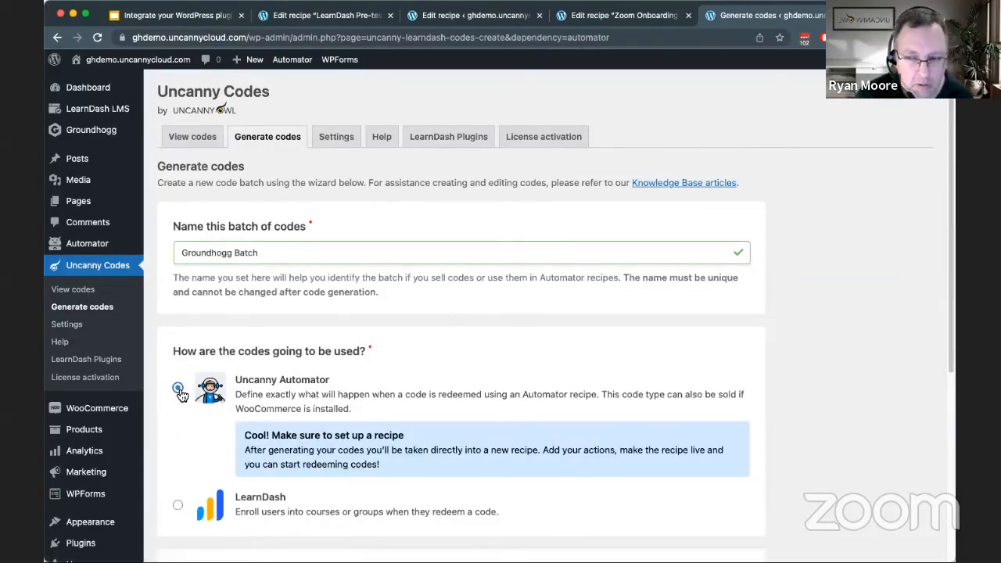
Choose auto-generated codes for the batch and set the number of unique codes to 20
{"action": "scroll", "coordinate": [347, 355], "scroll_direction": "down", "scroll_amount": 2}
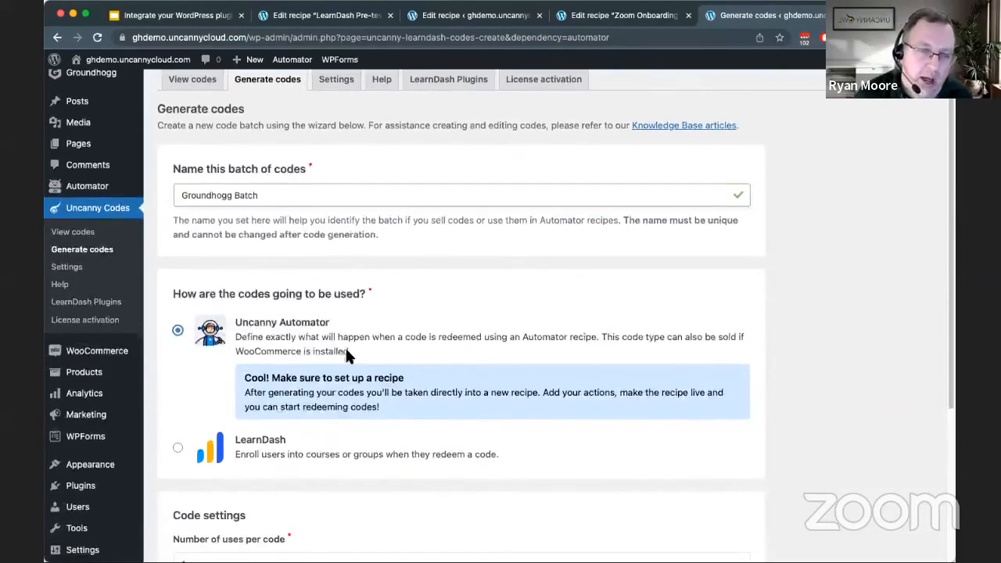
{"action": "scroll", "coordinate": [348, 351], "scroll_direction": "down", "scroll_amount": 6}
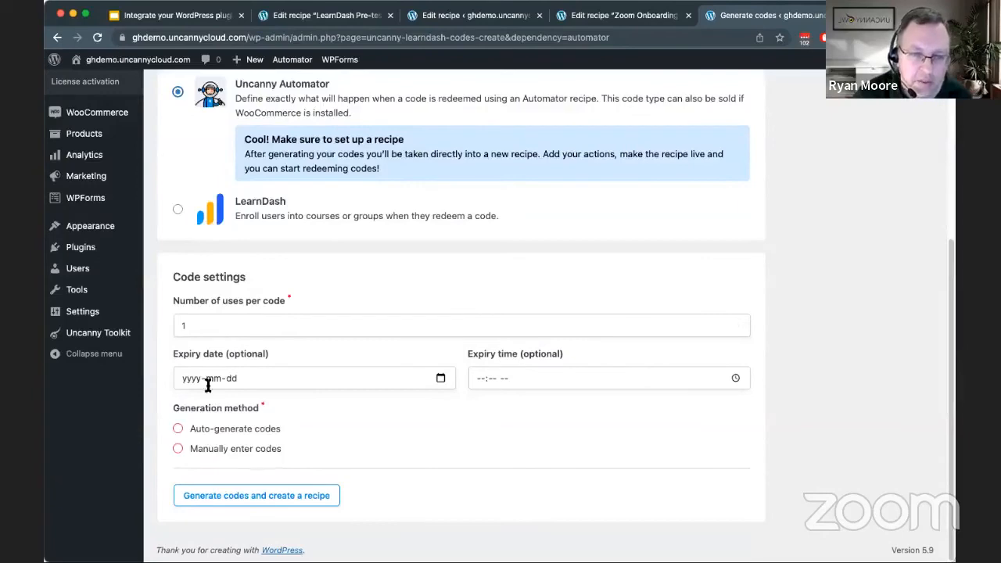
{"action": "left_click", "coordinate": [178, 428]}
{"action": "scroll", "coordinate": [312, 317], "scroll_direction": "down", "scroll_amount": 2}
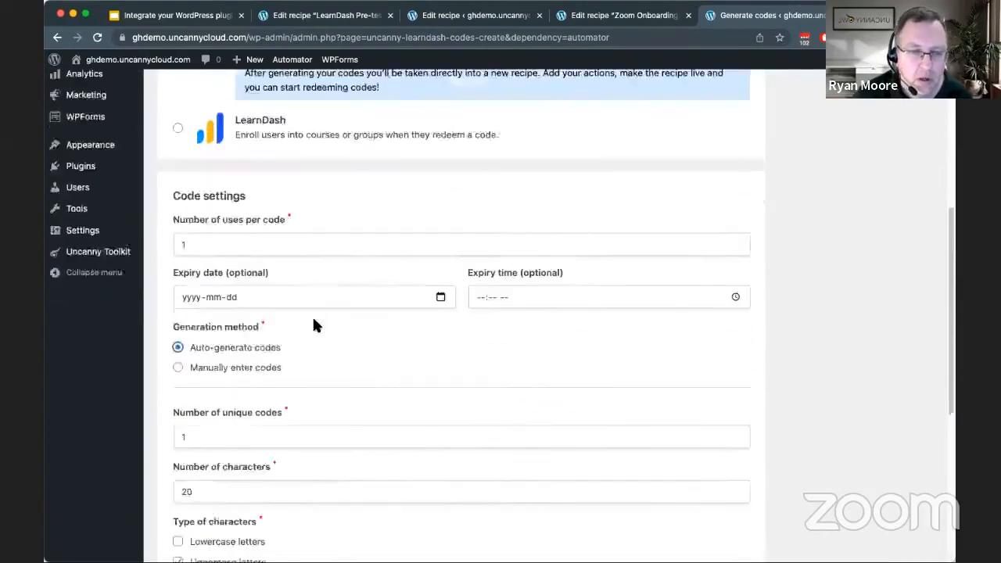
{"action": "scroll", "coordinate": [313, 320], "scroll_direction": "down", "scroll_amount": 8}
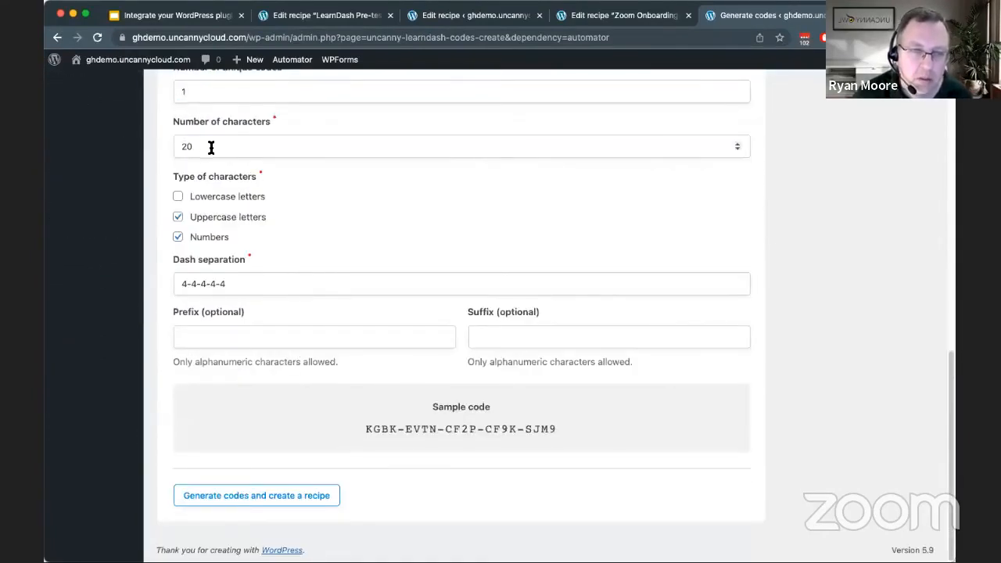
{"action": "scroll", "coordinate": [211, 148], "scroll_direction": "up", "scroll_amount": 3}
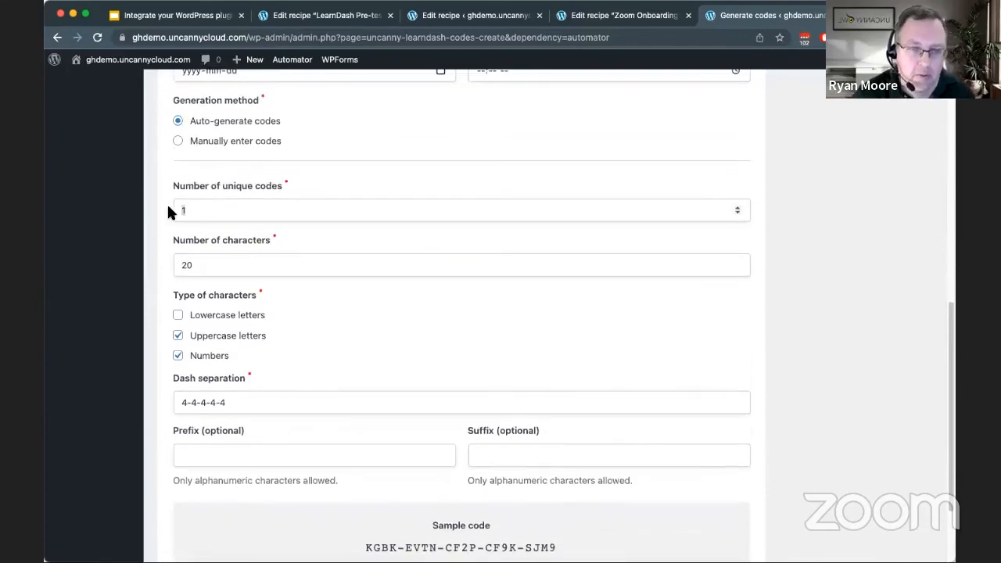
{"action": "type", "text": "20"}
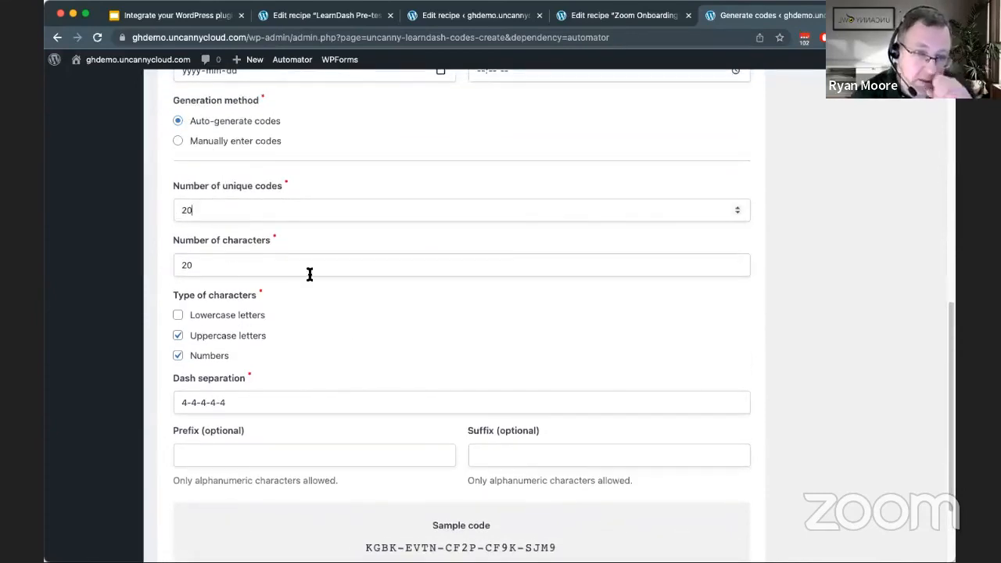
{"action": "left_click", "coordinate": [378, 340]}
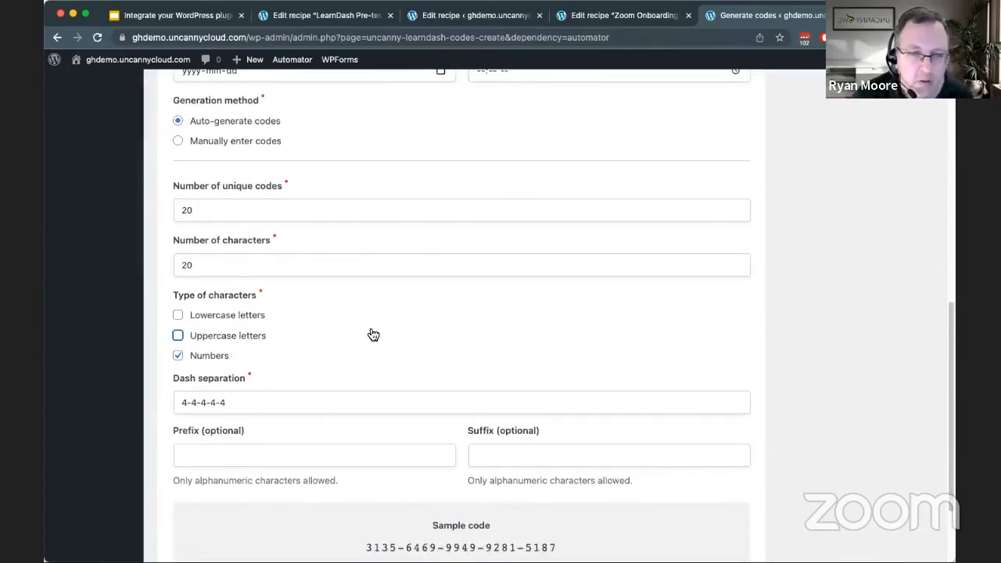
{"action": "scroll", "coordinate": [375, 338], "scroll_direction": "down", "scroll_amount": 3}
{"action": "left_click", "coordinate": [179, 218]}
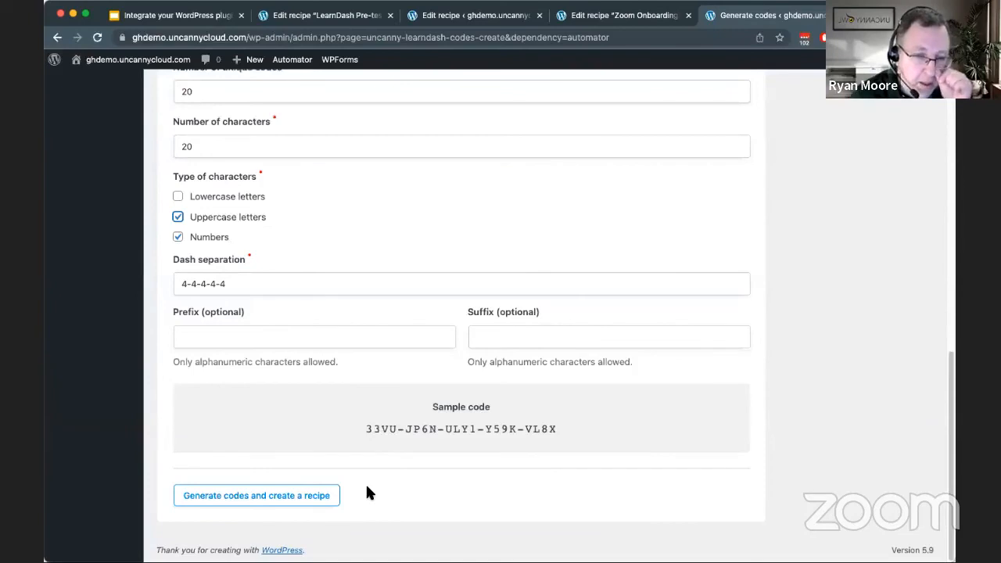
Generate the codes together with a new recipe and title that recipe "Code Redemption"
{"action": "left_click", "coordinate": [260, 498]}
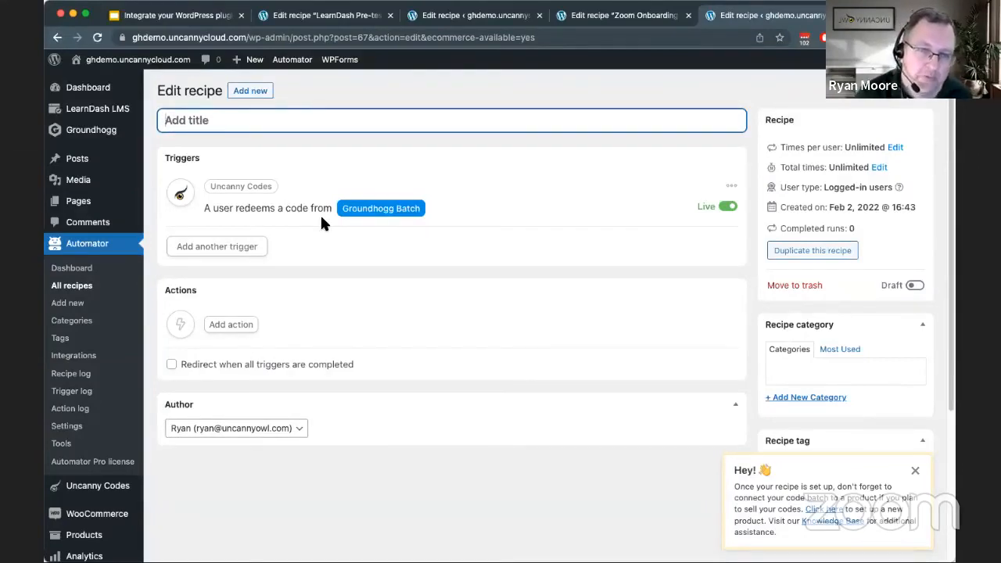
{"action": "type", "text": "Code Redemption"}
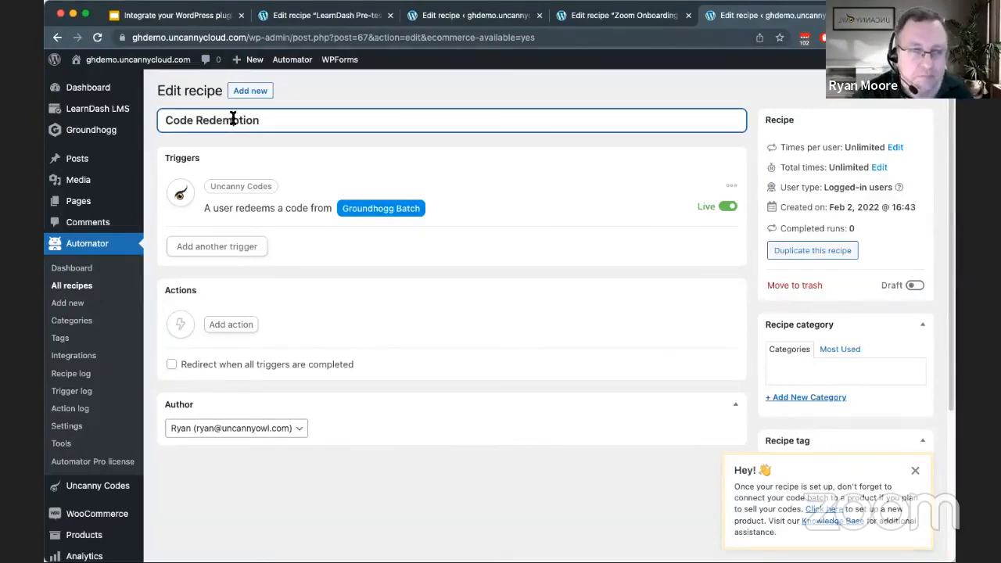
{"action": "left_click", "coordinate": [316, 322]}
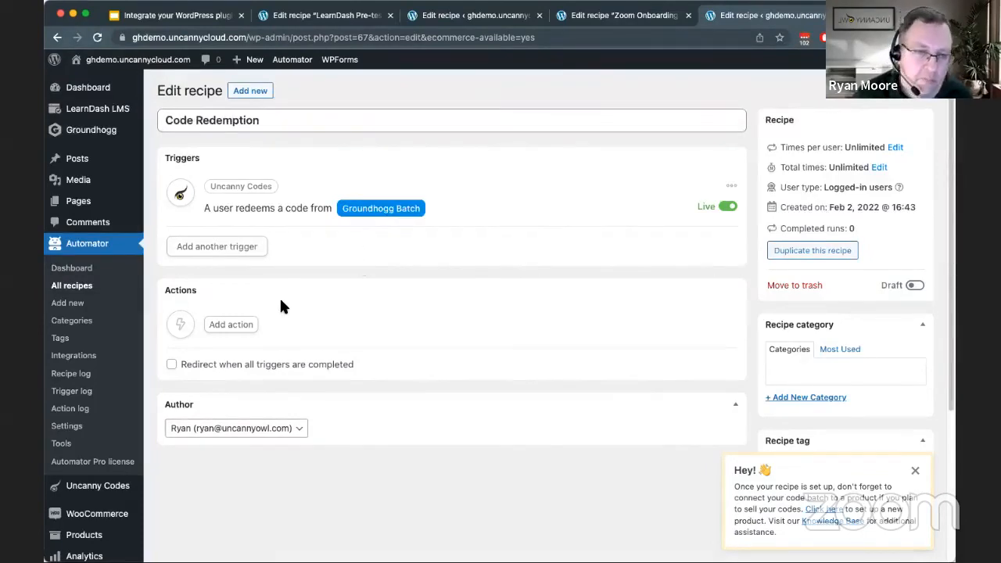
Add a Groundhogg action that adds the Automator User tag to the user, and save it
{"action": "left_click", "coordinate": [241, 323]}
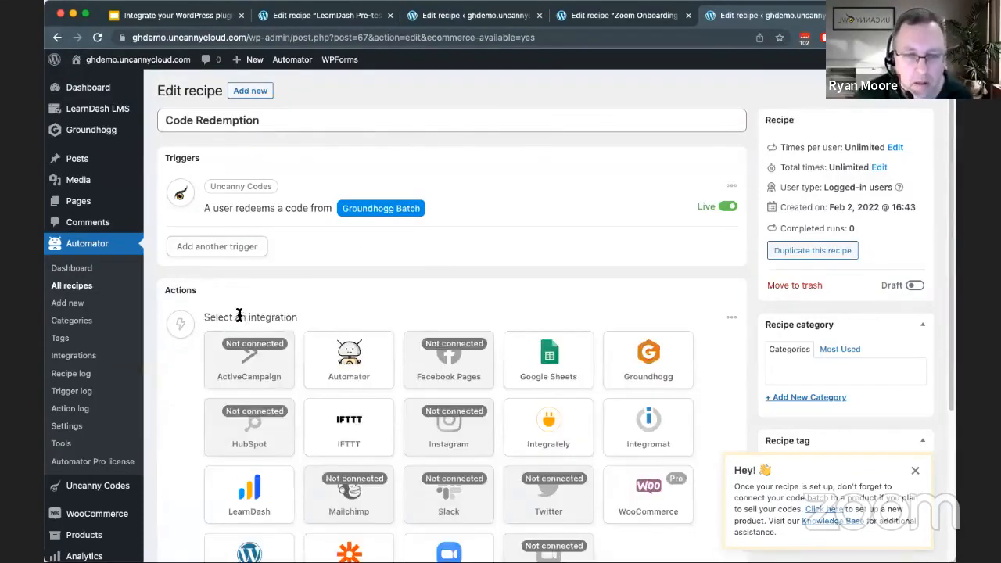
{"action": "scroll", "coordinate": [238, 319], "scroll_direction": "down", "scroll_amount": 3}
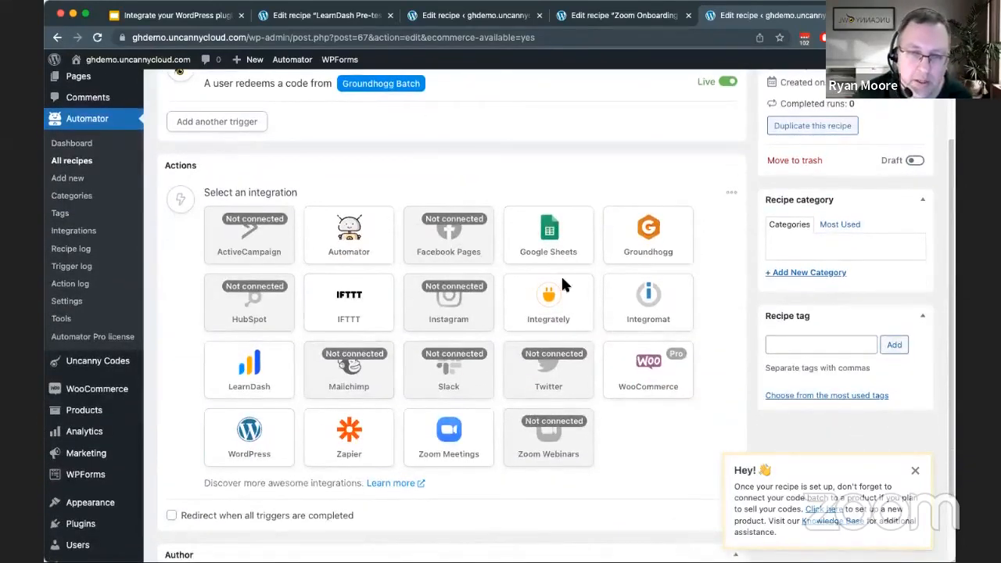
{"action": "left_click", "coordinate": [637, 246]}
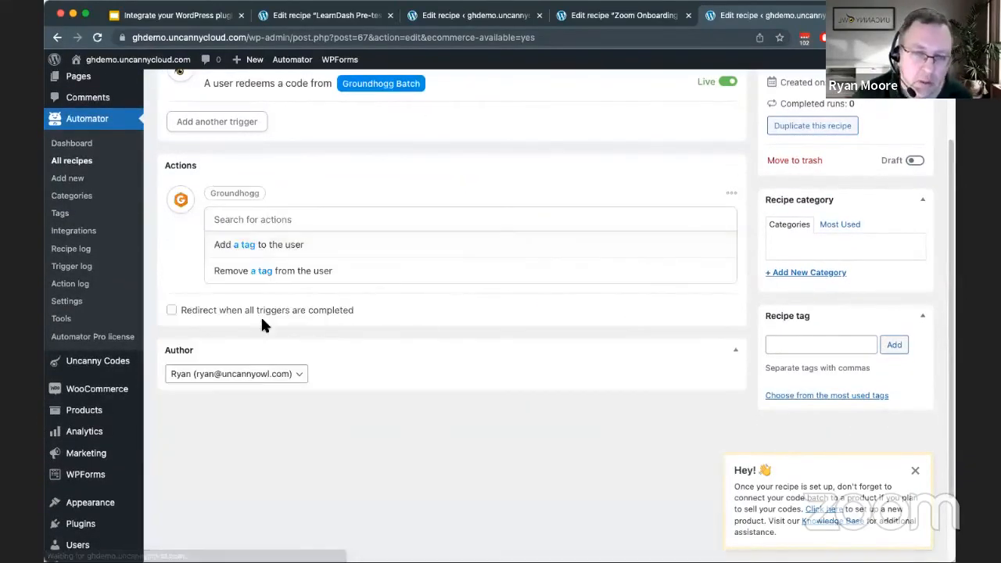
{"action": "left_click", "coordinate": [259, 247]}
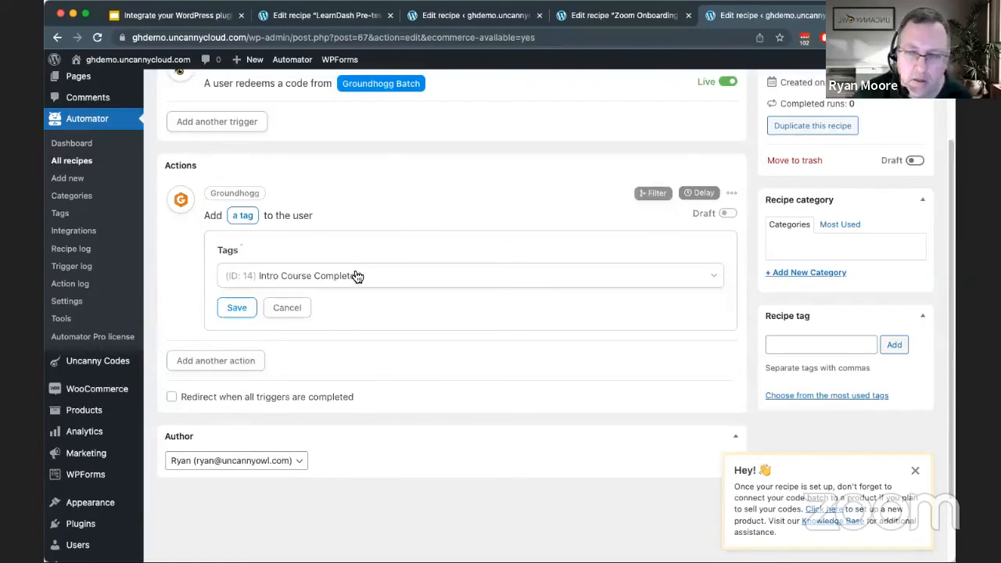
{"action": "left_click", "coordinate": [357, 275]}
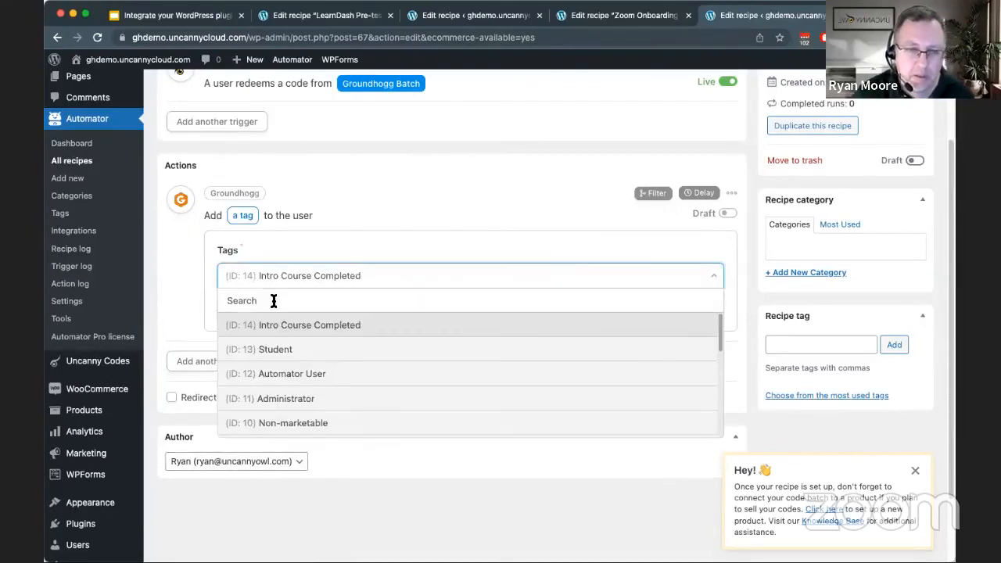
{"action": "left_click", "coordinate": [342, 374]}
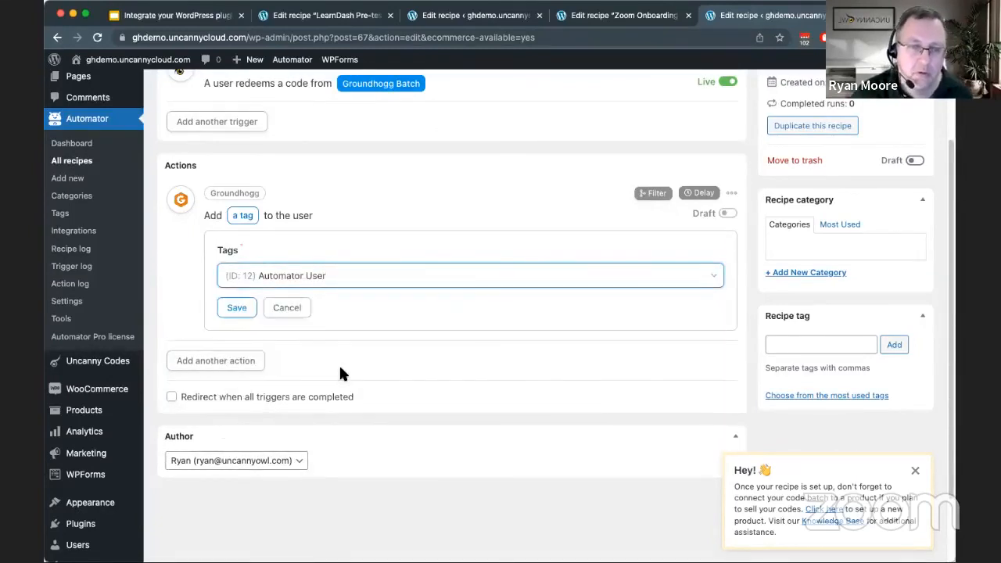
{"action": "left_click", "coordinate": [238, 309]}
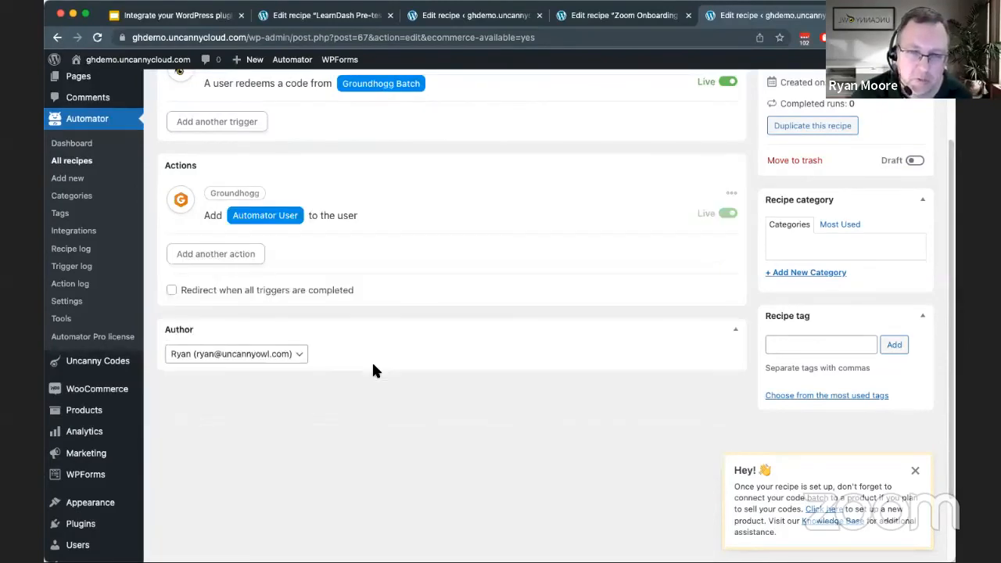
Switch the Code Redemption recipe from draft to live
{"action": "scroll", "coordinate": [373, 366], "scroll_direction": "up", "scroll_amount": 3}
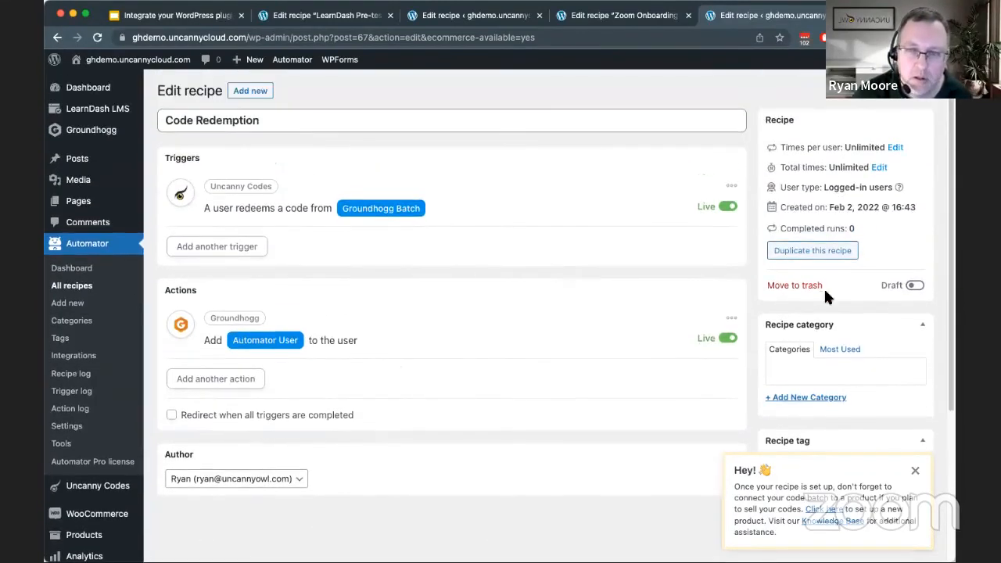
{"action": "left_click", "coordinate": [917, 287]}
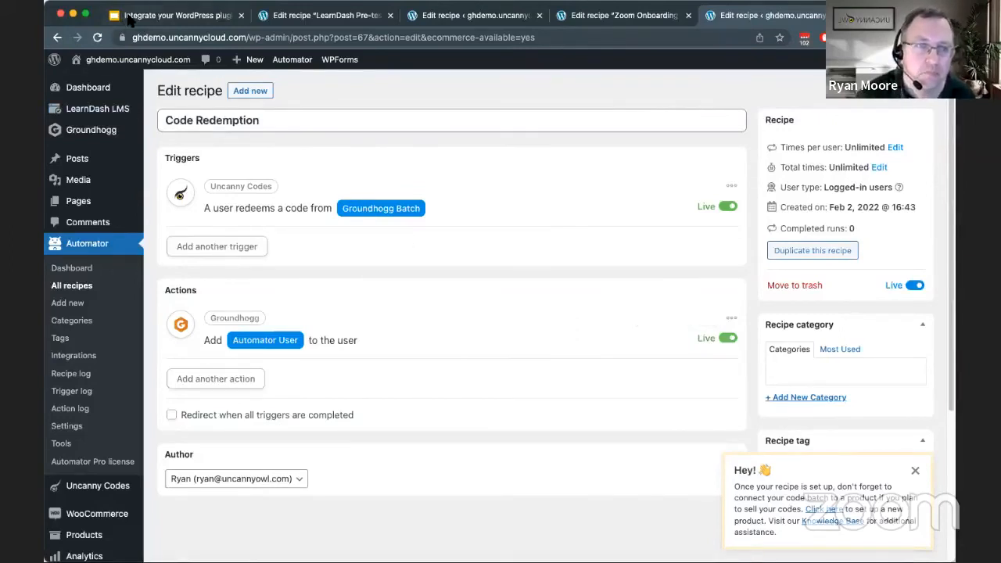
Return to the presentation, advance to the "Is the free version enough?" slide and reveal its first bullet
{"action": "left_click", "coordinate": [164, 17]}
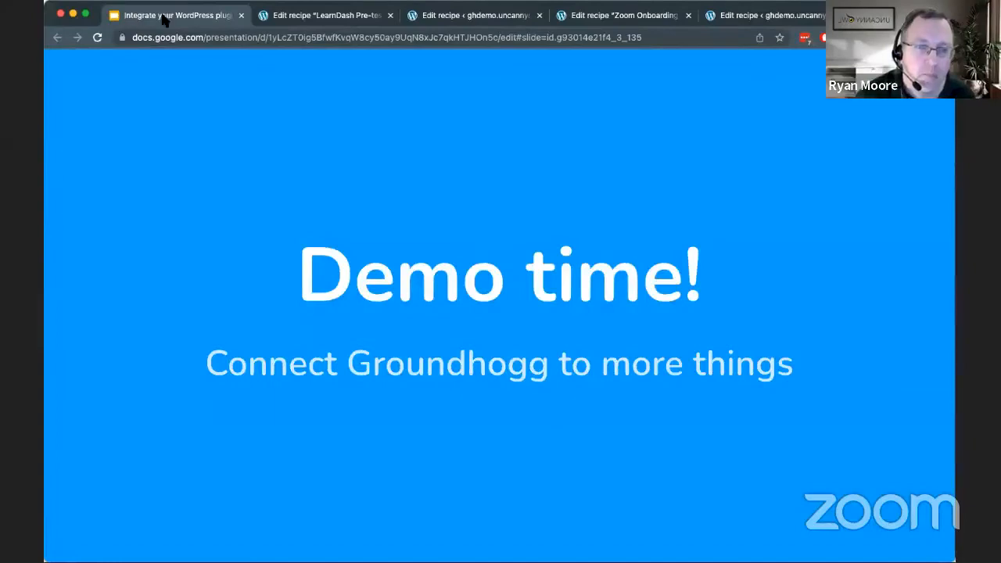
{"action": "left_click", "coordinate": [291, 364]}
{"action": "left_click", "coordinate": [290, 365]}
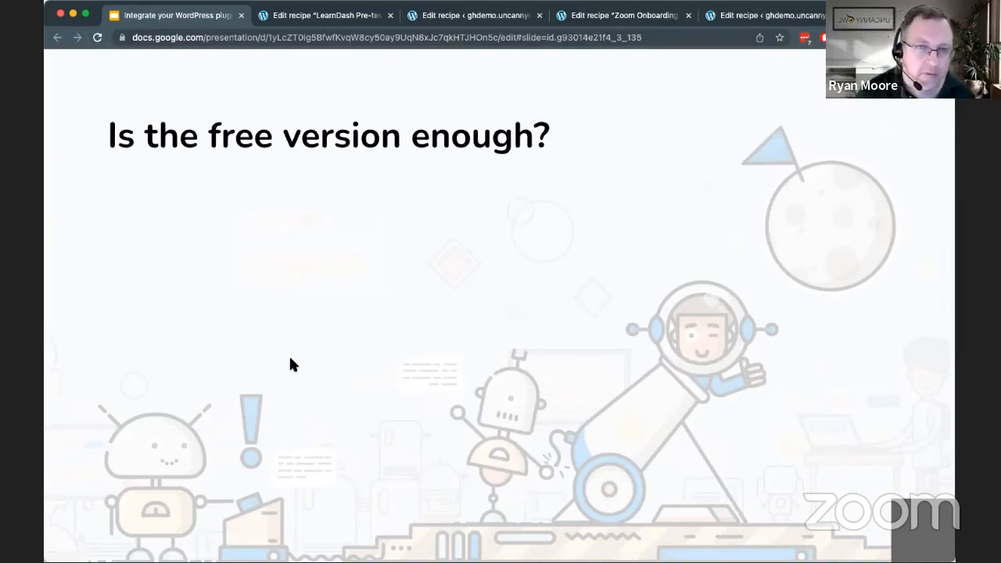
{"action": "key", "text": "Right"}
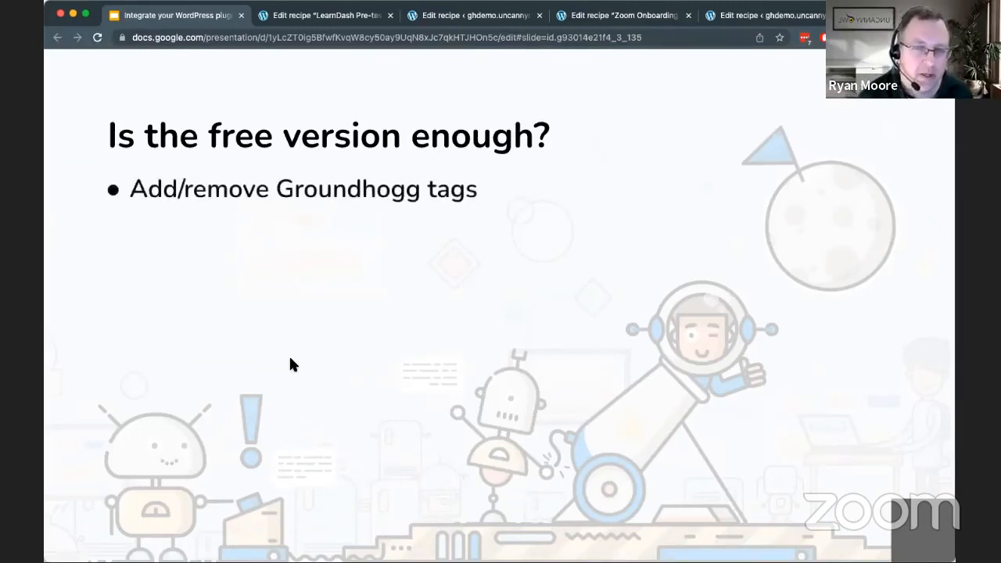